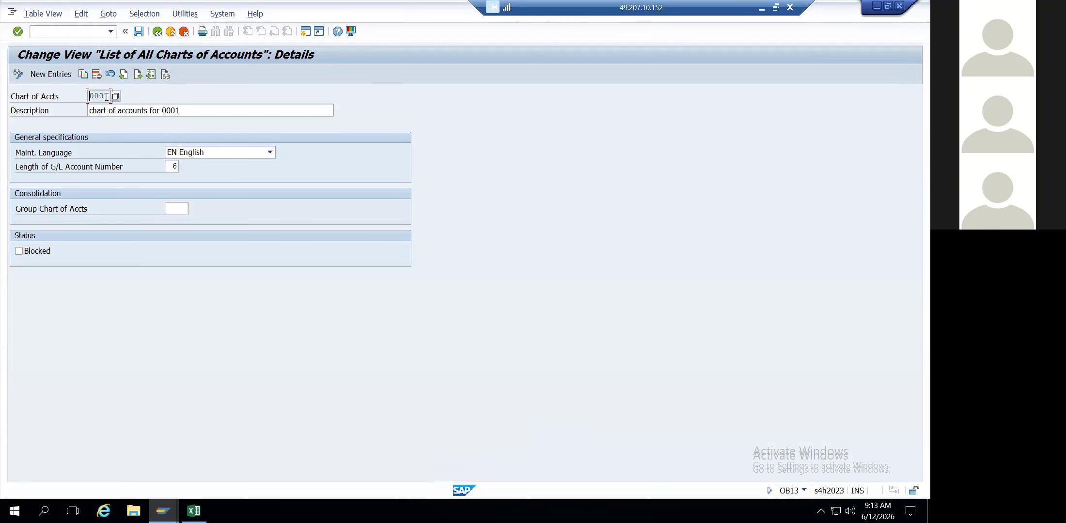
Review the chart code and Group Chart of Accts fields of chart of accounts 0001, and return to the overview list.
{"action": "left_click", "coordinate": [100, 96]}
{"action": "left_click", "coordinate": [173, 210]}
{"action": "left_click", "coordinate": [103, 97]}
{"action": "left_click", "coordinate": [95, 96]}
{"action": "left_click", "coordinate": [105, 97]}
{"action": "left_click", "coordinate": [183, 208]}
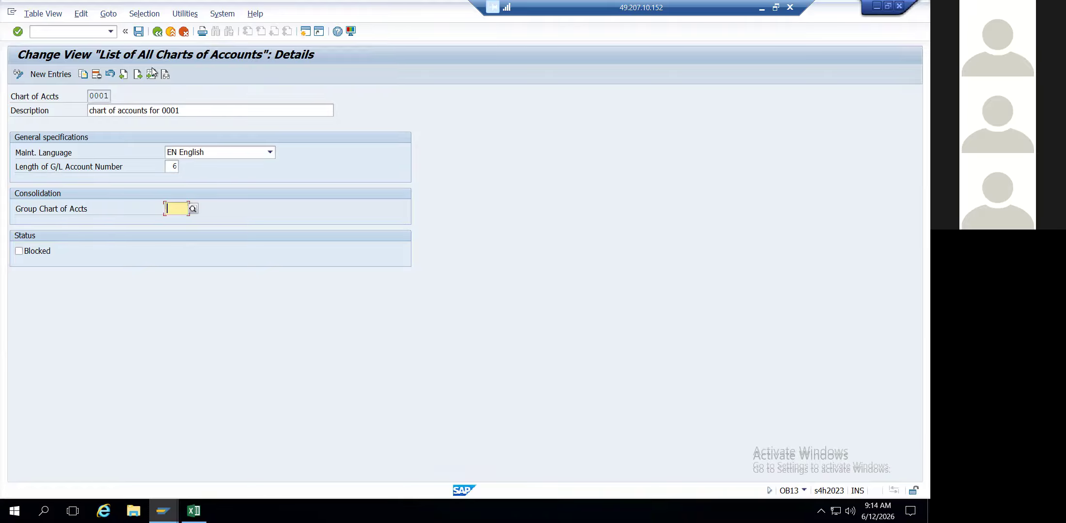
{"action": "left_click", "coordinate": [155, 35]}
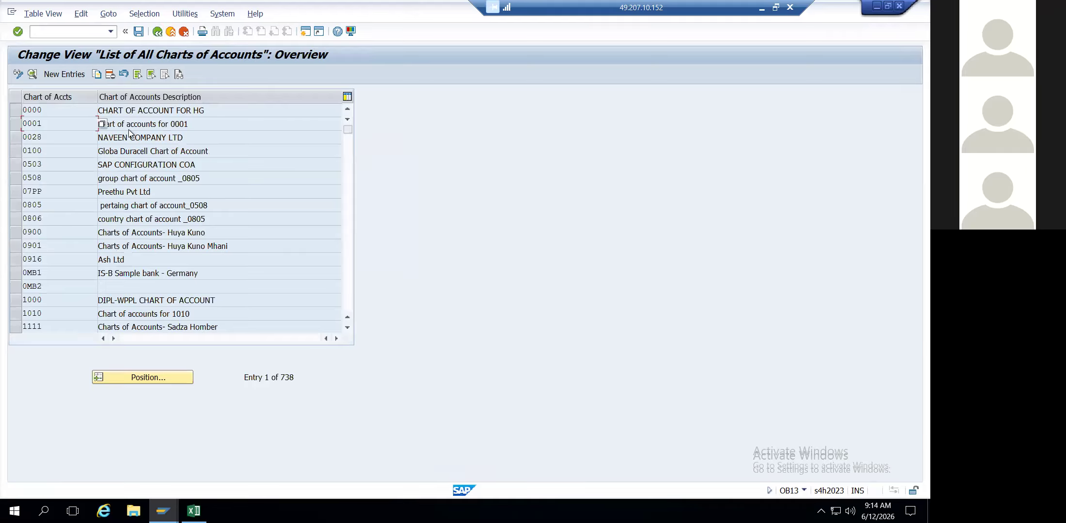
Open the details of chart of accounts 0001 from the list and examine its Group Chart of Accts field.
{"action": "left_click", "coordinate": [64, 186]}
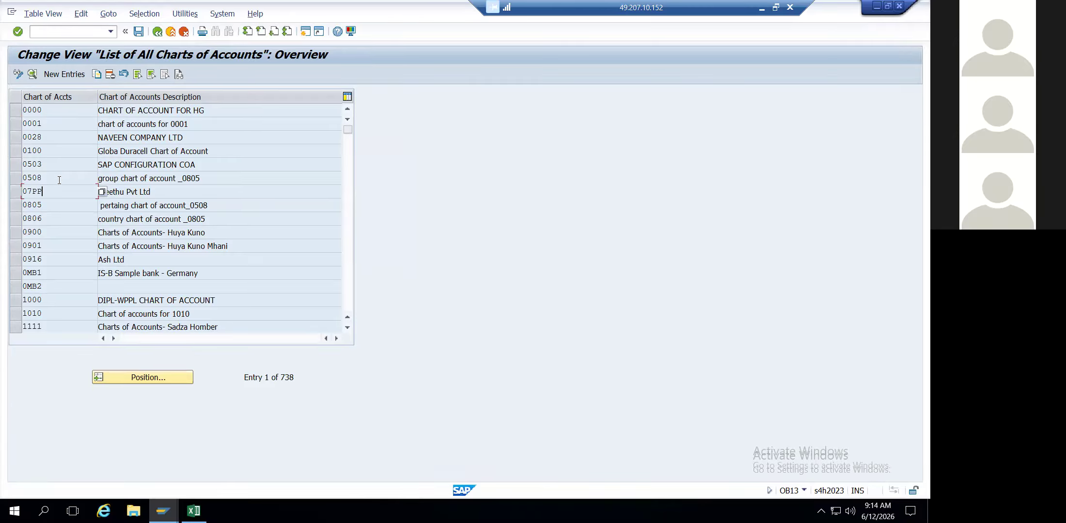
{"action": "left_click", "coordinate": [51, 138]}
{"action": "left_click", "coordinate": [56, 124]}
{"action": "double_click", "coordinate": [56, 123]}
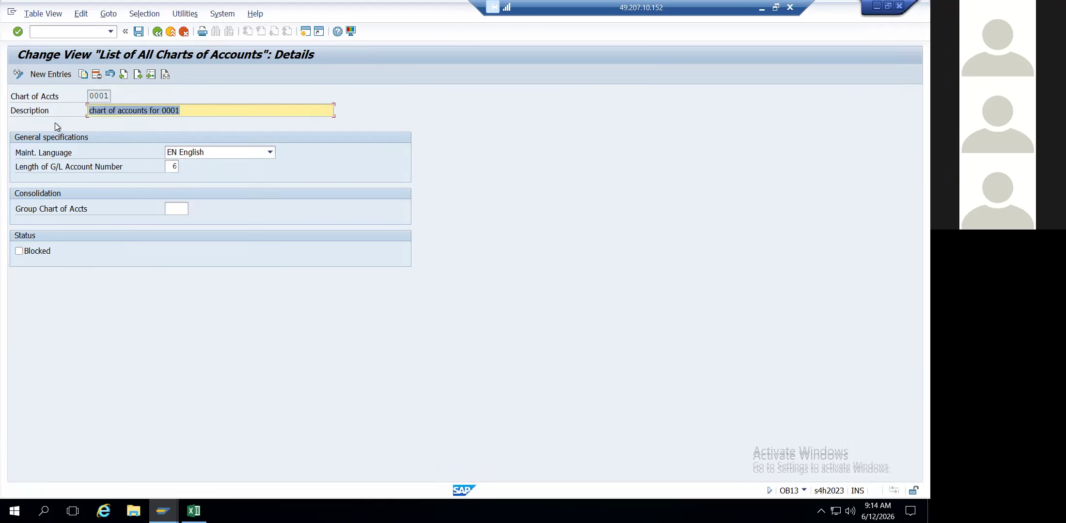
{"action": "left_click", "coordinate": [172, 210]}
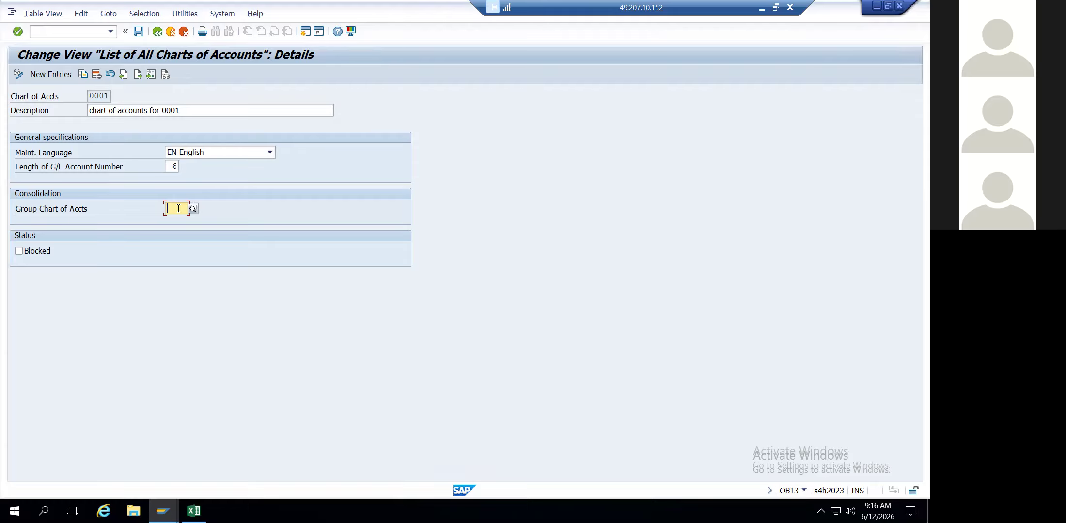
Switch to the local Chrome browser, close the YouTube training video tab, and return to the remote SAP session.
{"action": "key", "text": "alt+t"}
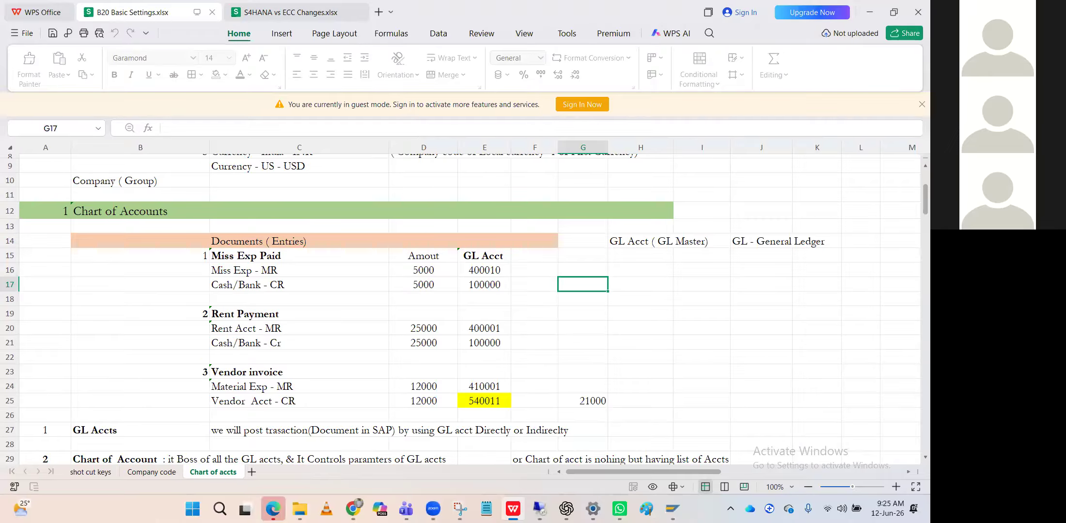
{"action": "left_click", "coordinate": [352, 509]}
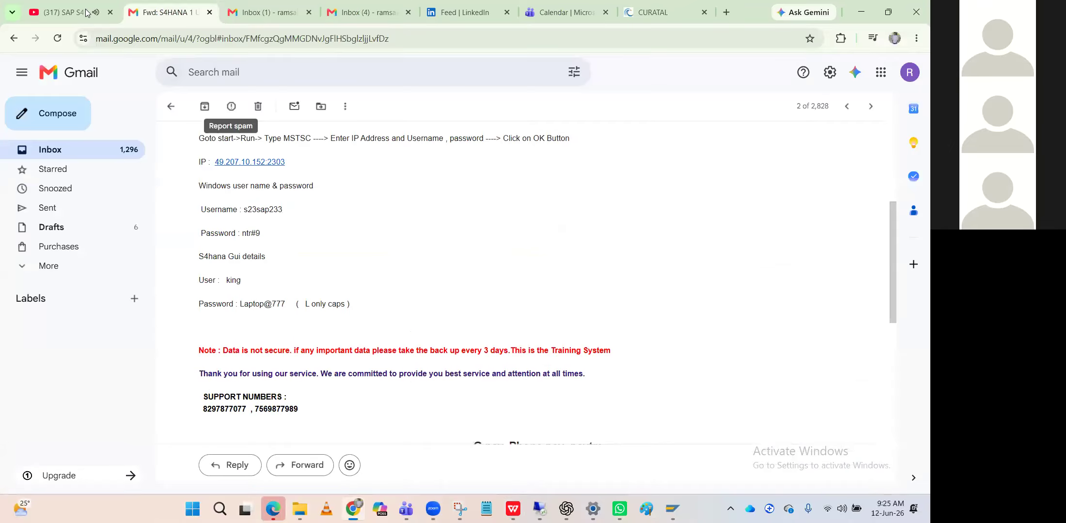
{"action": "left_click", "coordinate": [105, 16]}
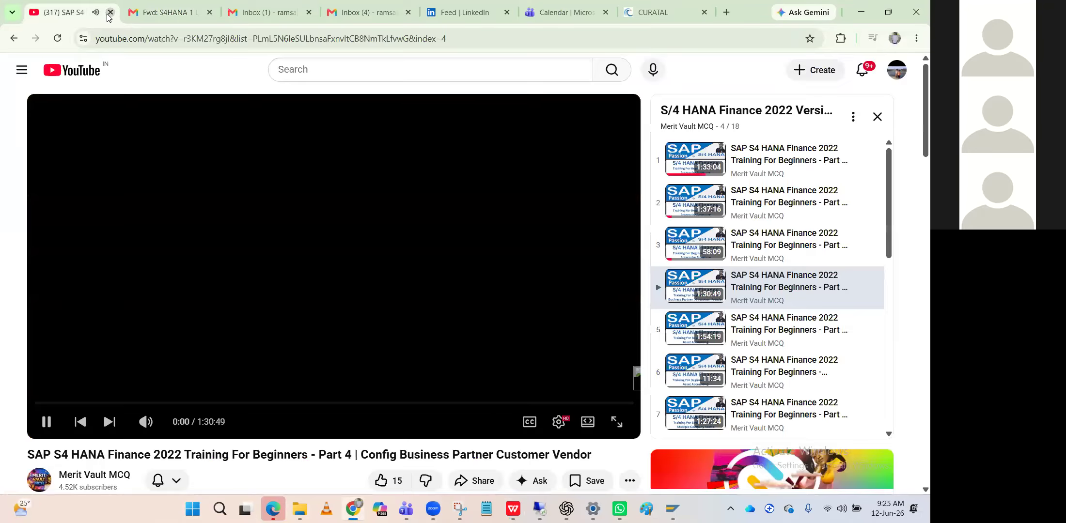
{"action": "left_click", "coordinate": [108, 13]}
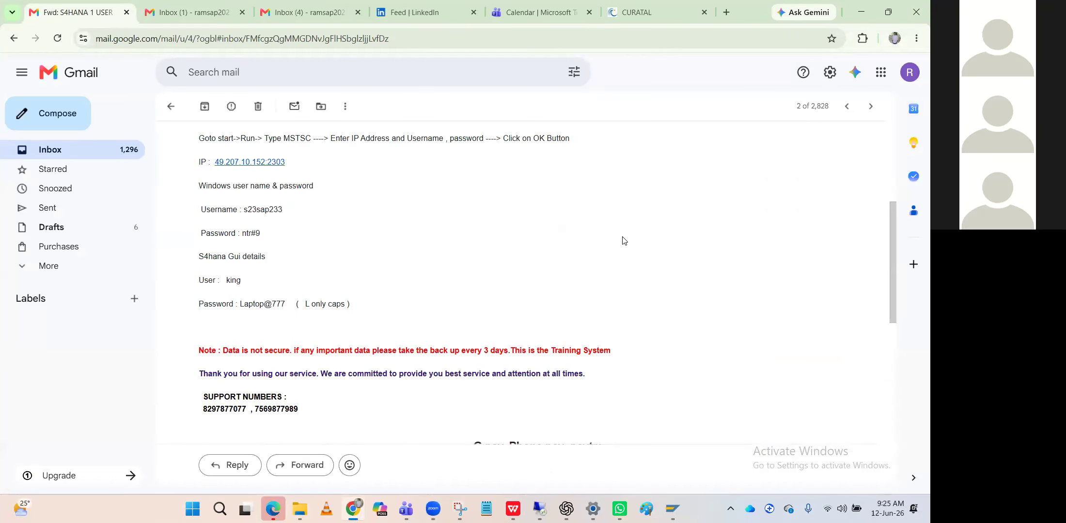
{"action": "left_click", "coordinate": [540, 509]}
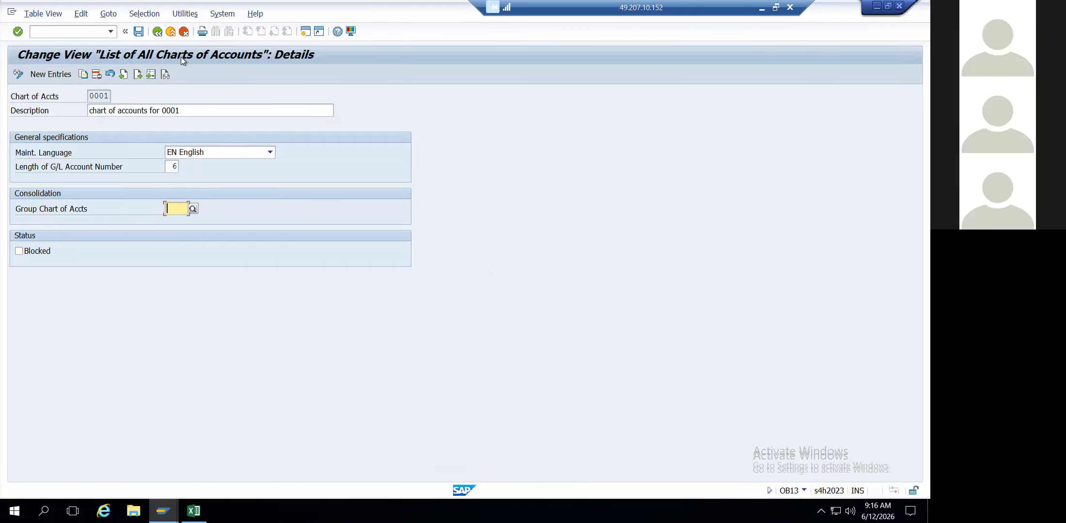
Copy chart of accounts 0001 from the overview list and enter IEIN as the new chart's code.
{"action": "left_click", "coordinate": [157, 36]}
{"action": "left_click", "coordinate": [16, 125]}
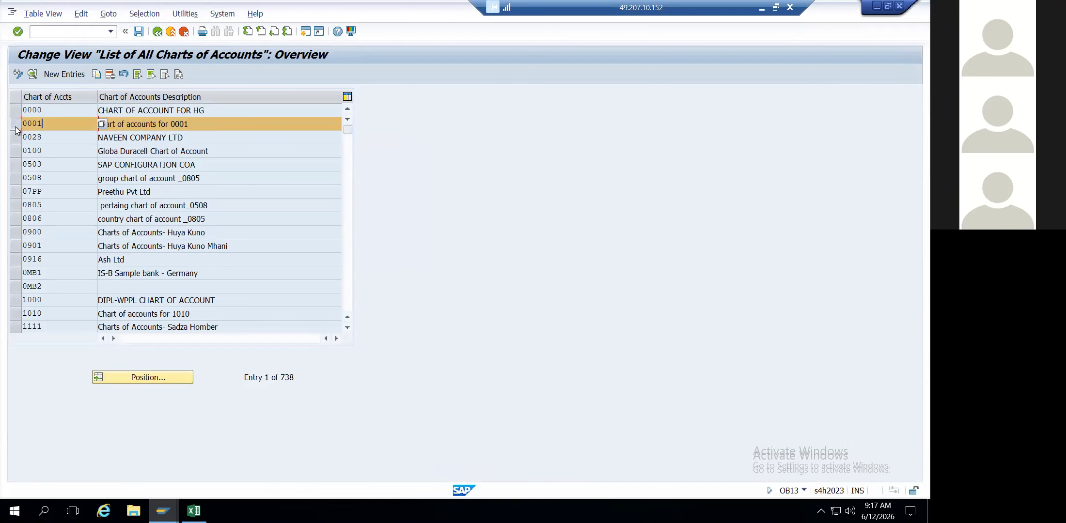
{"action": "left_click", "coordinate": [94, 79]}
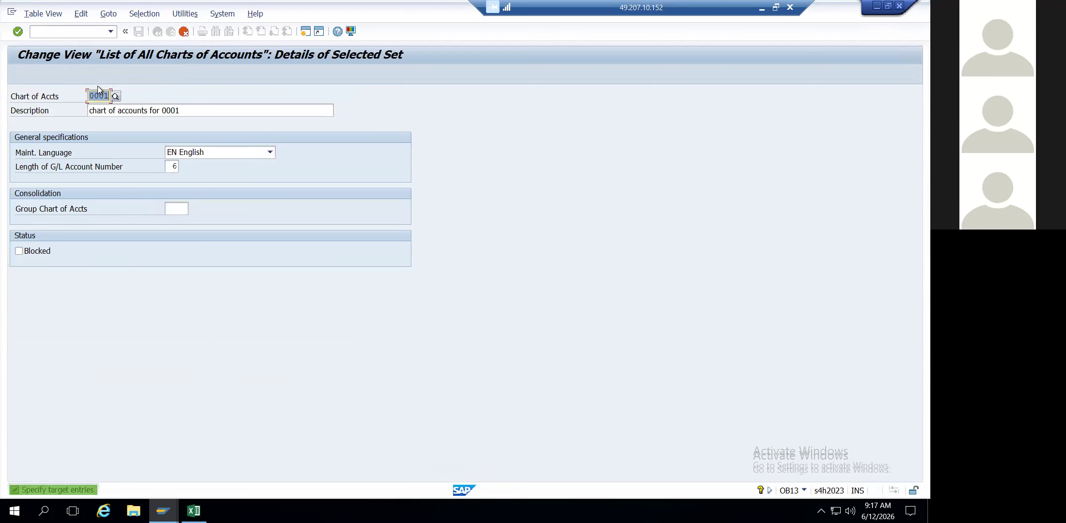
{"action": "key", "text": "BackSpace"}
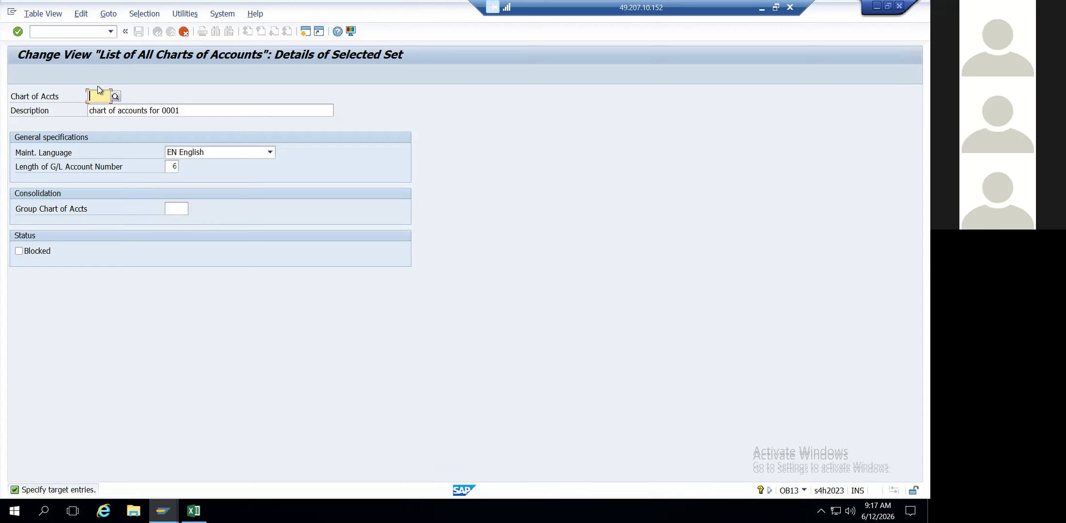
{"action": "type", "text": "IEIN"}
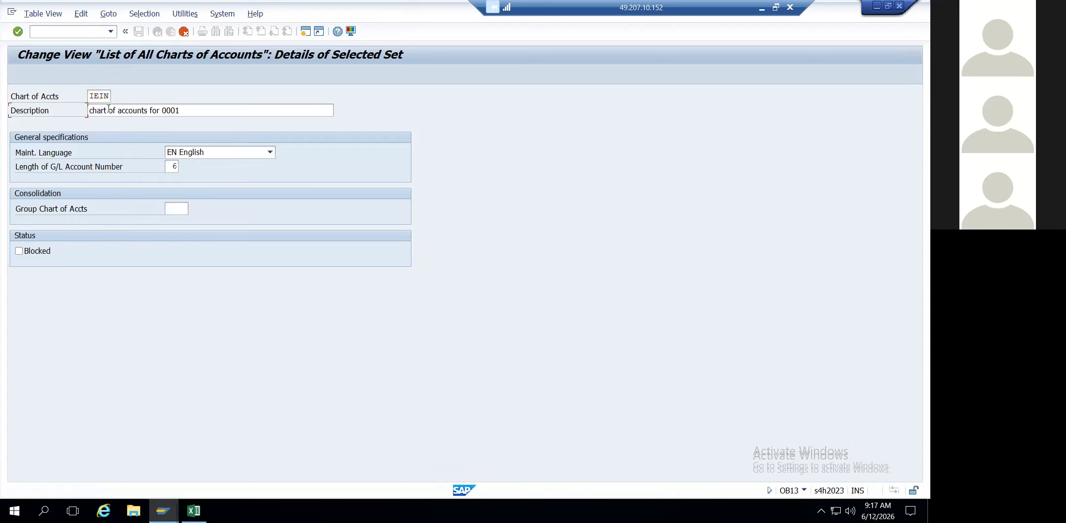
Change the copied chart's description to "chart of accounts for IEIN".
{"action": "left_click", "coordinate": [197, 108]}
{"action": "key", "text": "BackSpace"}
{"action": "key", "text": "BackSpace"}
{"action": "key", "text": "BackSpace"}
{"action": "key", "text": "BackSpace"}
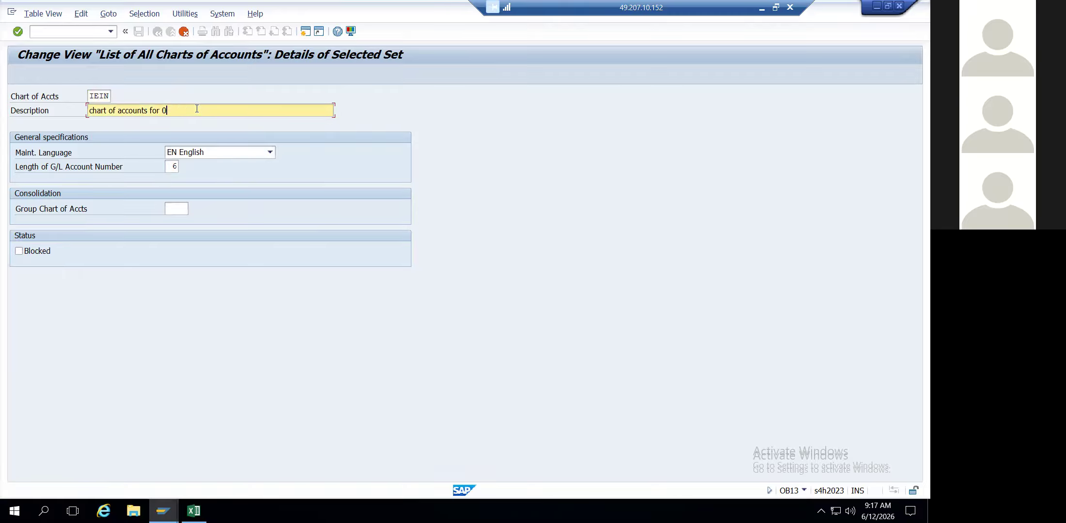
{"action": "type", "text": "IEIN"}
Select EN English as the maintenance language for chart of accounts IEIN.
{"action": "left_click", "coordinate": [270, 153]}
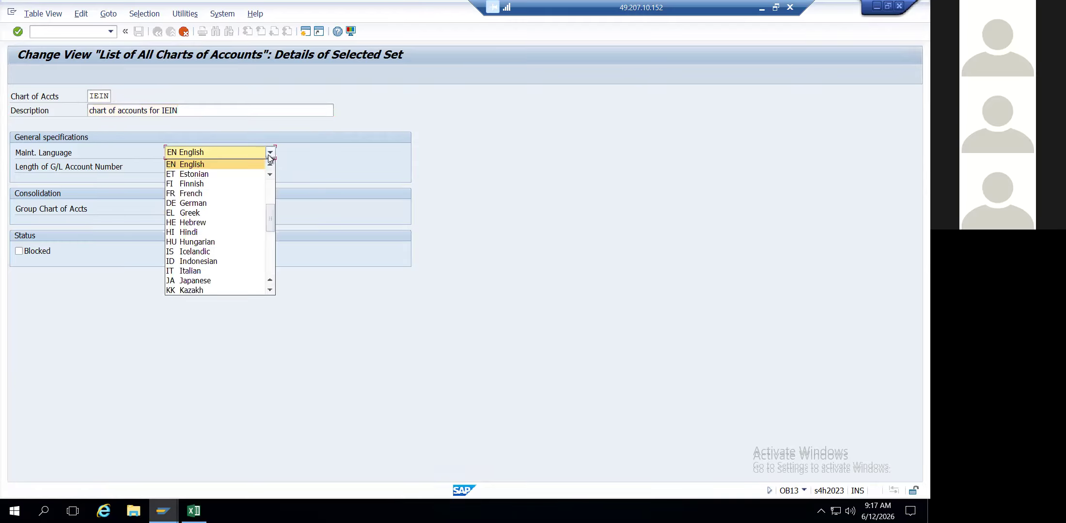
{"action": "left_click", "coordinate": [231, 165]}
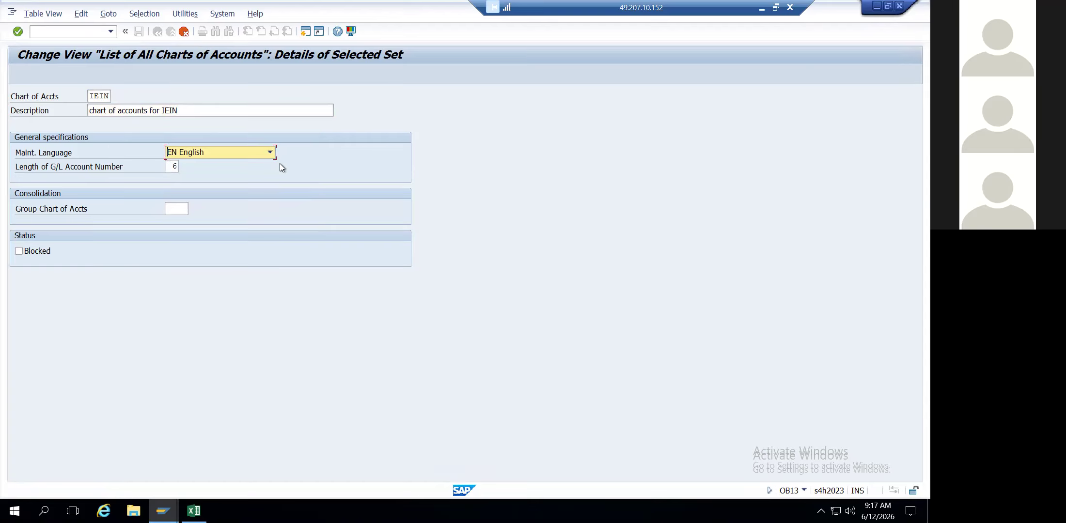
{"action": "left_click", "coordinate": [271, 155]}
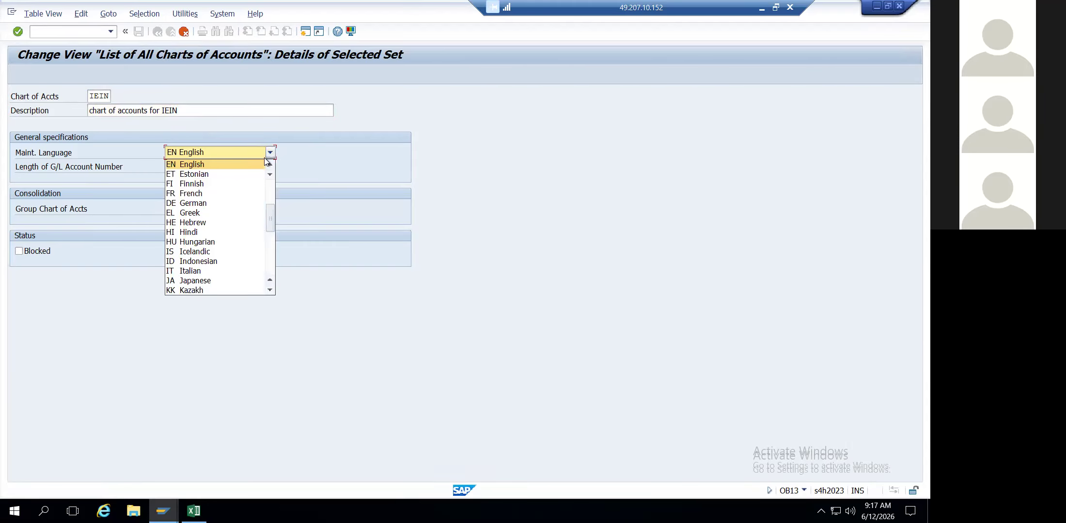
{"action": "left_click", "coordinate": [253, 165]}
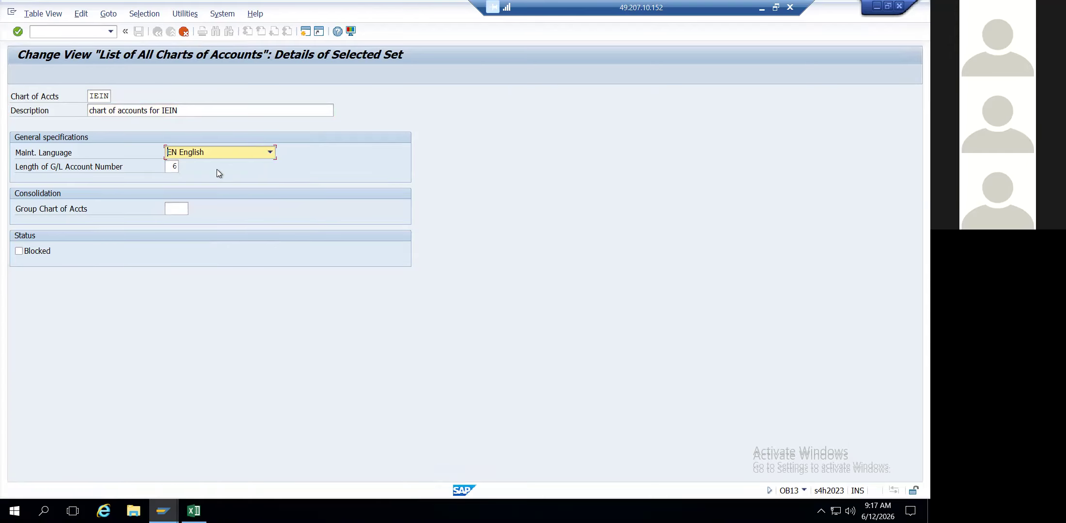
Dismiss the Microsoft Office Activation Wizard that covers the IEIN chart's details.
{"action": "left_click", "coordinate": [175, 169]}
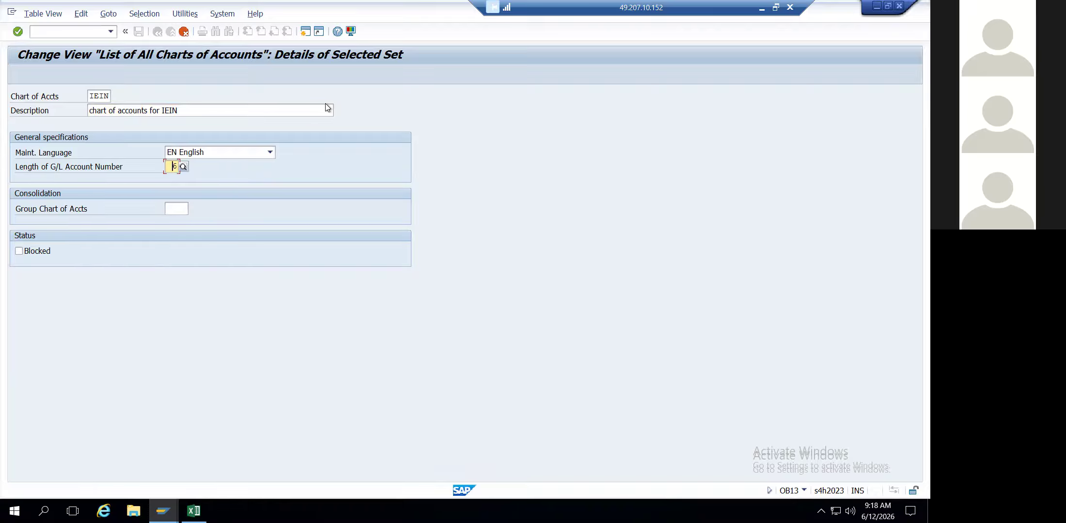
{"action": "key", "text": "alt+Tab"}
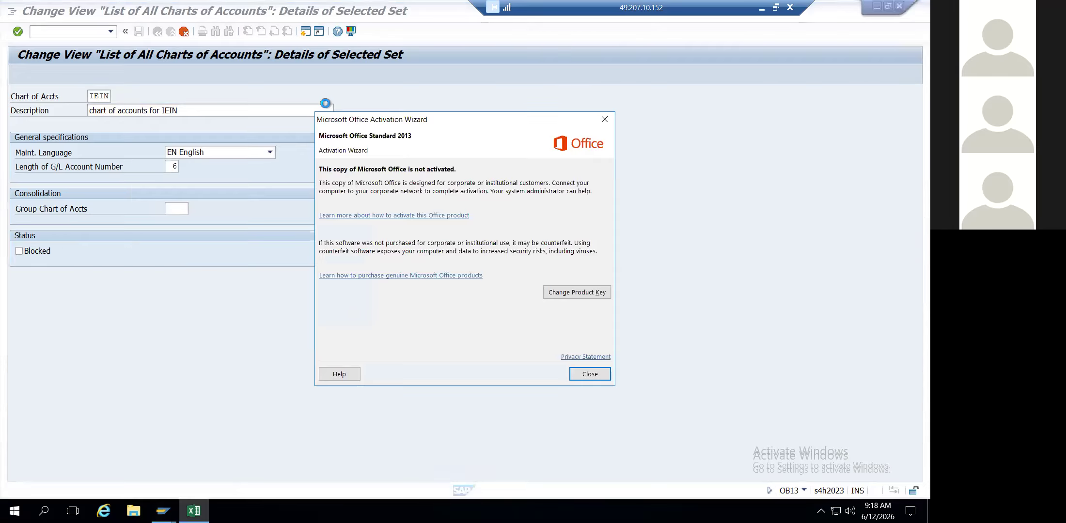
{"action": "left_click", "coordinate": [599, 121]}
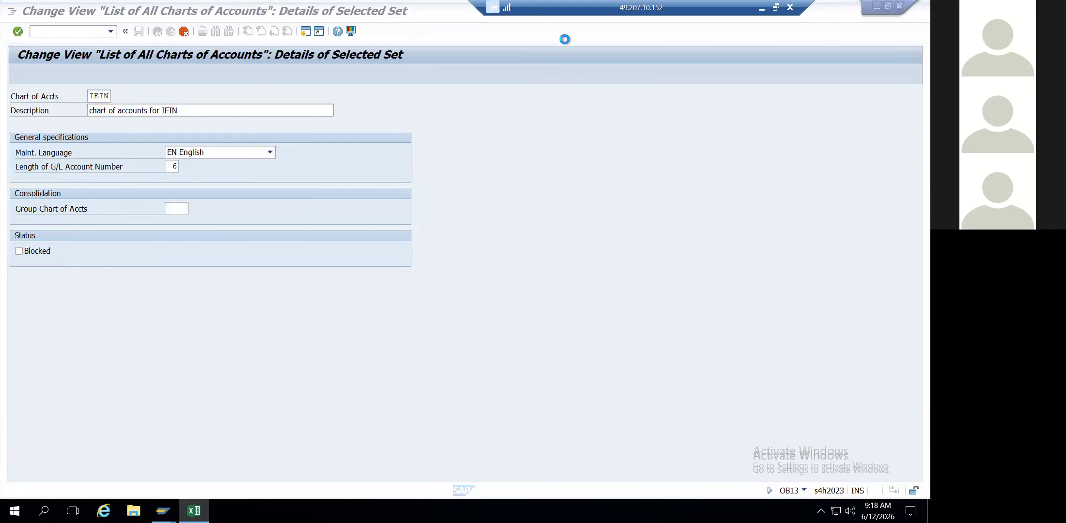
Open an additional SAP GUI window and return to the G/L account number length in the IEIN chart's details.
{"action": "left_click", "coordinate": [307, 32]}
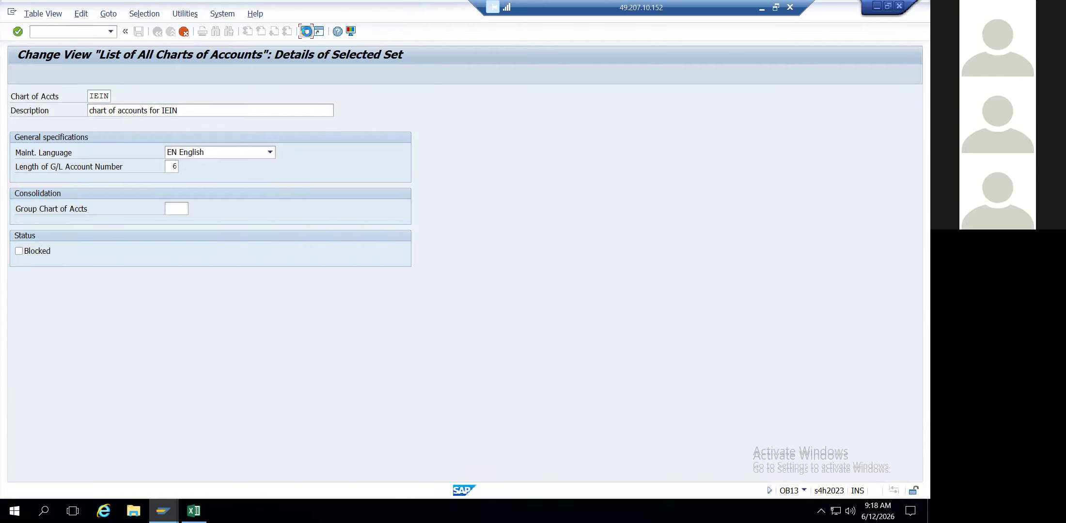
{"action": "left_click", "coordinate": [175, 166]}
{"action": "key", "text": "alt+Tab"}
{"action": "key", "text": "alt+Tab"}
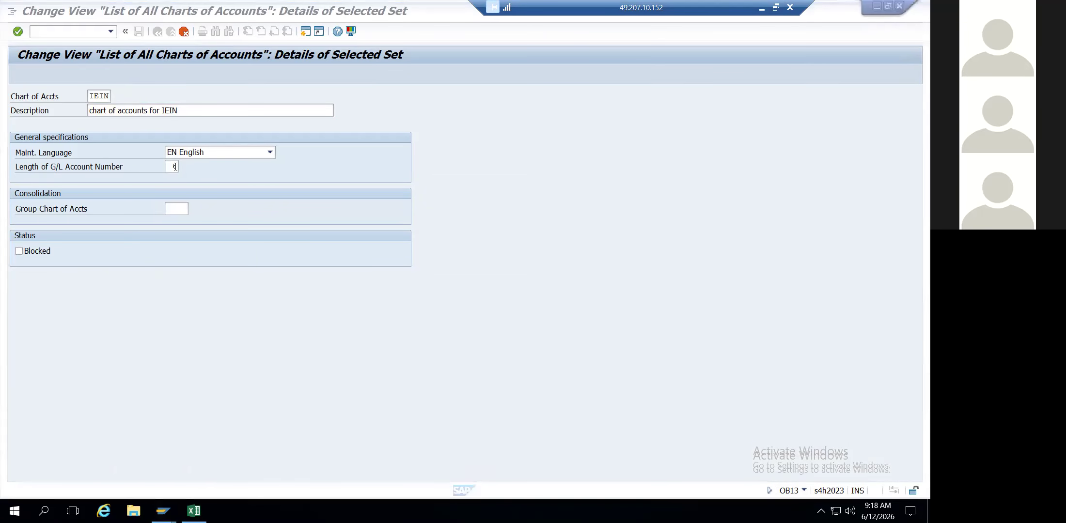
{"action": "left_click", "coordinate": [302, 32]}
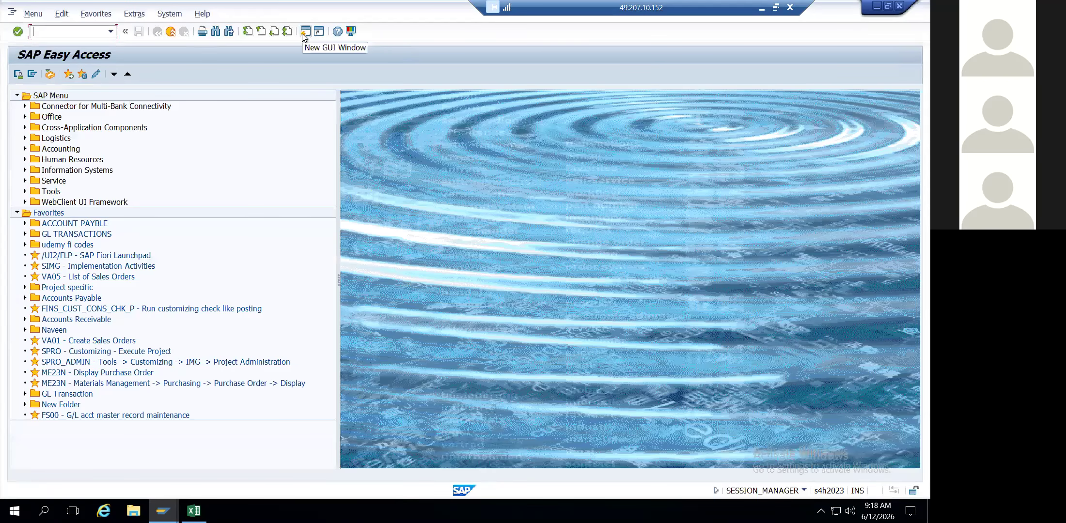
{"action": "key", "text": "alt+Tab"}
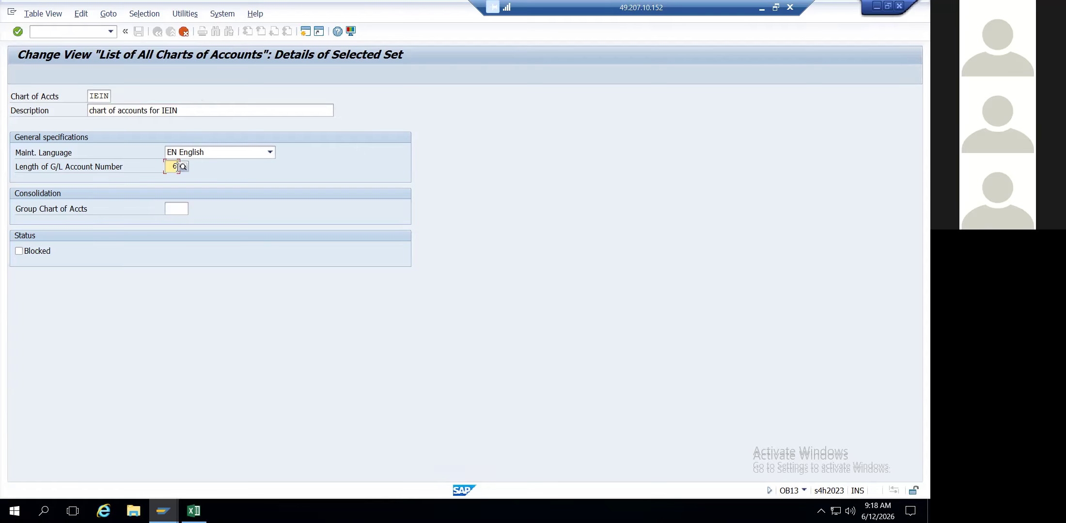
{"action": "key", "text": "alt+Tab"}
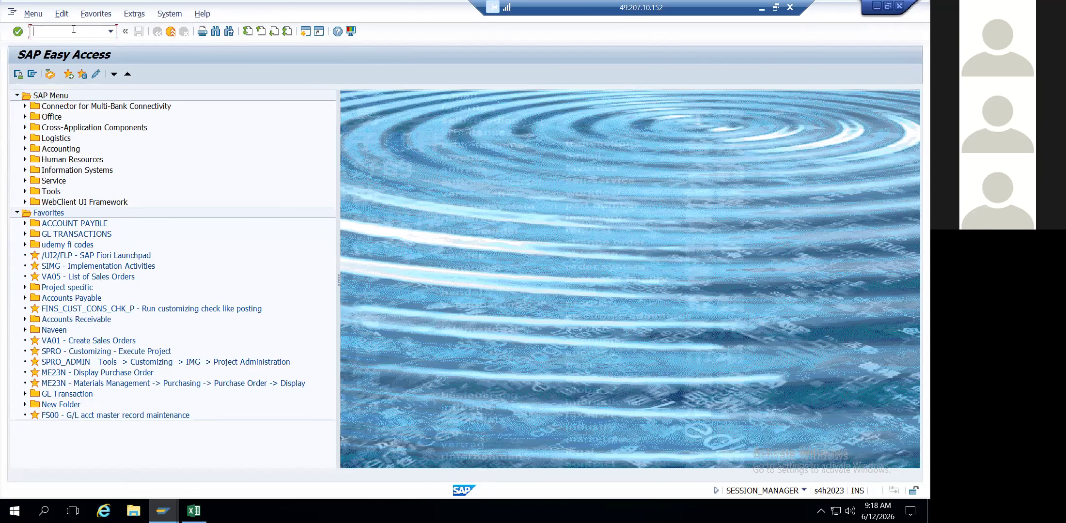
{"action": "key", "text": "alt+Tab"}
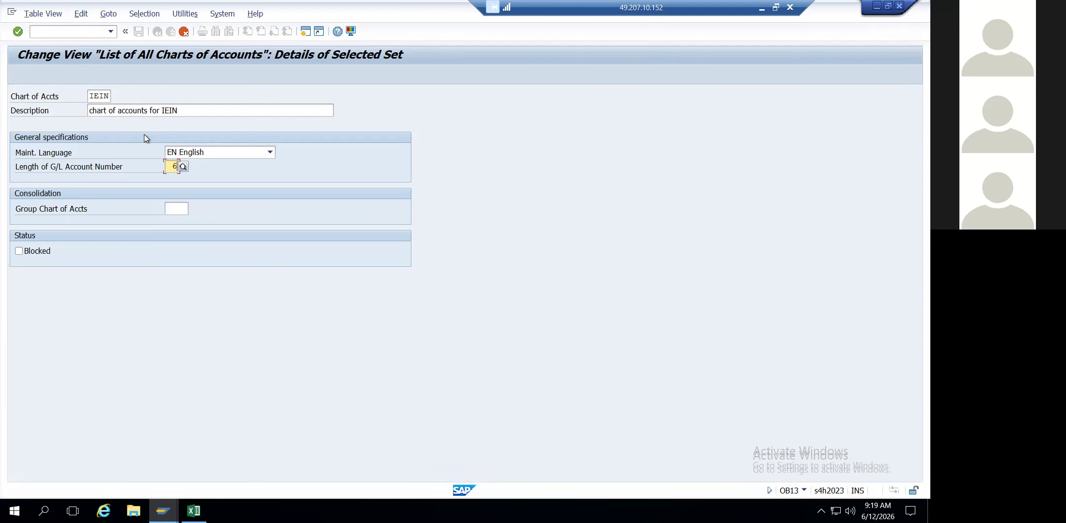
Set the length of the G/L account number to 10 and confirm the copied IEIN entry, returning to the overview list.
{"action": "type", "text": "10"}
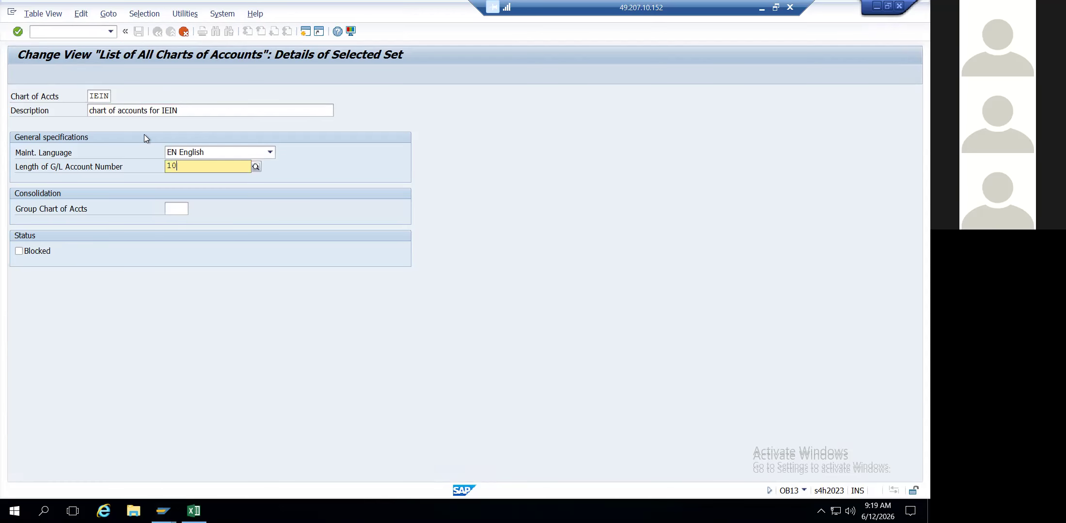
{"action": "key", "text": "Return"}
{"action": "key", "text": "F3"}
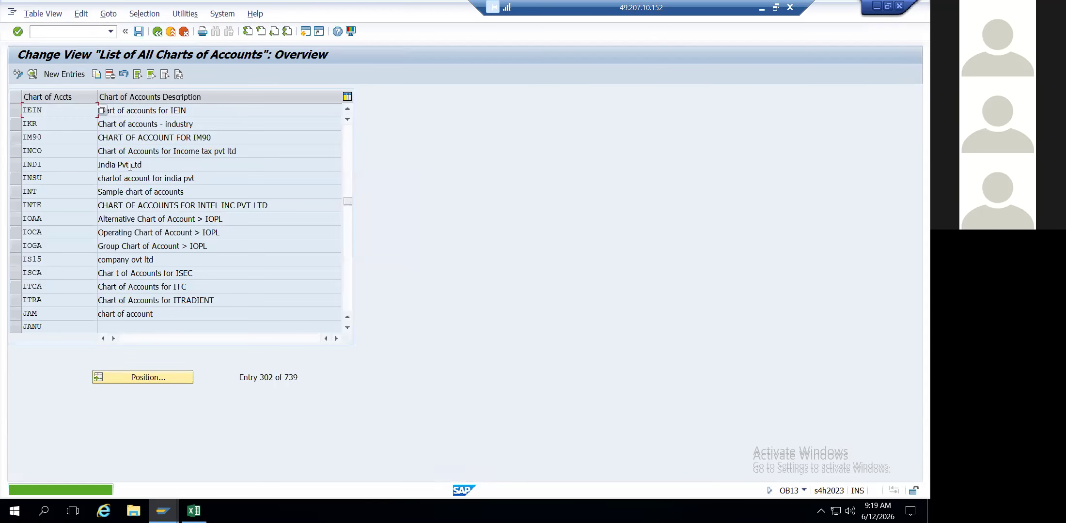
Reopen the IEIN chart's details and set the length of the G/L account number to 6.
{"action": "double_click", "coordinate": [66, 114]}
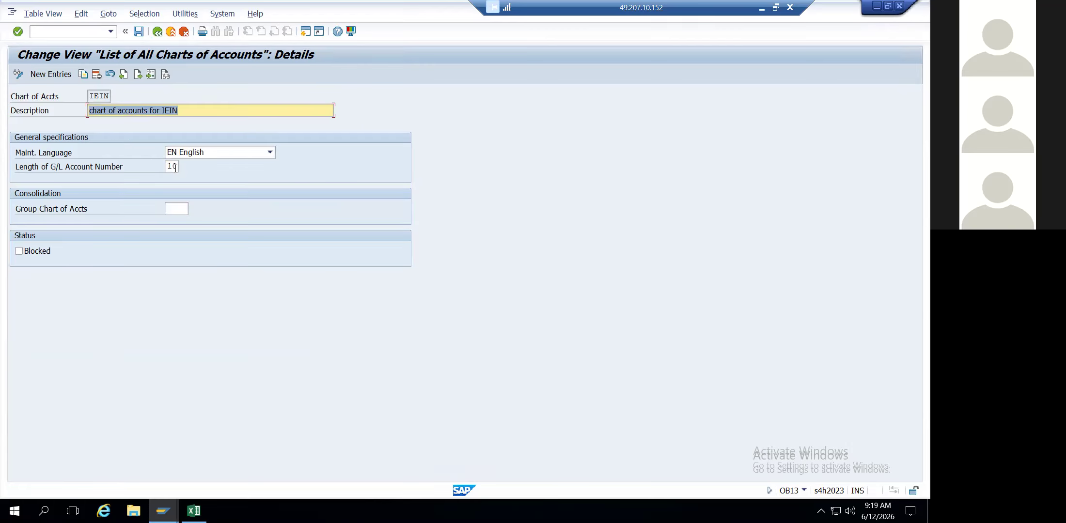
{"action": "left_click", "coordinate": [175, 168]}
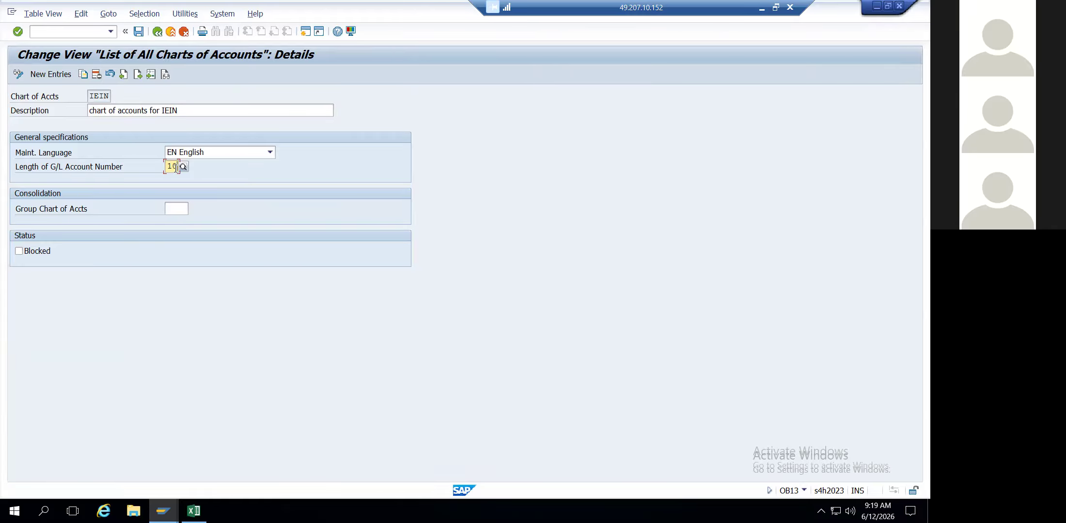
{"action": "key", "text": "BackSpace"}
{"action": "key", "text": "BackSpace"}
{"action": "type", "text": "6"}
{"action": "key", "text": "Return"}
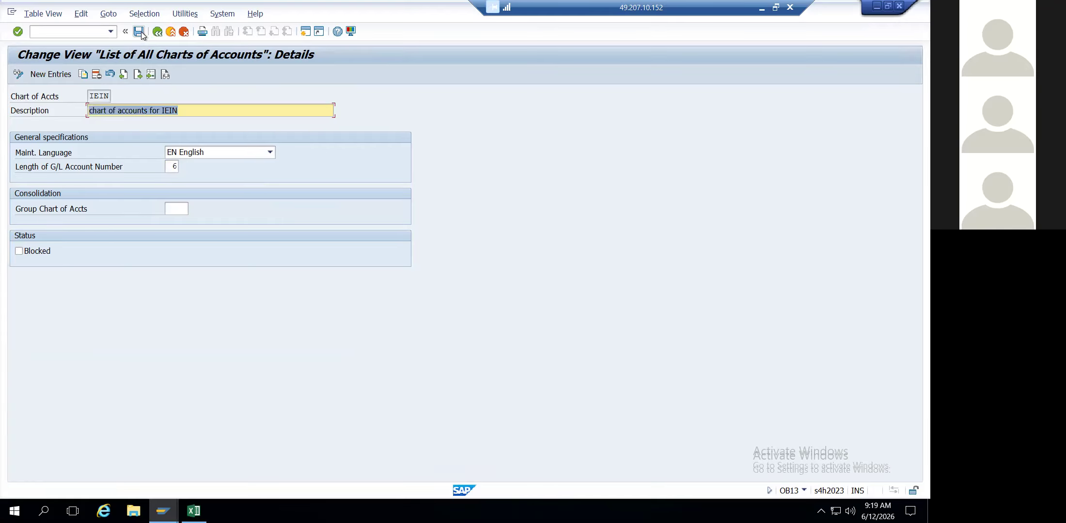
Save the IEIN chart of accounts under the existing own customizing request A4HK904838, Orgnaization Structure Configue.
{"action": "left_click", "coordinate": [180, 208]}
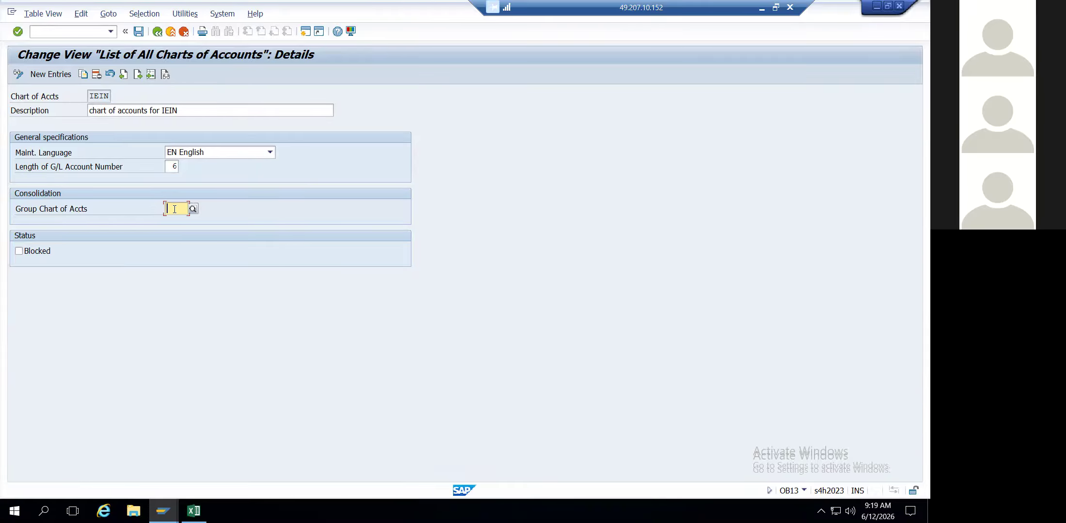
{"action": "left_click", "coordinate": [196, 108]}
{"action": "left_click", "coordinate": [139, 37]}
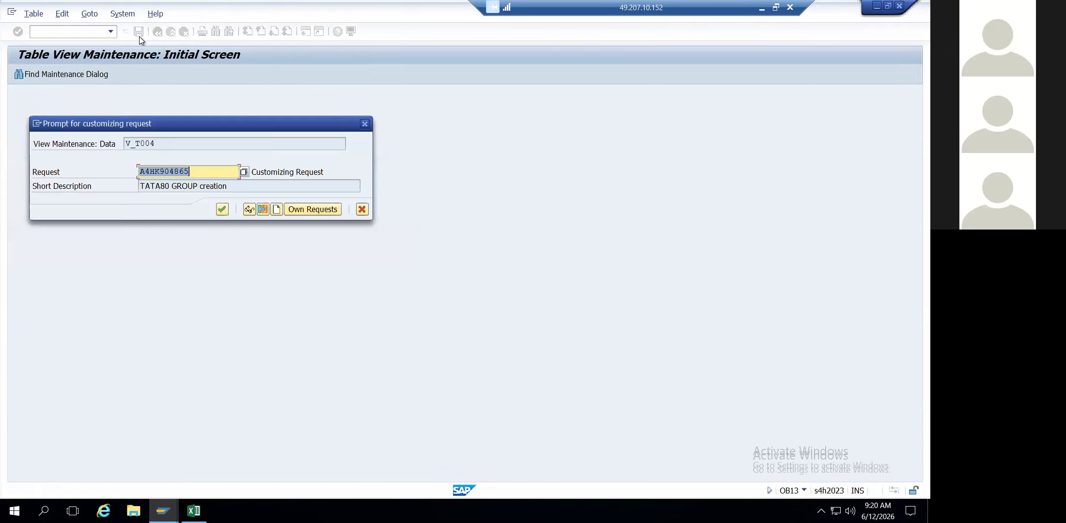
{"action": "left_click", "coordinate": [305, 214]}
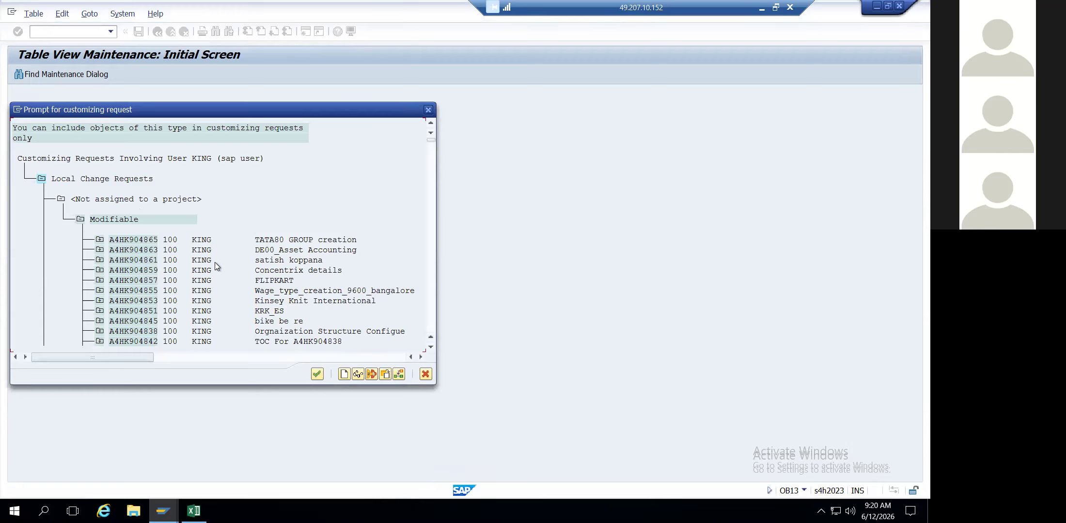
{"action": "scroll", "coordinate": [215, 262], "scroll_direction": "down", "scroll_amount": 1}
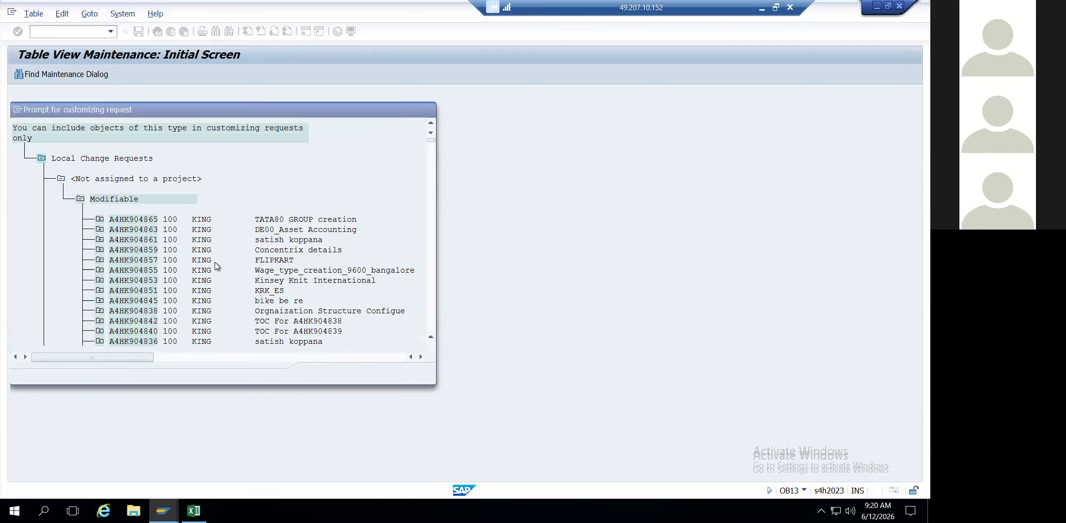
{"action": "scroll", "coordinate": [215, 262], "scroll_direction": "down", "scroll_amount": 3}
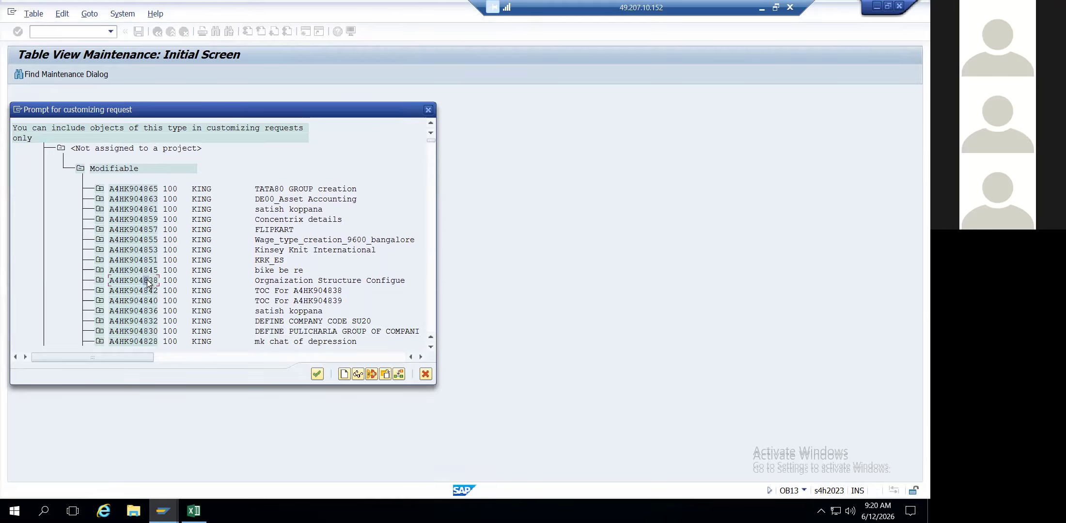
{"action": "double_click", "coordinate": [146, 280]}
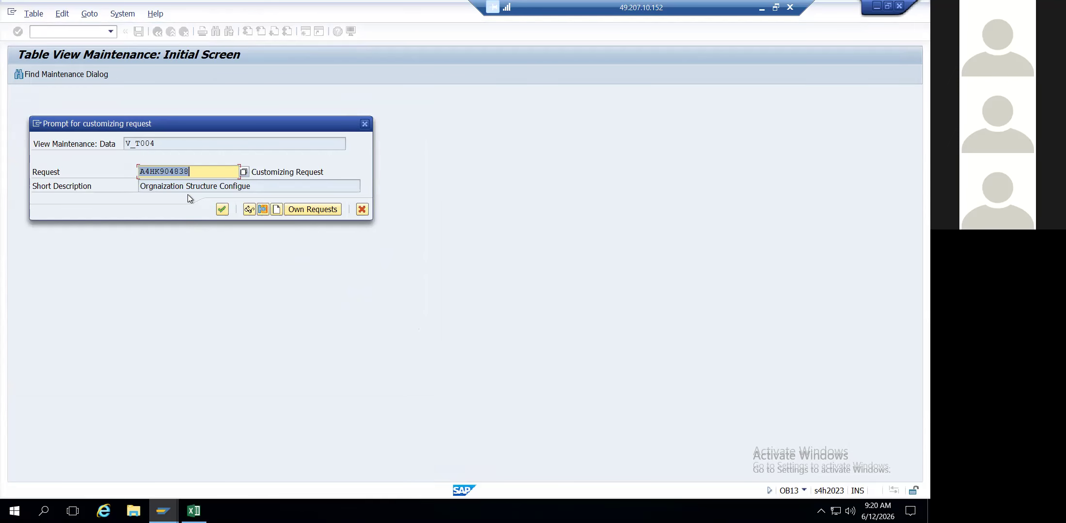
{"action": "left_click", "coordinate": [256, 188]}
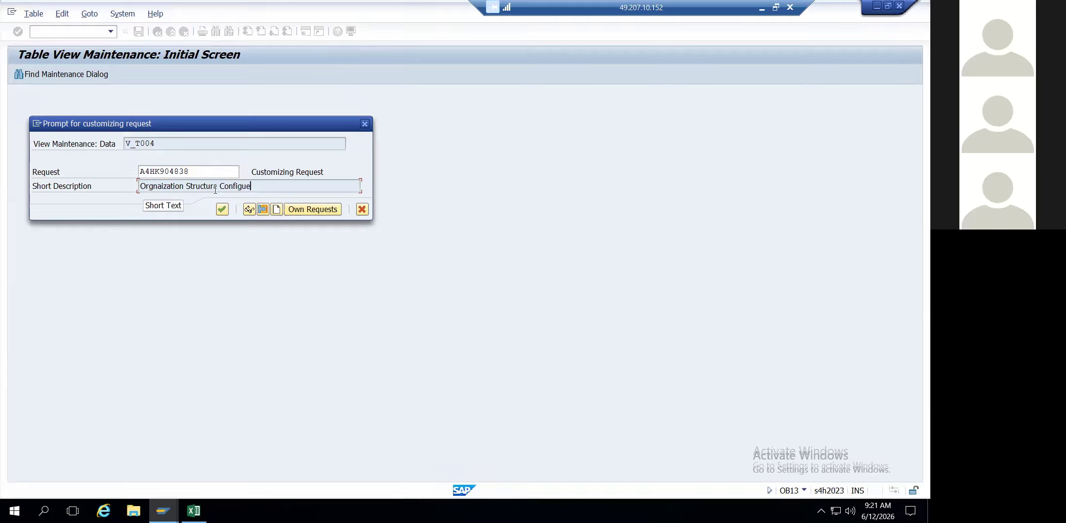
{"action": "left_click", "coordinate": [222, 209]}
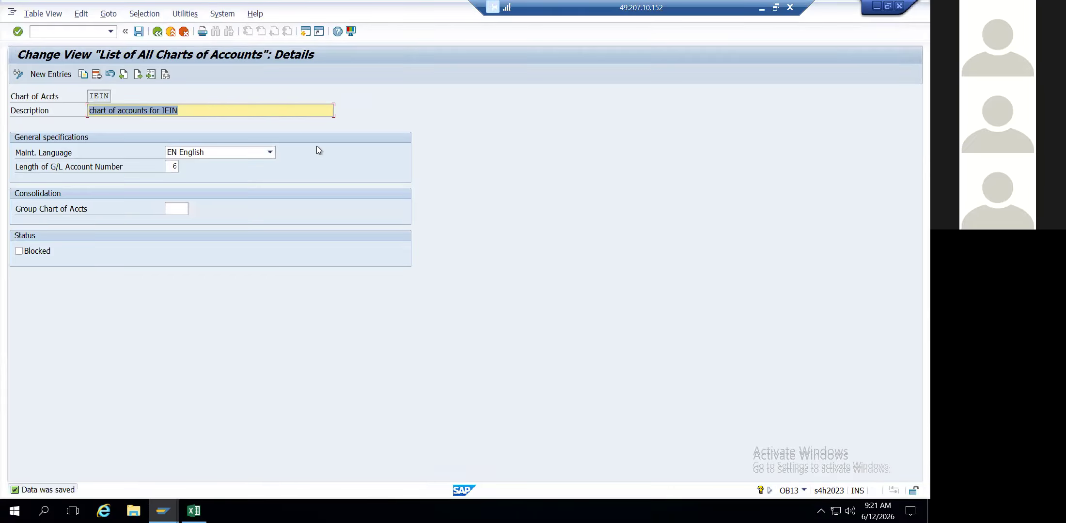
{"action": "left_click", "coordinate": [305, 32]}
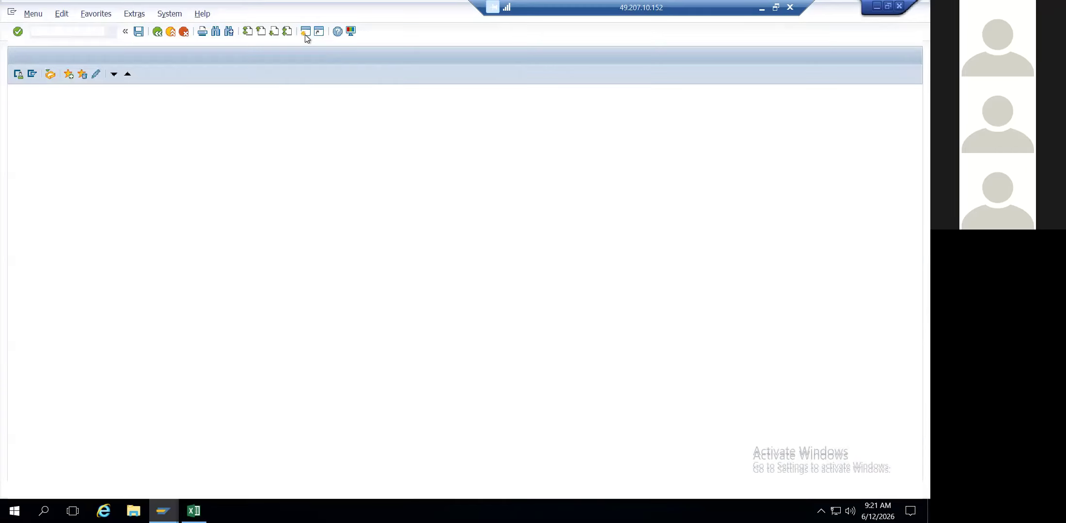
{"action": "type", "text": "DMEE"}
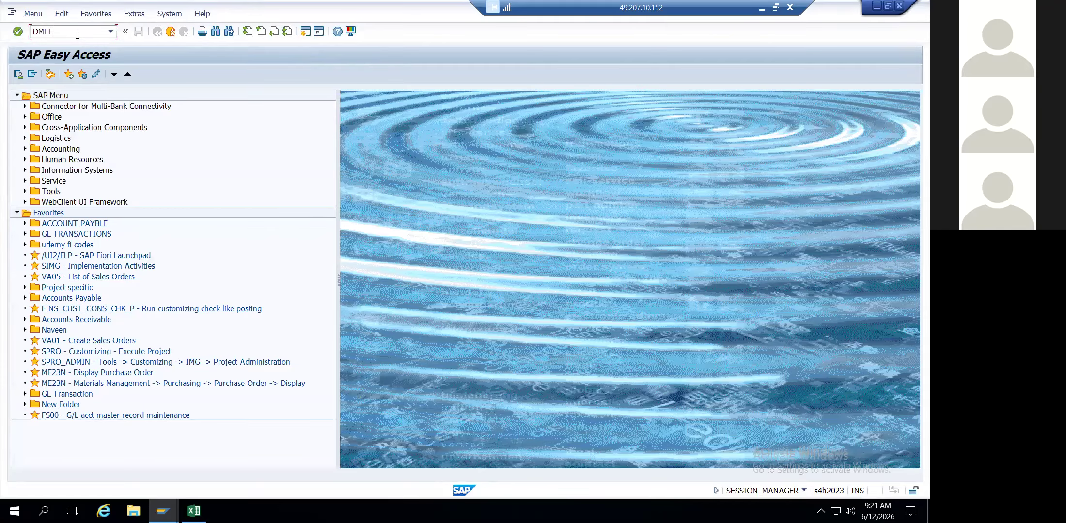
{"action": "key", "text": "Return"}
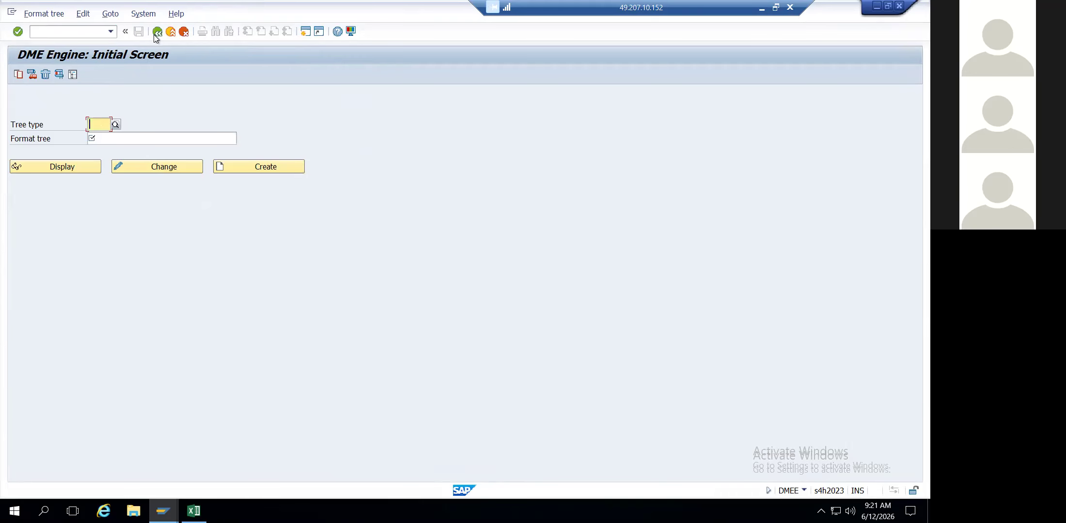
{"action": "left_click", "coordinate": [154, 35]}
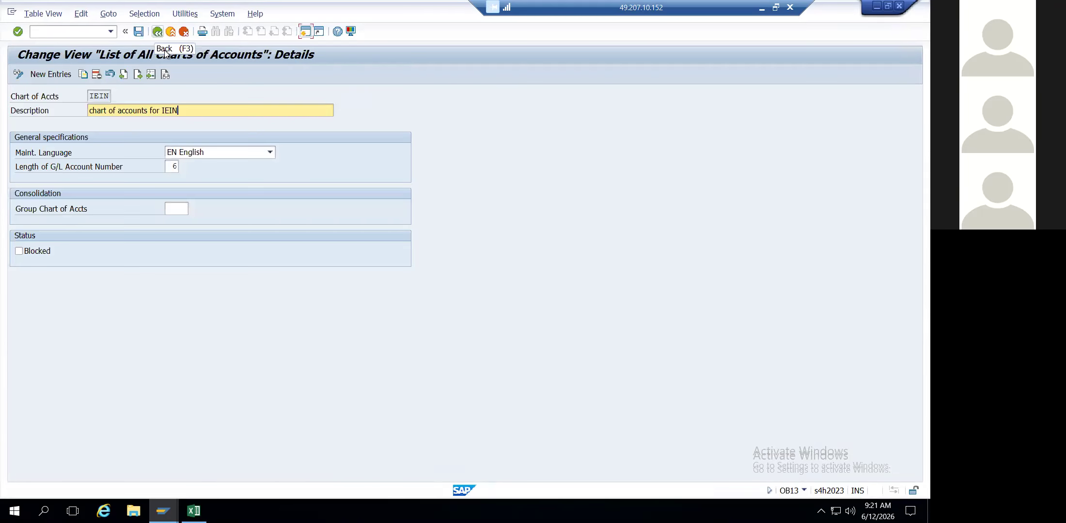
Exit the IEIN chart's details, run transaction SPRO and display the SAP Reference IMG.
{"action": "left_click", "coordinate": [192, 83]}
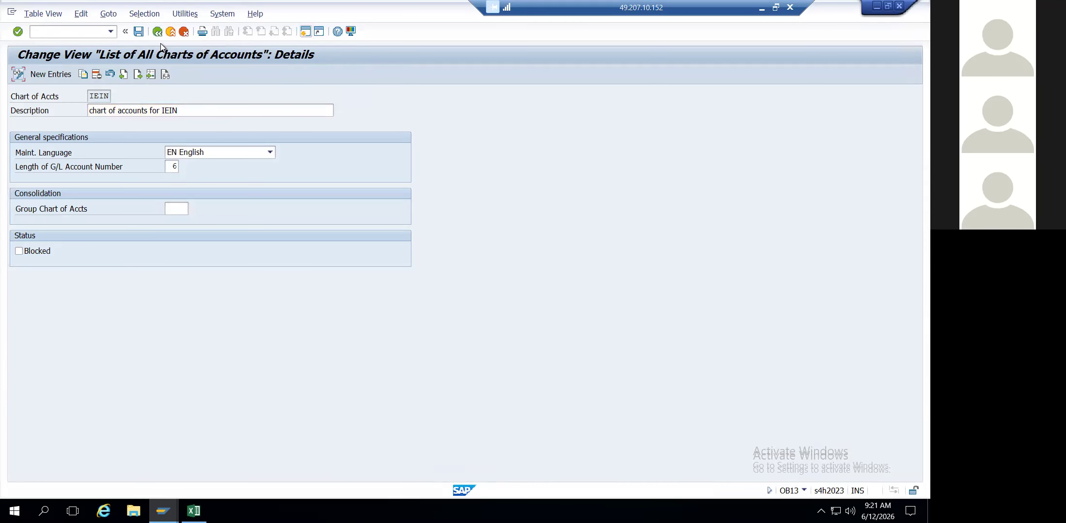
{"action": "left_click", "coordinate": [171, 32]}
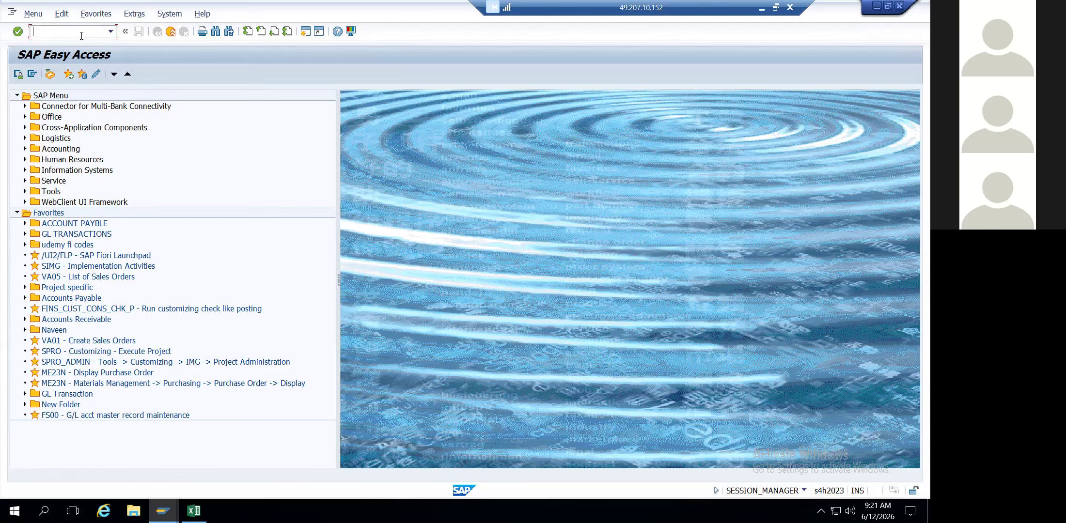
{"action": "type", "text": "SPRO"}
{"action": "key", "text": "Return"}
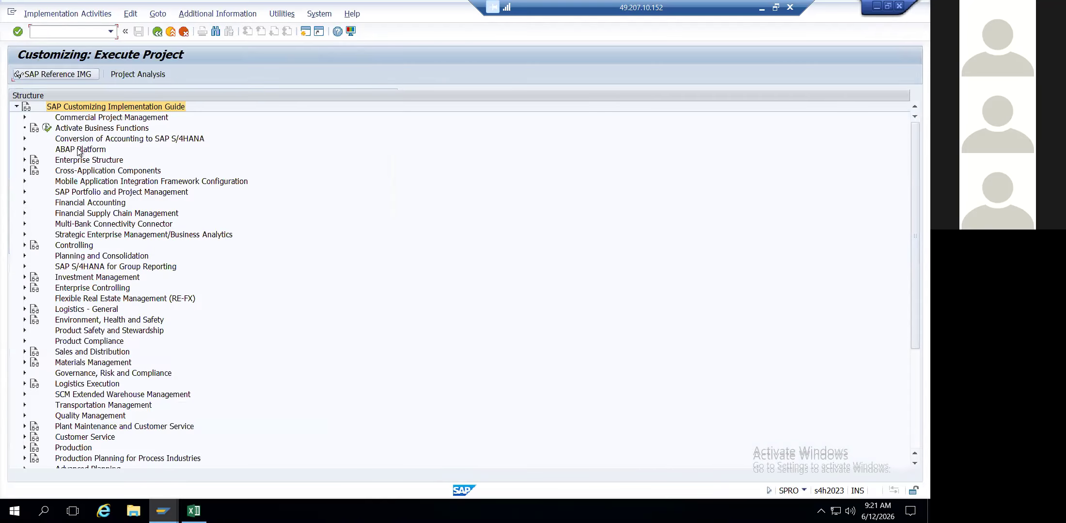
Expand the Financial Accounting node in the IMG structure.
{"action": "left_click", "coordinate": [77, 149]}
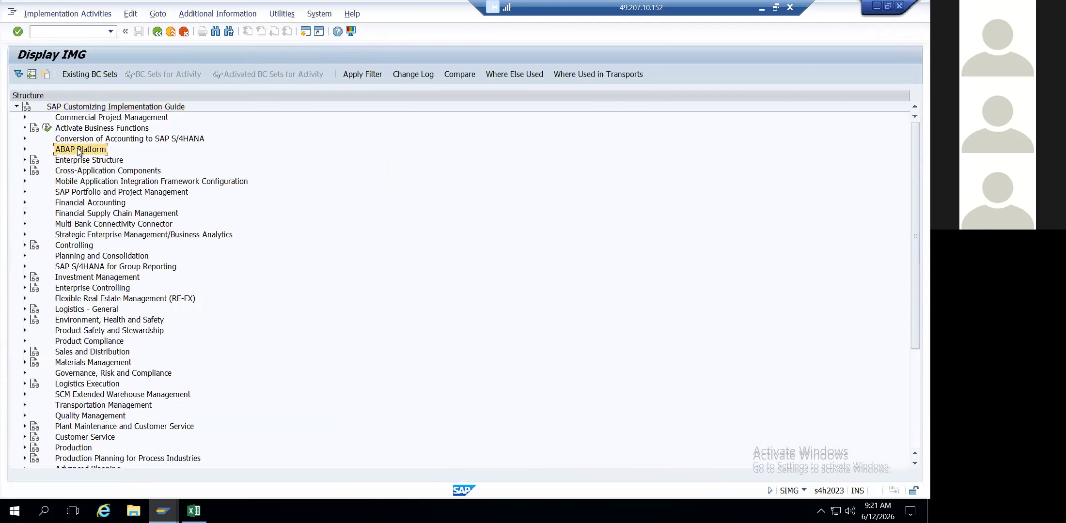
{"action": "key", "text": "m"}
{"action": "key", "text": "Up"}
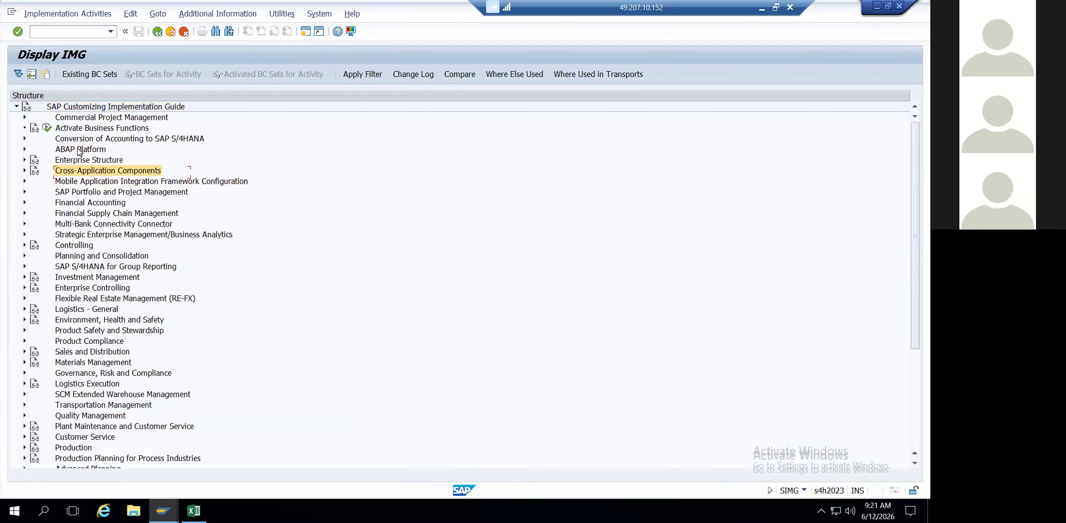
{"action": "key", "text": "Down"}
{"action": "key", "text": "Down"}
{"action": "key", "text": "Down"}
{"action": "key", "text": "Down"}
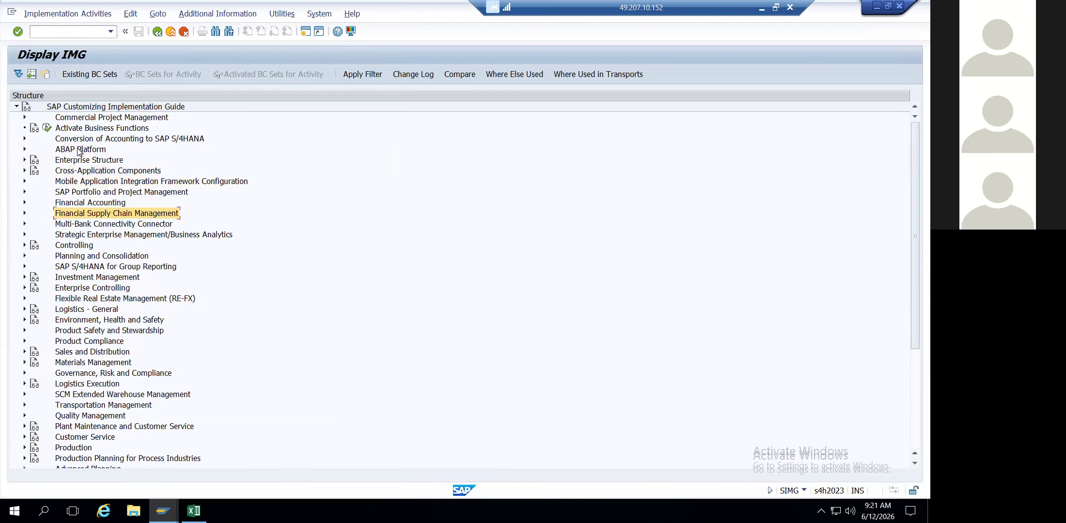
{"action": "key", "text": "Up"}
{"action": "key", "text": "Right"}
{"action": "key", "text": "Down"}
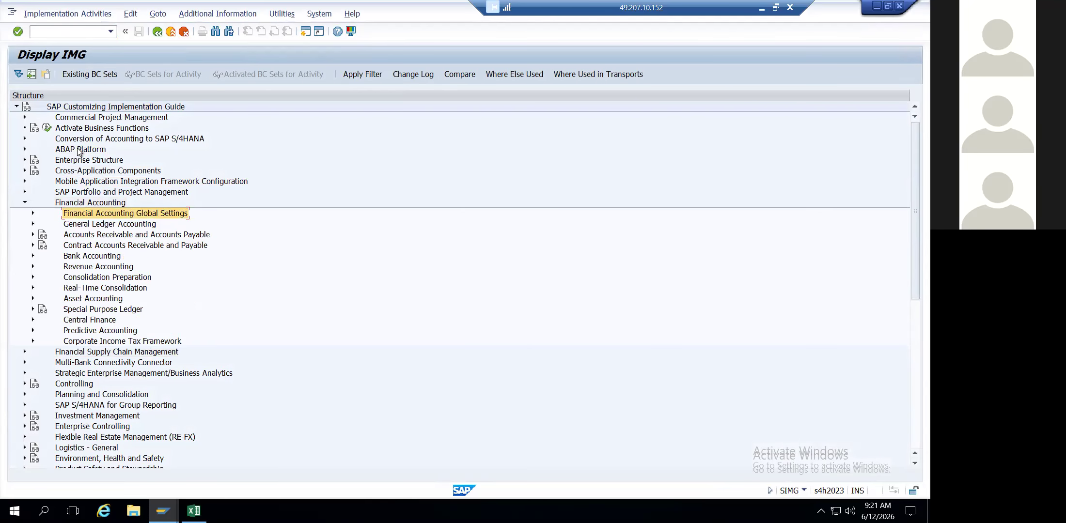
{"action": "key", "text": "Down"}
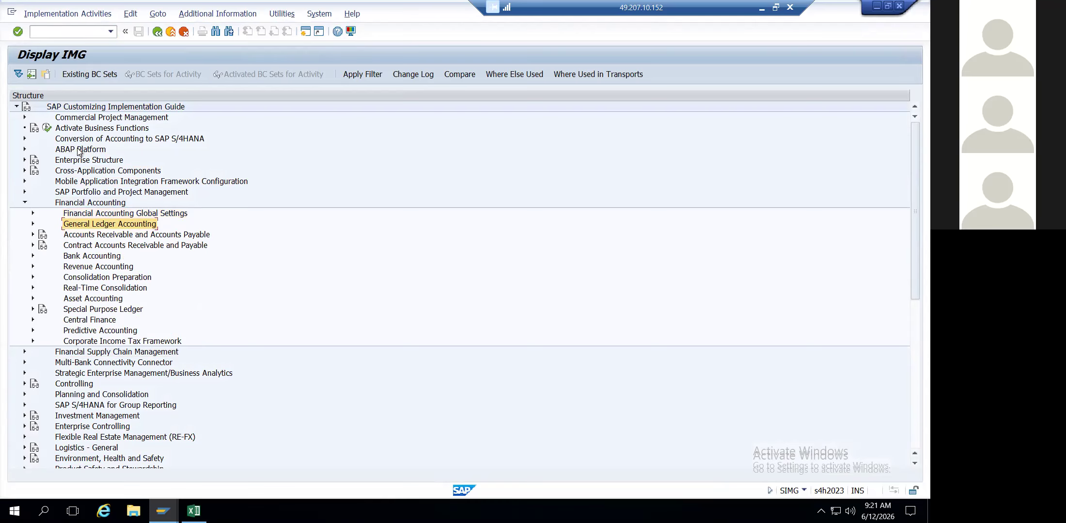
{"action": "double_click", "coordinate": [78, 142]}
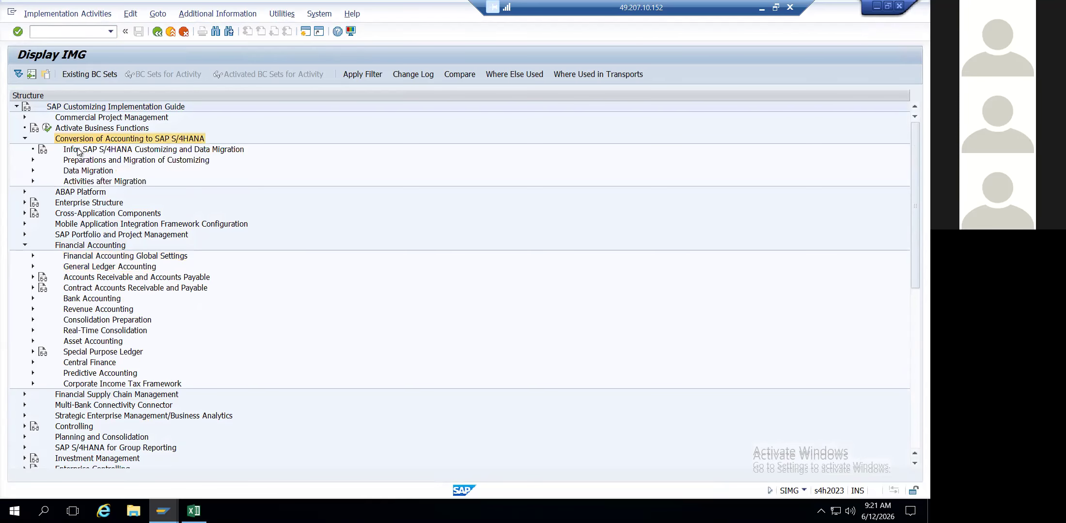
{"action": "key", "text": "Down"}
{"action": "key", "text": "Down"}
{"action": "key", "text": "Down"}
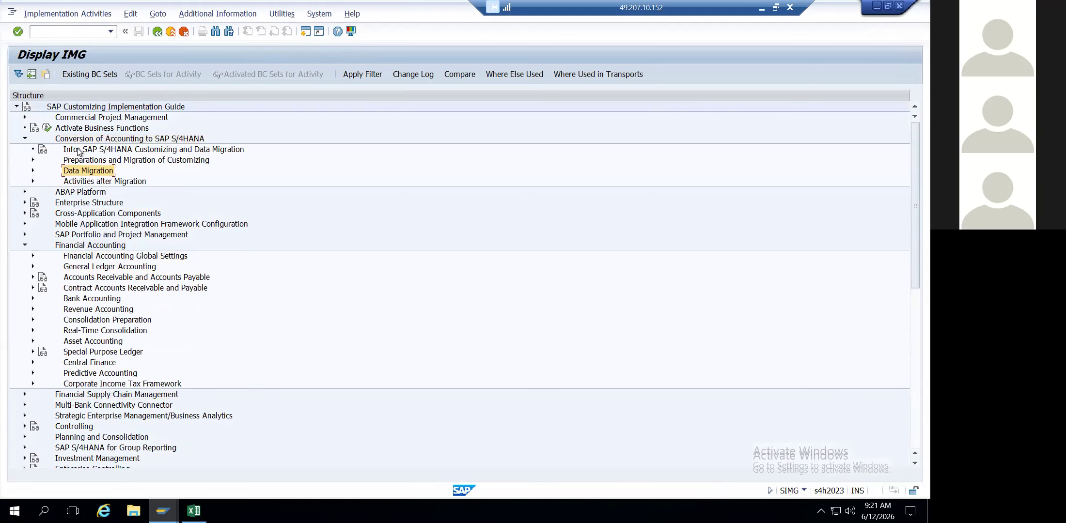
{"action": "key", "text": "Up"}
{"action": "key", "text": "Up"}
{"action": "key", "text": "Up"}
{"action": "key", "text": "Left"}
{"action": "key", "text": "Down"}
{"action": "key", "text": "Down"}
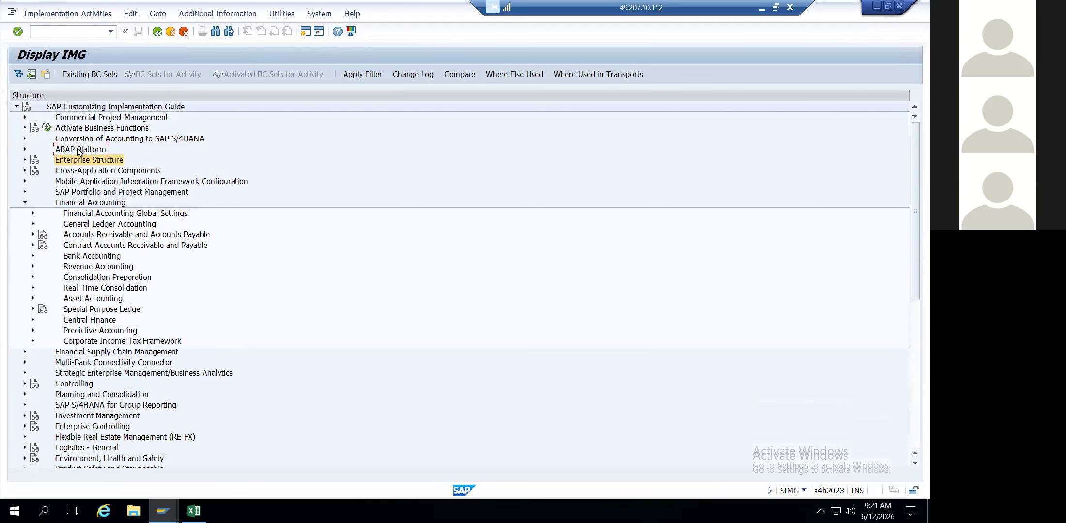
Expand Financial Accounting Global Settings in the IMG and examine the activities under it.
{"action": "key", "text": "Down"}
{"action": "key", "text": "Down"}
{"action": "key", "text": "Down"}
{"action": "key", "text": "Down"}
{"action": "key", "text": "Down"}
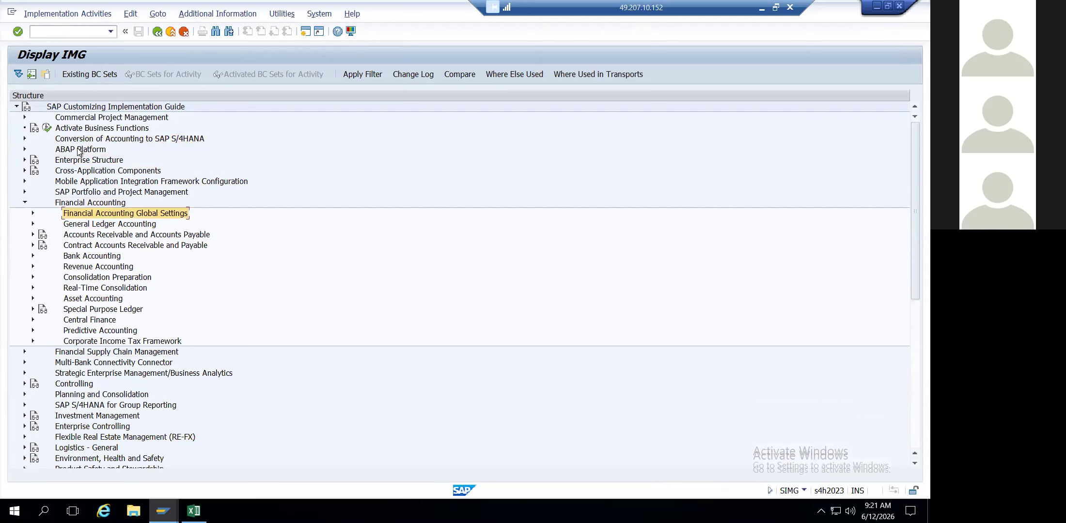
{"action": "key", "text": "Right"}
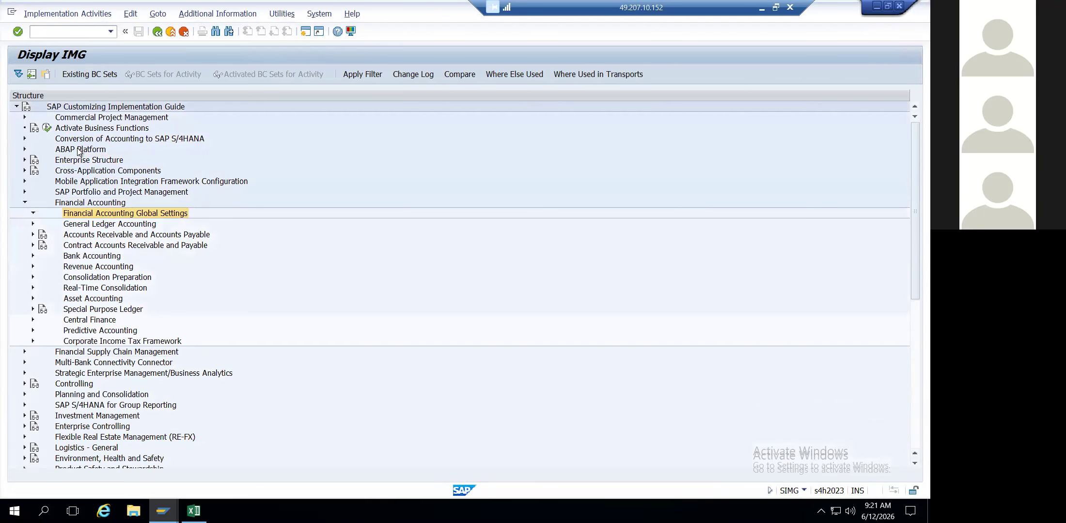
{"action": "key", "text": "Down"}
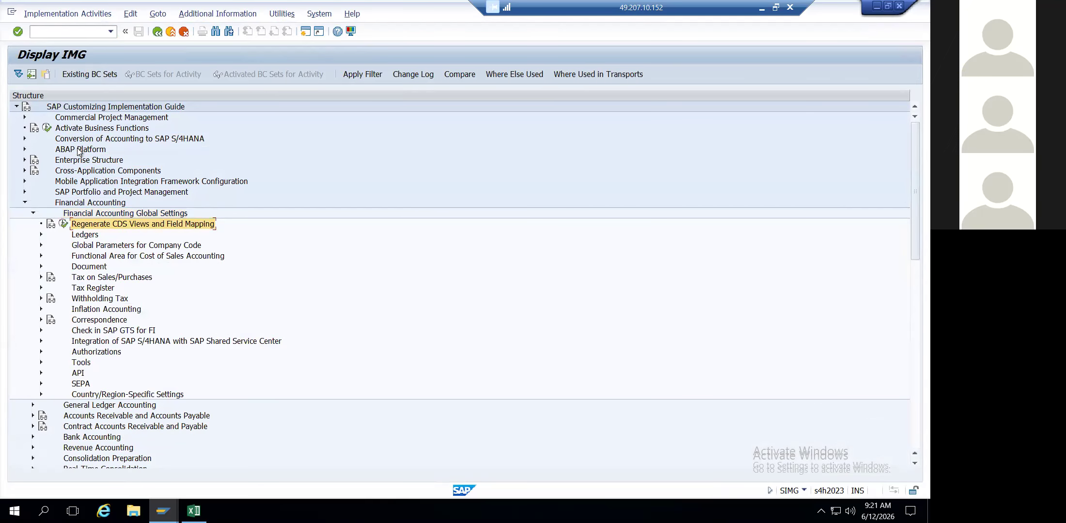
{"action": "key", "text": "Down"}
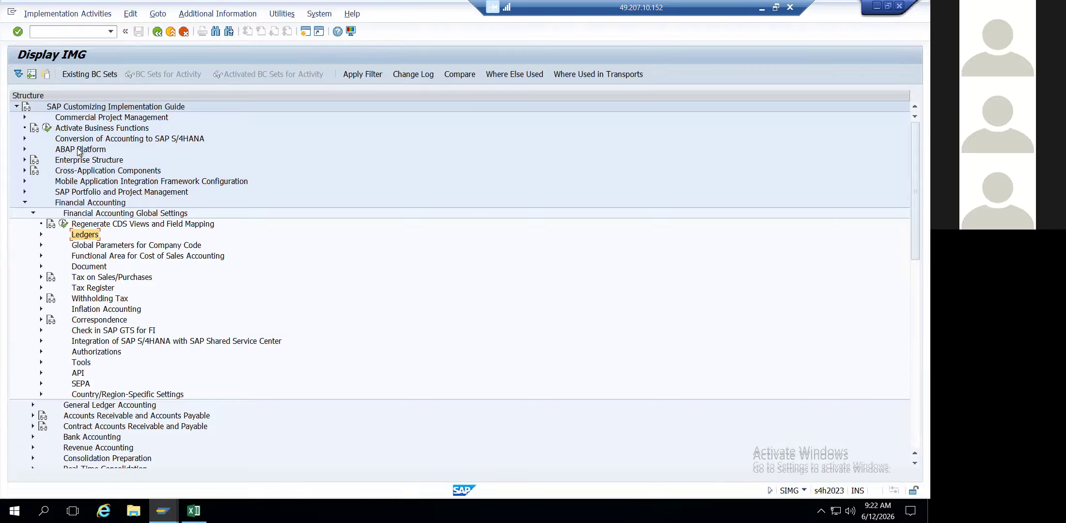
{"action": "key", "text": "Up"}
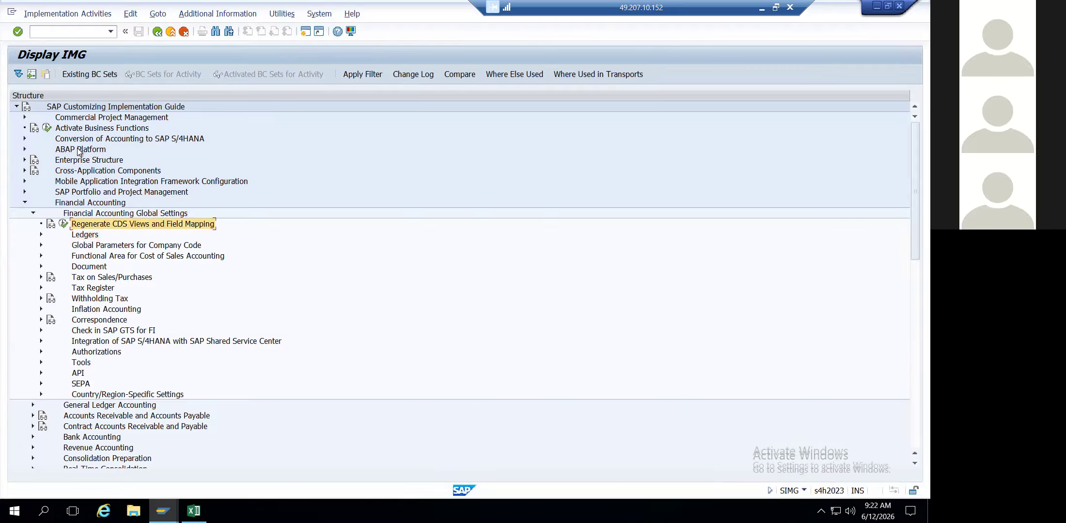
Look through the Document node of Financial Accounting Global Settings, then collapse the global settings.
{"action": "key", "text": "Down"}
{"action": "key", "text": "Down"}
{"action": "key", "text": "Down"}
{"action": "key", "text": "Down"}
{"action": "key", "text": "Right"}
{"action": "key", "text": "Down"}
{"action": "key", "text": "Down"}
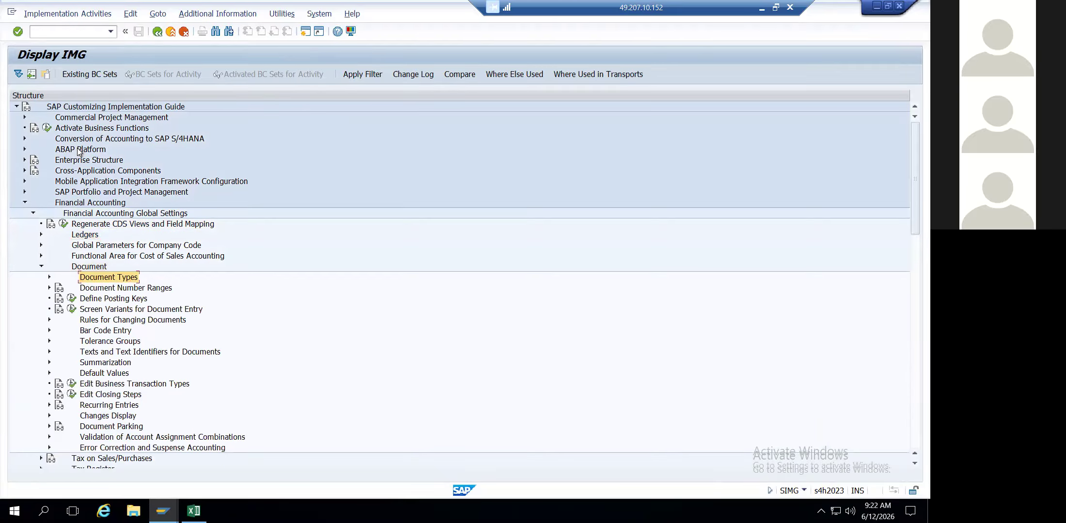
{"action": "key", "text": "Left"}
{"action": "key", "text": "Left"}
{"action": "key", "text": "Left"}
{"action": "key", "text": "Left"}
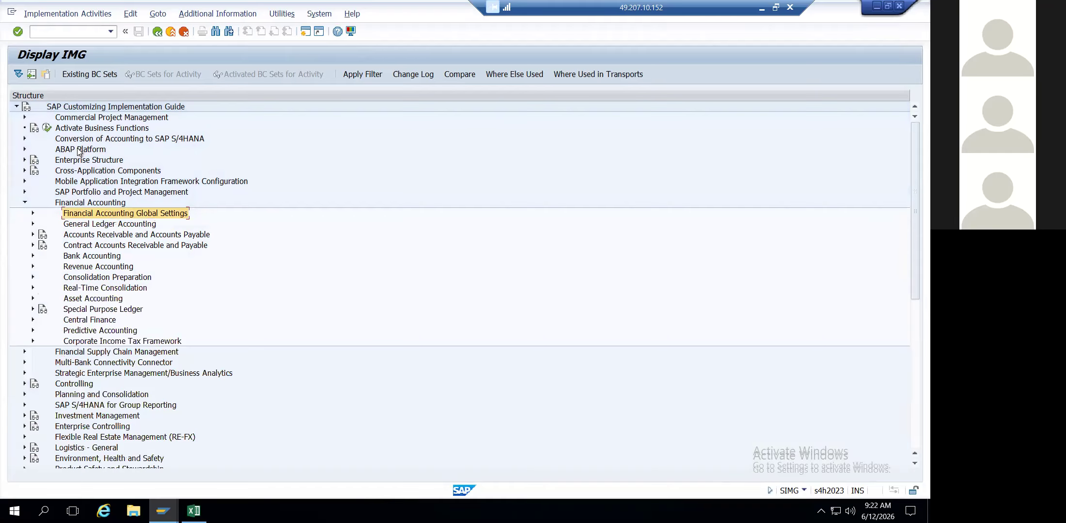
Pass over General Ledger Accounting and expand Accounts Receivable and Accounts Payable to reach Supplier Accounts.
{"action": "key", "text": "Down"}
{"action": "key", "text": "Right"}
{"action": "key", "text": "Left"}
{"action": "key", "text": "Down"}
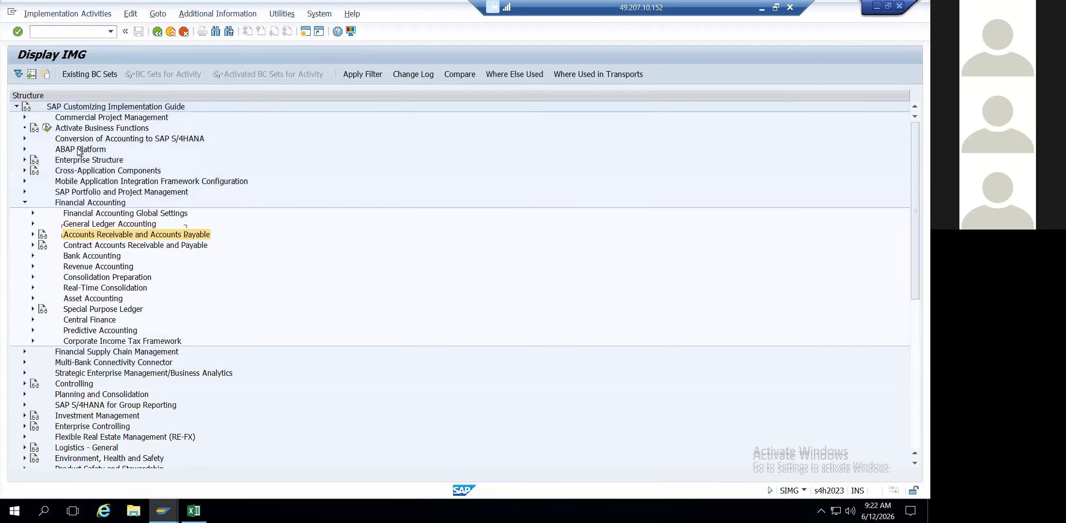
{"action": "key", "text": "Right"}
{"action": "key", "text": "Down"}
{"action": "key", "text": "Down"}
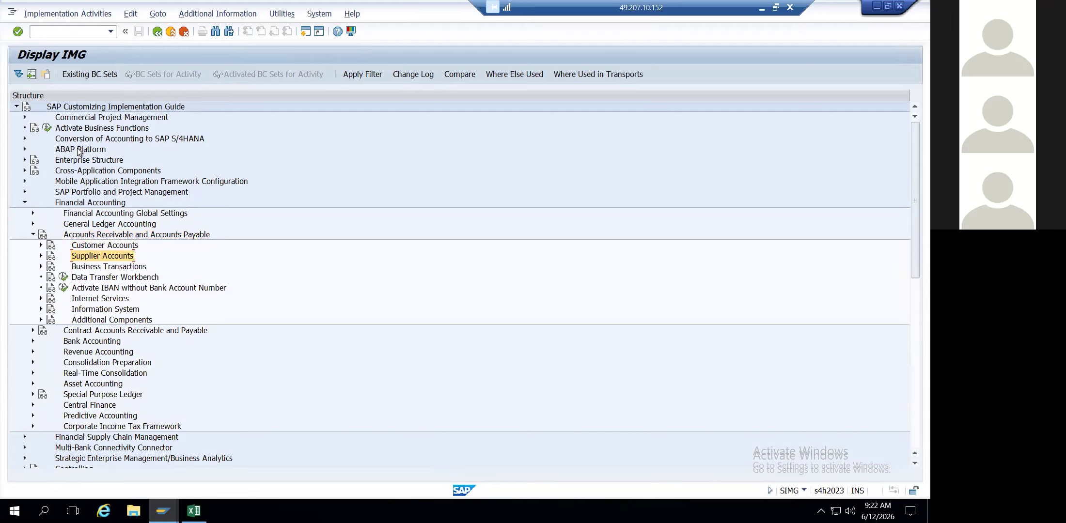
Expand Supplier Accounts down through Line Items and Display Line Items to Define Additional Fields for Line Item Display.
{"action": "key", "text": "Right"}
{"action": "key", "text": "Down"}
{"action": "key", "text": "Down"}
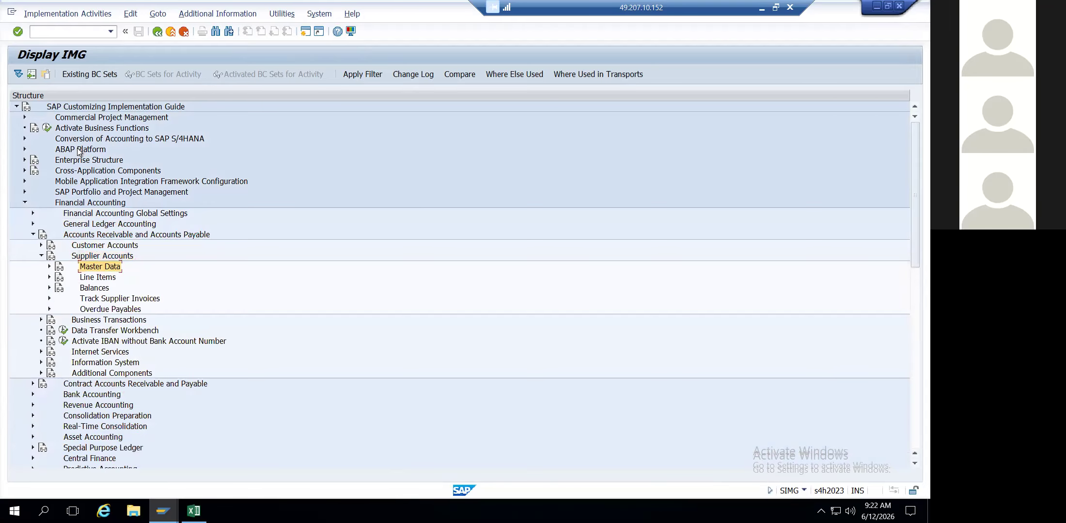
{"action": "key", "text": "Right"}
{"action": "key", "text": "Down"}
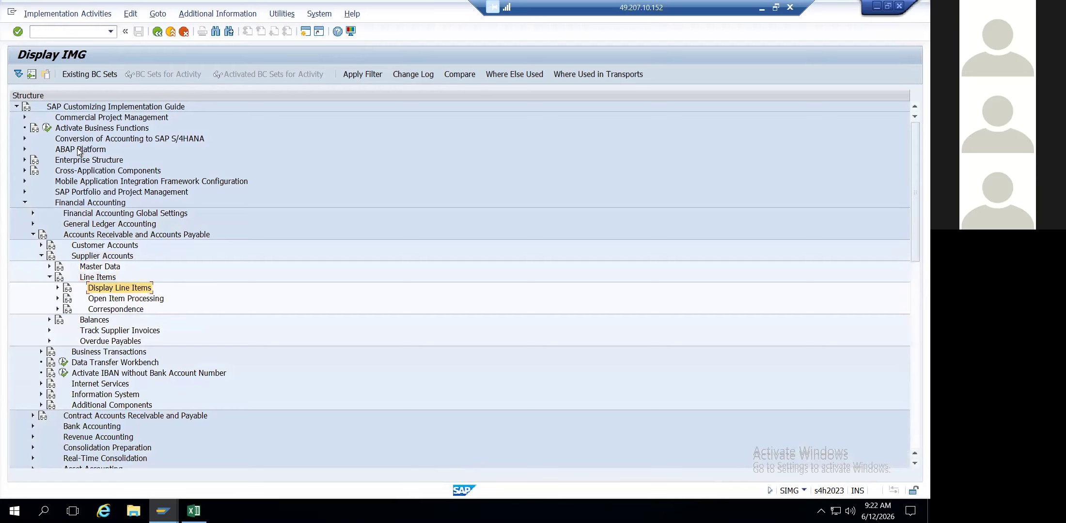
{"action": "key", "text": "Right"}
{"action": "key", "text": "Down"}
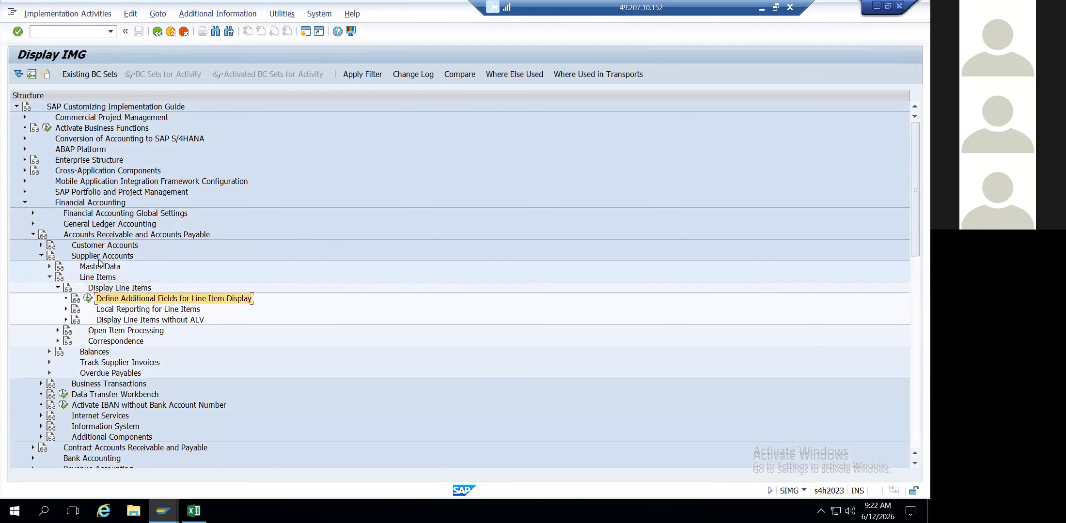
Open Define Additional Fields for Line Item Display twice to view its table of special fields, returning to the IMG each time.
{"action": "left_click", "coordinate": [88, 298]}
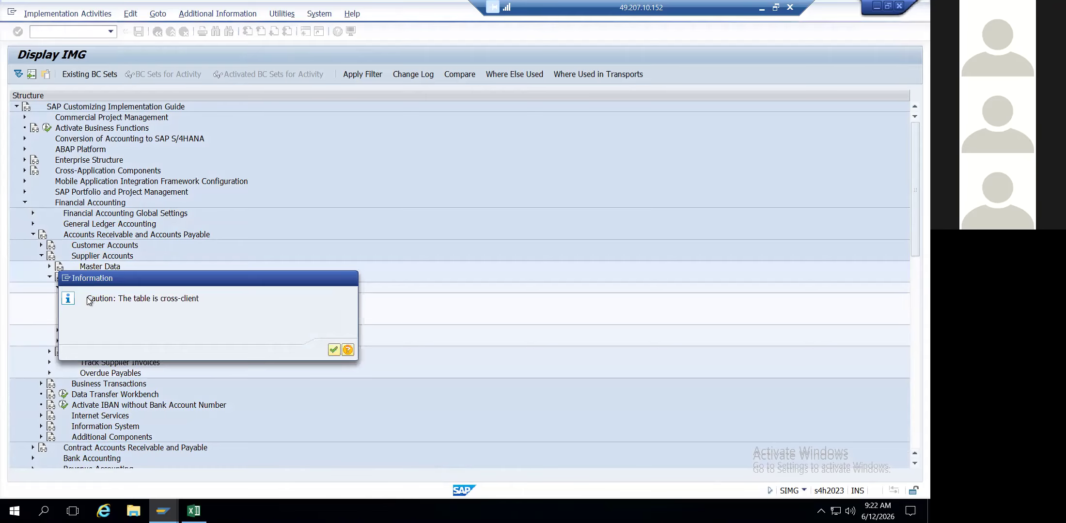
{"action": "key", "text": "Return"}
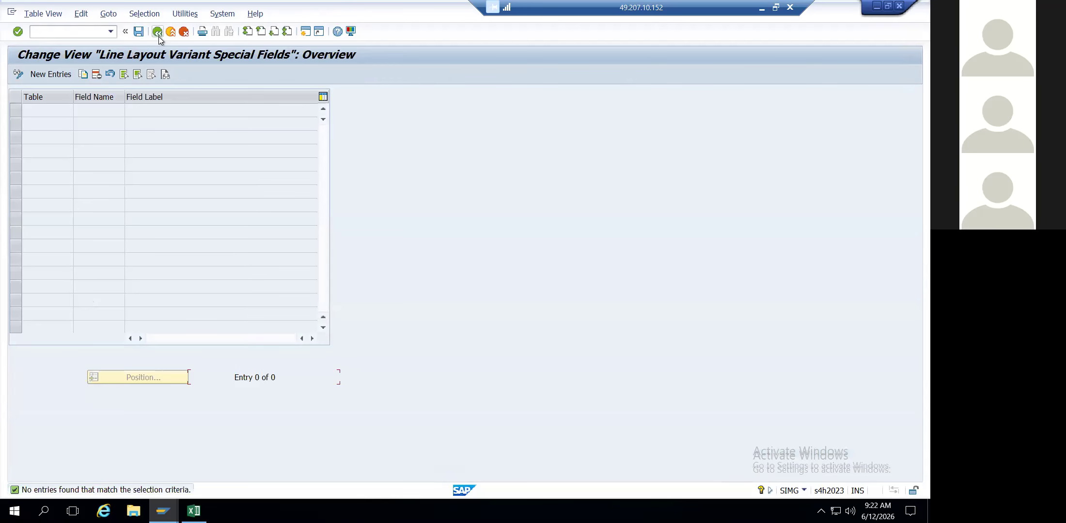
{"action": "left_click", "coordinate": [158, 32]}
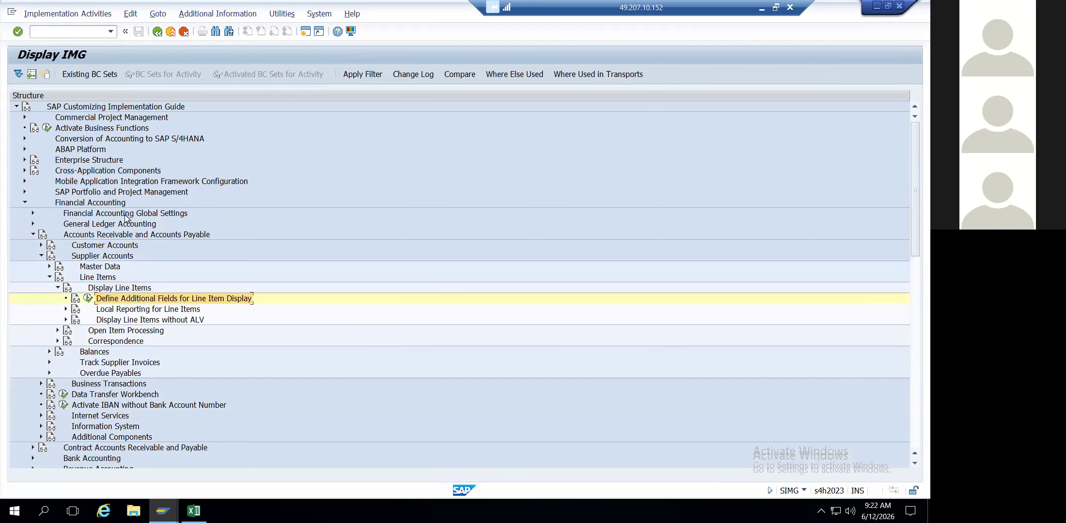
{"action": "left_click", "coordinate": [88, 299]}
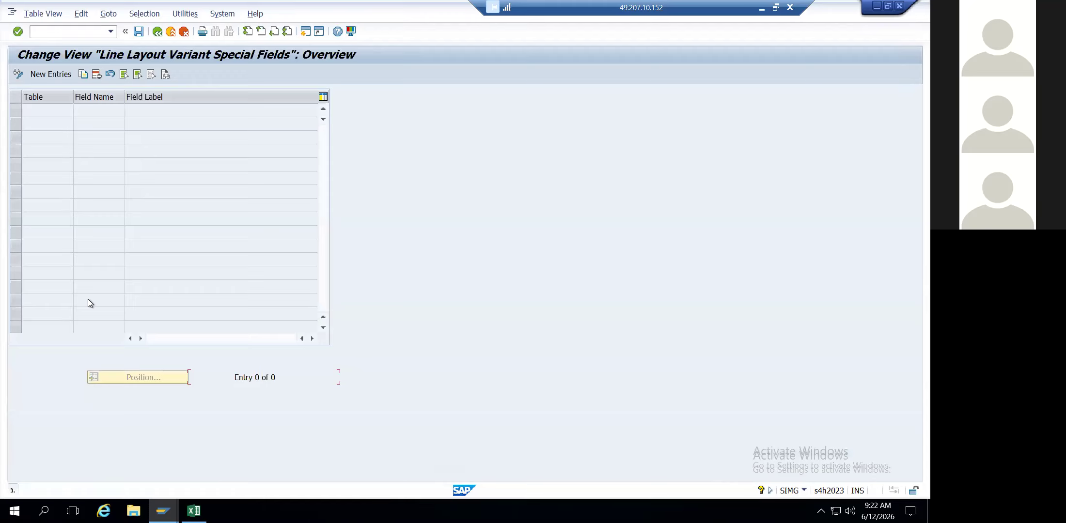
{"action": "left_click", "coordinate": [157, 32]}
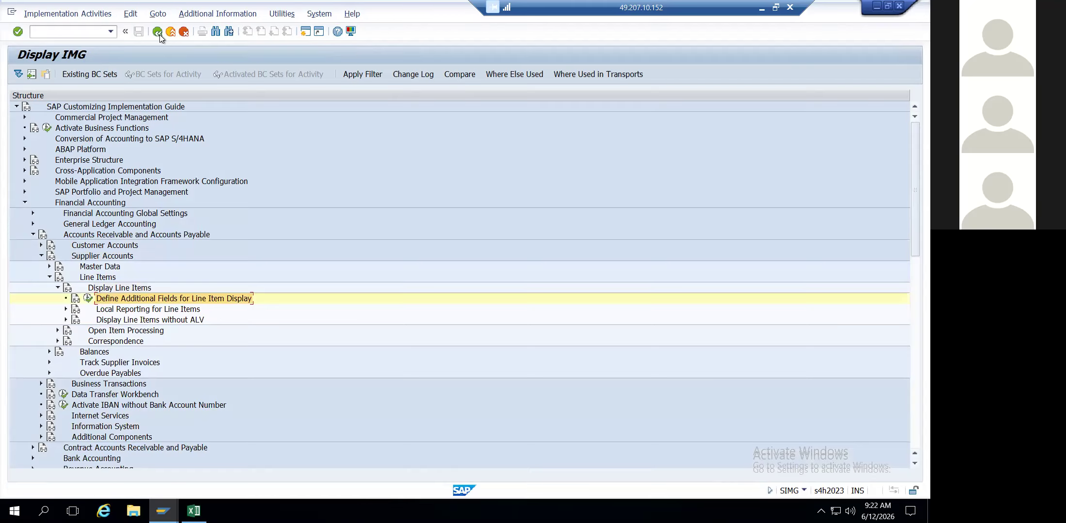
Leave the IMG, reopen the SAP reference structure, and expand Financial Accounting.
{"action": "left_click", "coordinate": [158, 33]}
{"action": "left_click", "coordinate": [67, 78]}
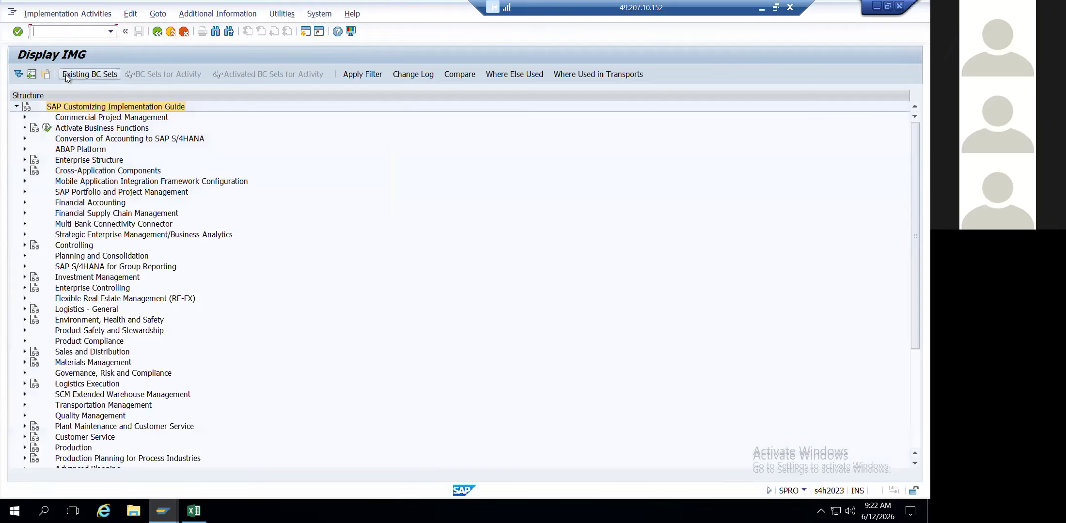
{"action": "left_click", "coordinate": [111, 143]}
{"action": "key", "text": "Down"}
{"action": "key", "text": "Down"}
{"action": "key", "text": "Down"}
{"action": "key", "text": "Down"}
{"action": "key", "text": "Down"}
{"action": "key", "text": "Down"}
{"action": "key", "text": "Down"}
{"action": "key", "text": "Down"}
{"action": "key", "text": "Down"}
{"action": "key", "text": "Down"}
{"action": "key", "text": "Down"}
{"action": "key", "text": "Down"}
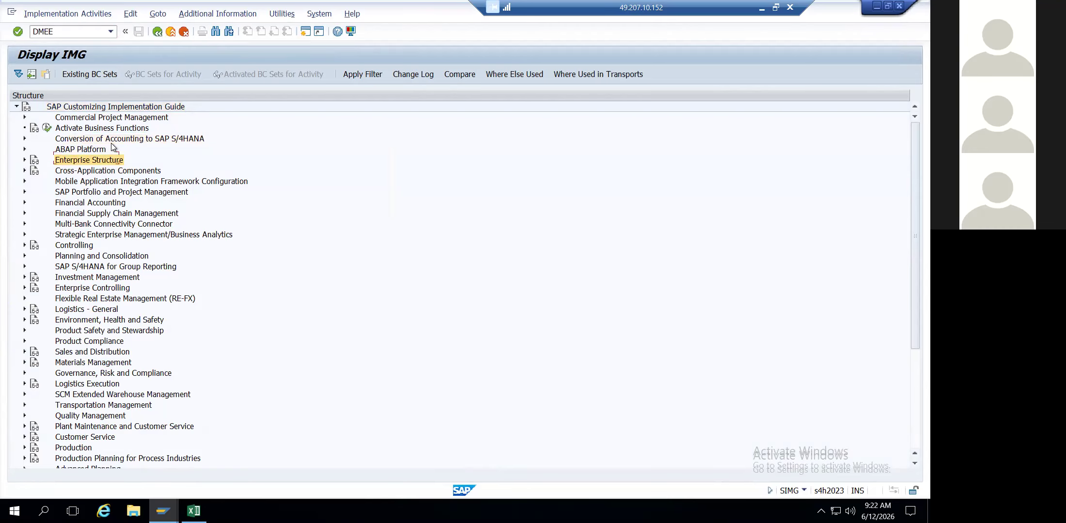
{"action": "key", "text": "Down"}
{"action": "key", "text": "Down"}
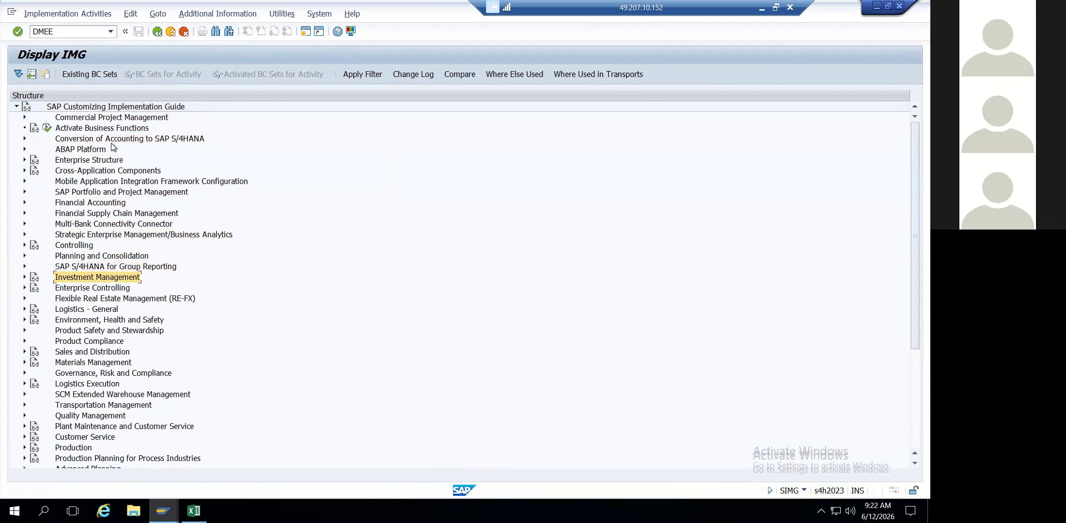
{"action": "key", "text": "Up"}
{"action": "key", "text": "Up"}
{"action": "key", "text": "Up"}
{"action": "key", "text": "Up"}
{"action": "key", "text": "Up"}
{"action": "key", "text": "Up"}
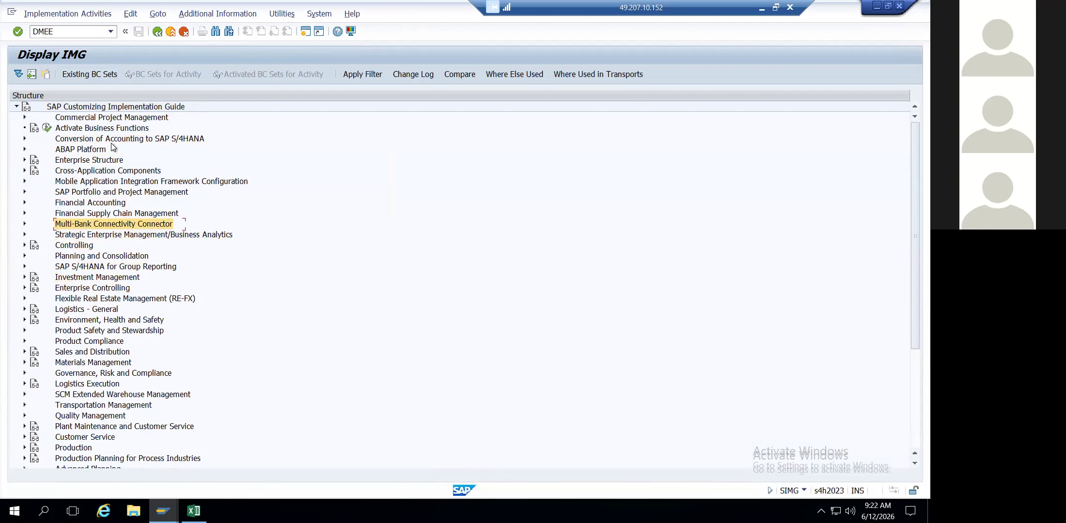
{"action": "key", "text": "Up"}
{"action": "key", "text": "Up"}
{"action": "key", "text": "Right"}
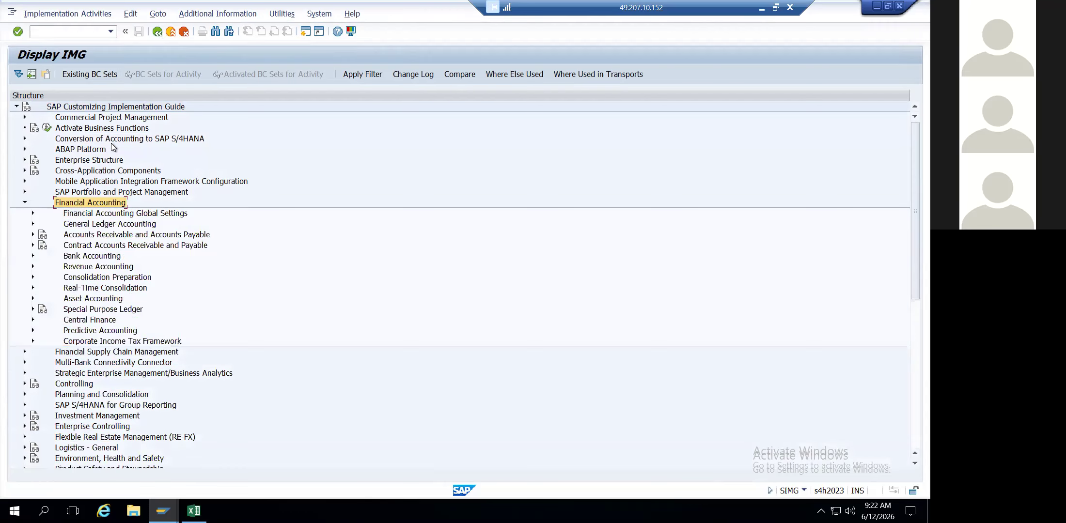
Expand Accounts Receivable and Accounts Payable, including its Supplier Accounts node.
{"action": "key", "text": "Down"}
{"action": "key", "text": "Down"}
{"action": "key", "text": "Down"}
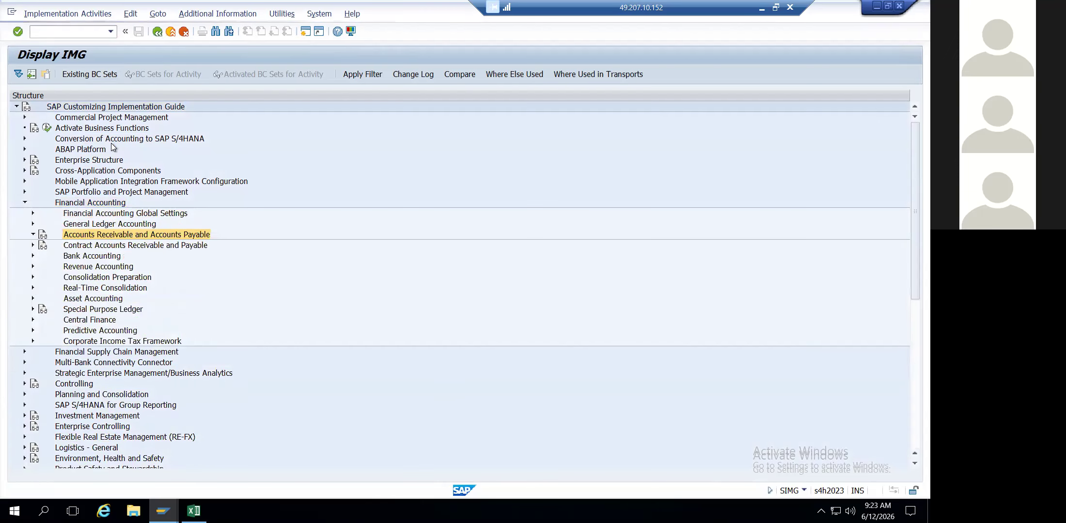
{"action": "key", "text": "Right"}
{"action": "key", "text": "Down"}
{"action": "key", "text": "Down"}
{"action": "key", "text": "Right"}
{"action": "key", "text": "Down"}
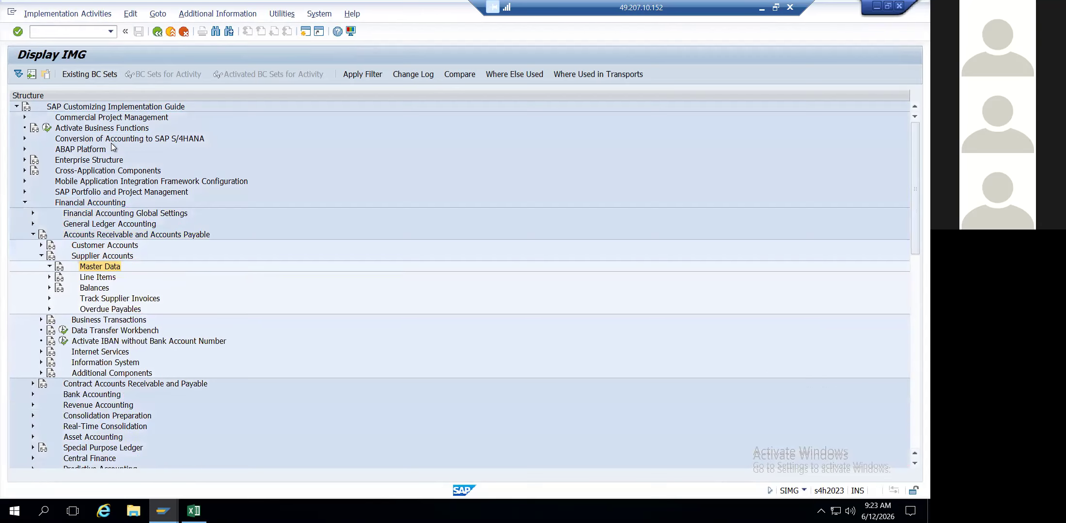
Under Supplier Accounts, expand Line Items and Display Line Items to reach Define Additional Fields for Line Item Display.
{"action": "key", "text": "Right"}
{"action": "key", "text": "Left"}
{"action": "key", "text": "Down"}
{"action": "key", "text": "Right"}
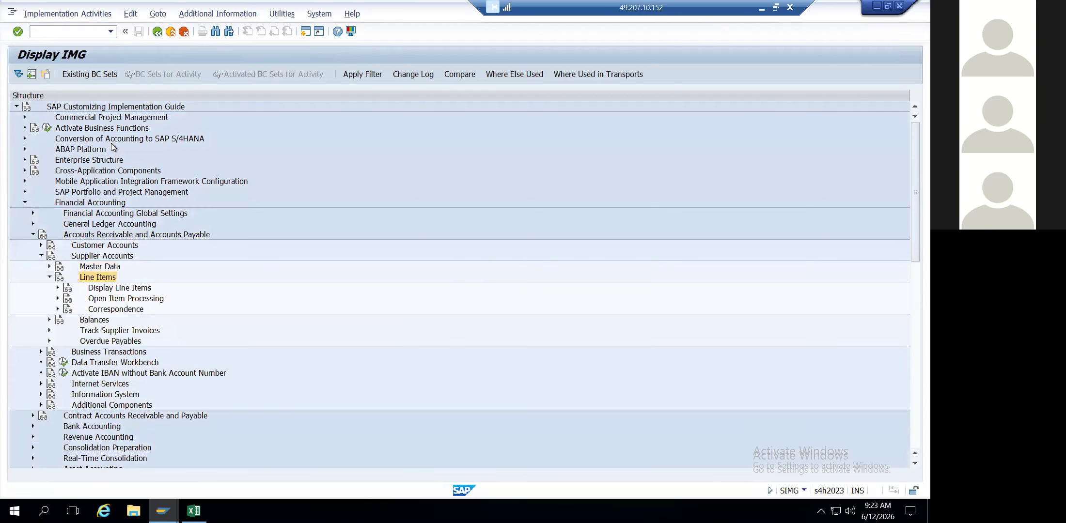
{"action": "key", "text": "Down"}
{"action": "key", "text": "Right"}
{"action": "key", "text": "Down"}
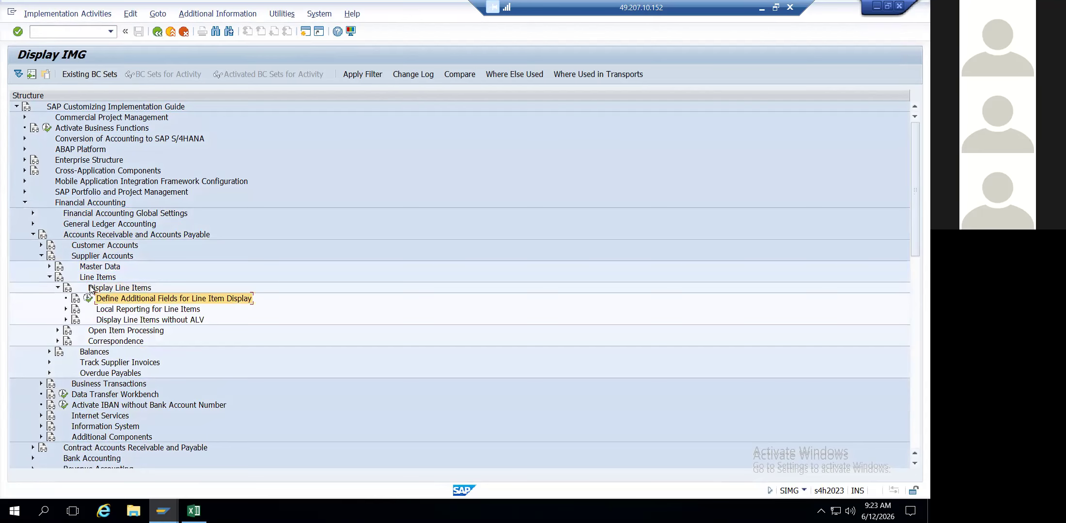
Open Define Additional Fields for Line Item Display, reading the help on the cross-client caution before accepting it.
{"action": "left_click", "coordinate": [88, 298]}
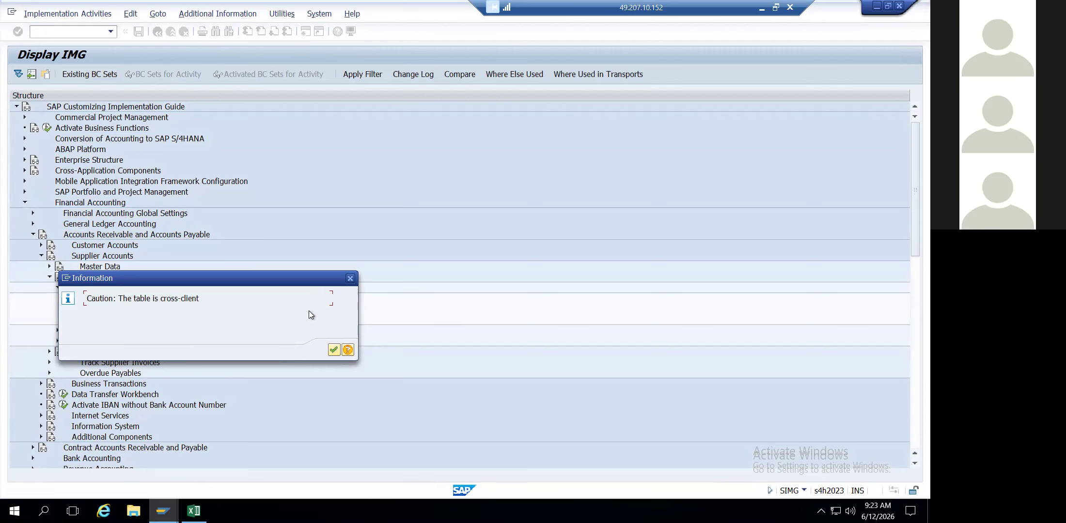
{"action": "left_click", "coordinate": [348, 350]}
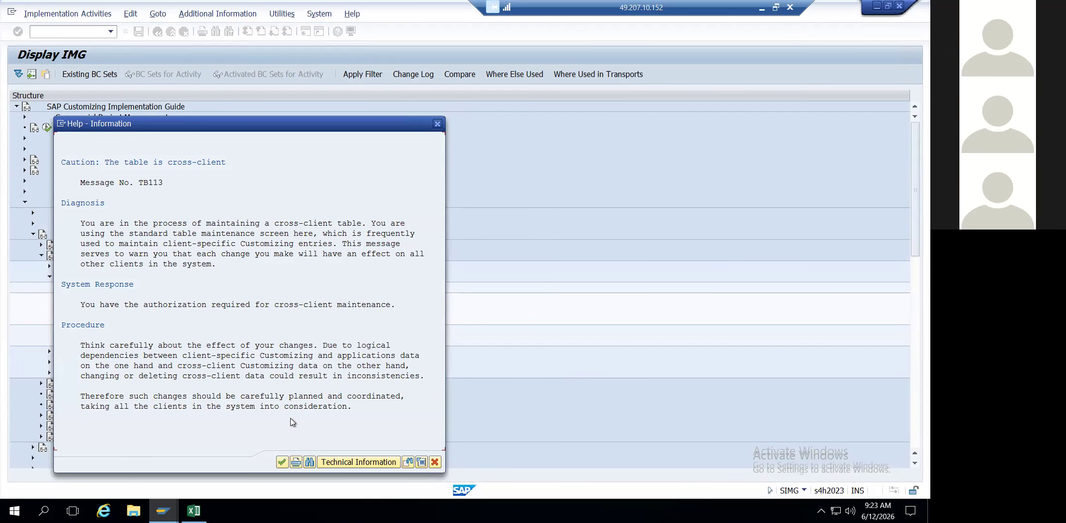
{"action": "left_click", "coordinate": [282, 464]}
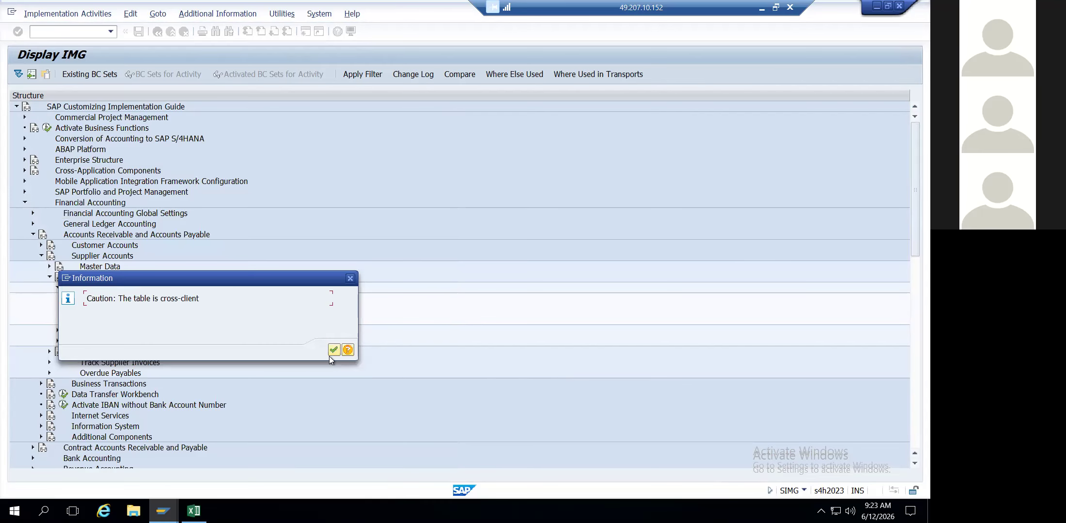
{"action": "left_click", "coordinate": [331, 351]}
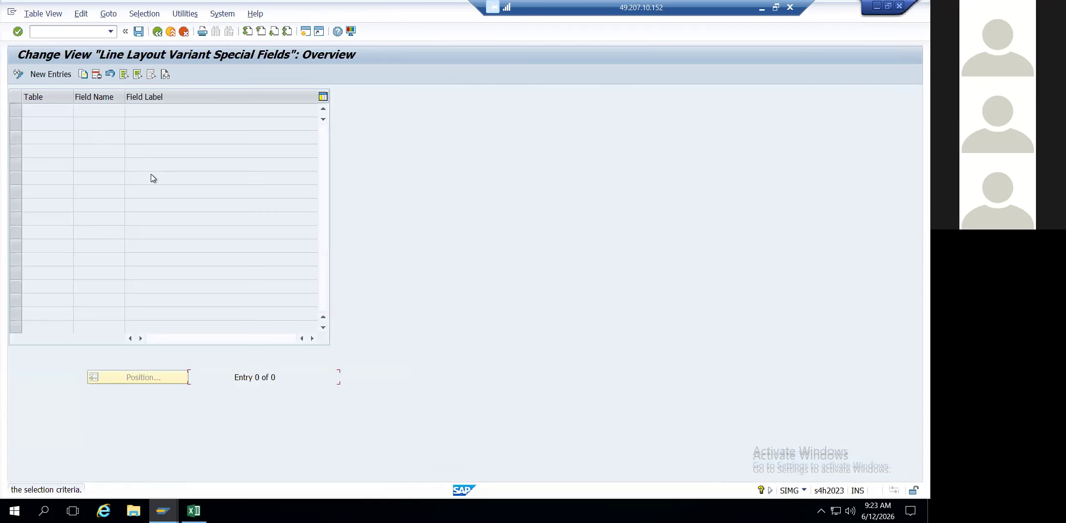
Try to add a new special fields entry with table BSEG and field name ABALAD.
{"action": "left_click", "coordinate": [56, 75]}
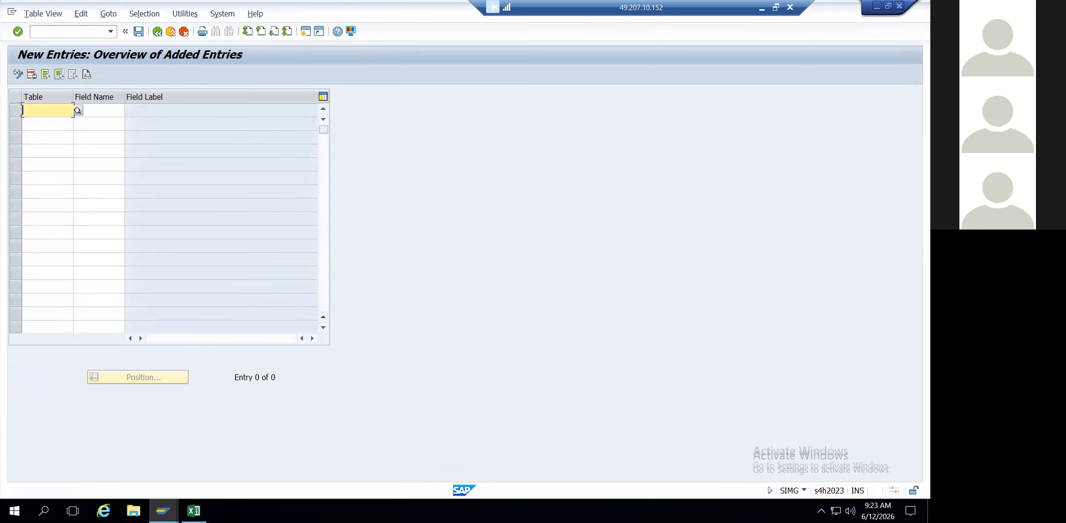
{"action": "type", "text": "BSEG"}
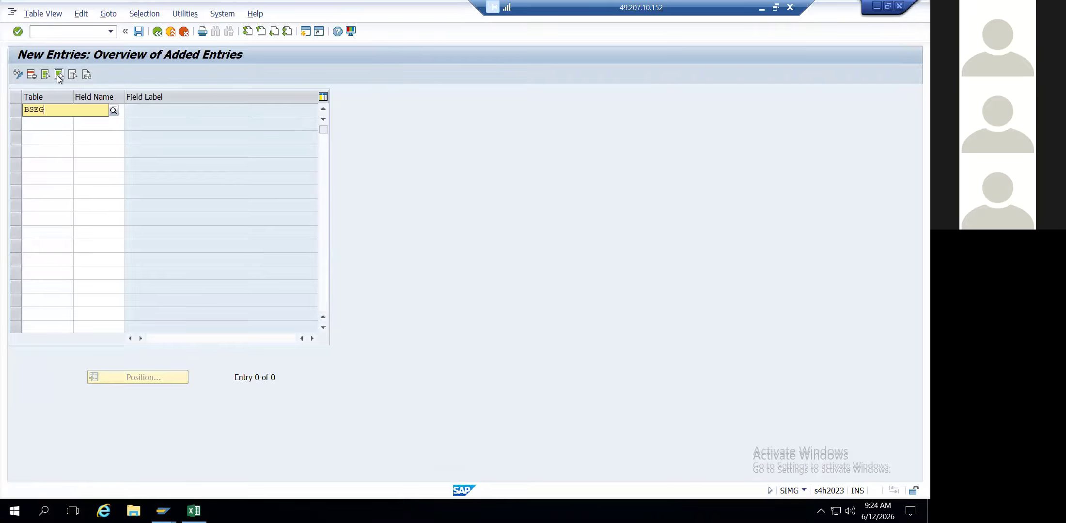
{"action": "key", "text": "Tab"}
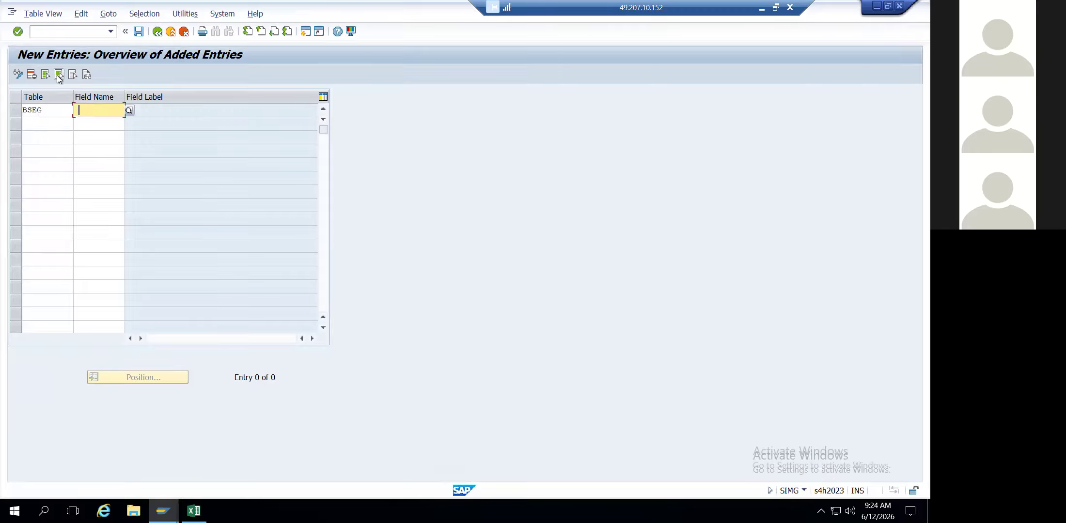
{"action": "type", "text": "ABALA"}
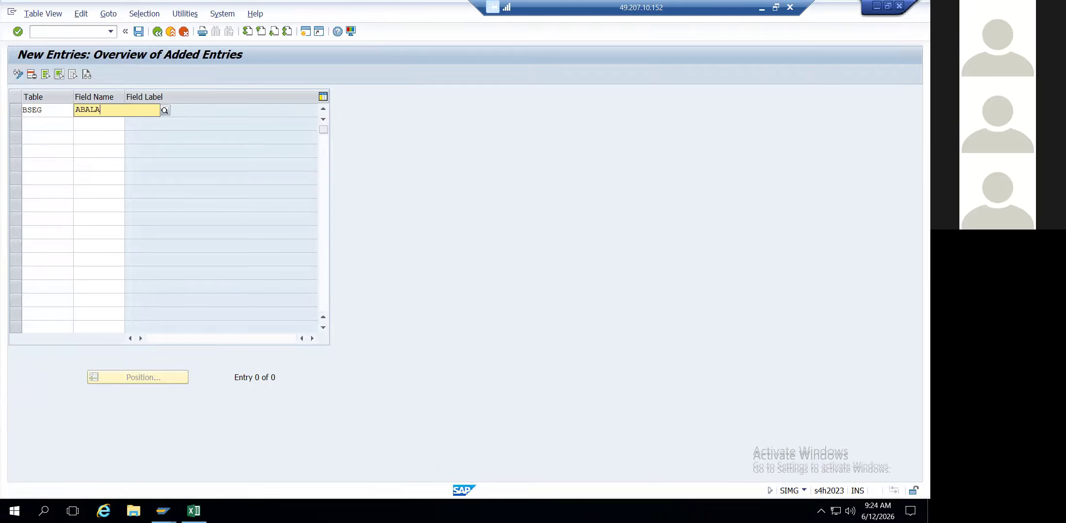
{"action": "type", "text": "D"}
{"action": "key", "text": "Return"}
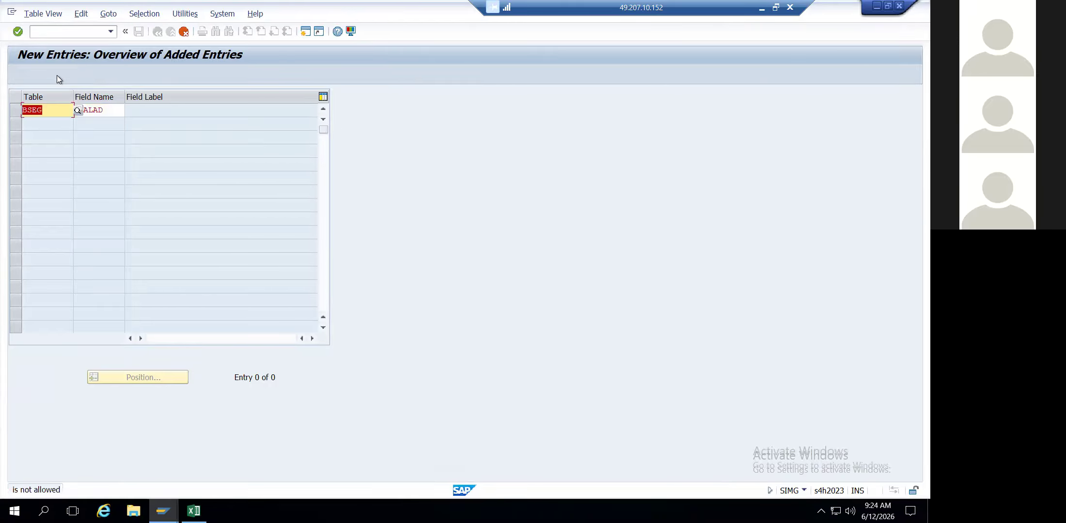
Clear the field name of the BSEG entry.
{"action": "key", "text": "BackSpace"}
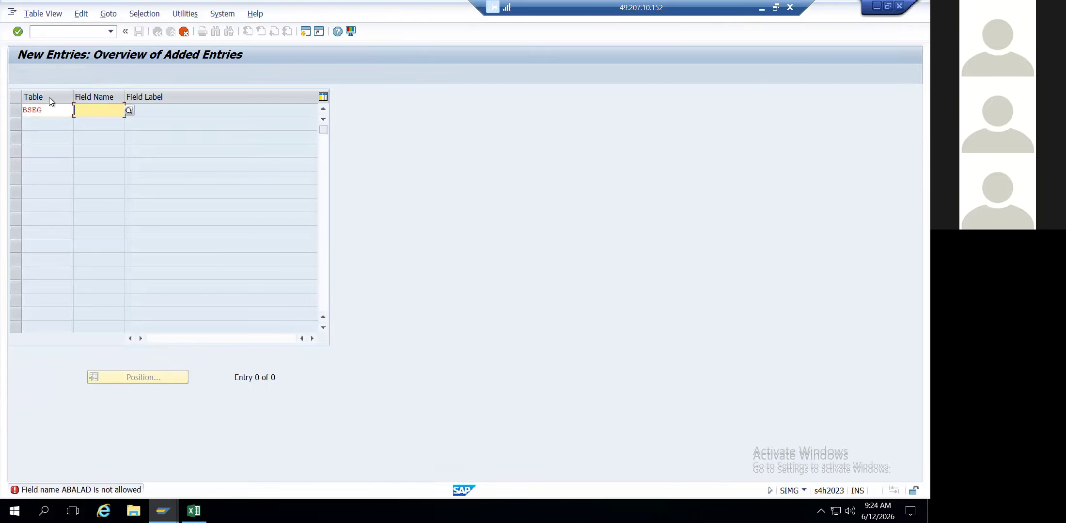
{"action": "left_click", "coordinate": [49, 109]}
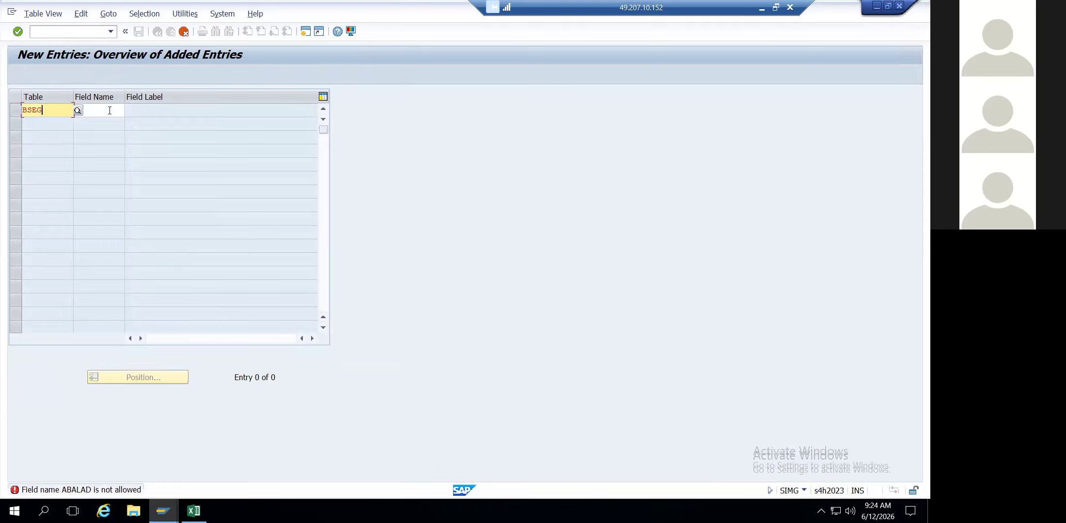
{"action": "left_click", "coordinate": [109, 110]}
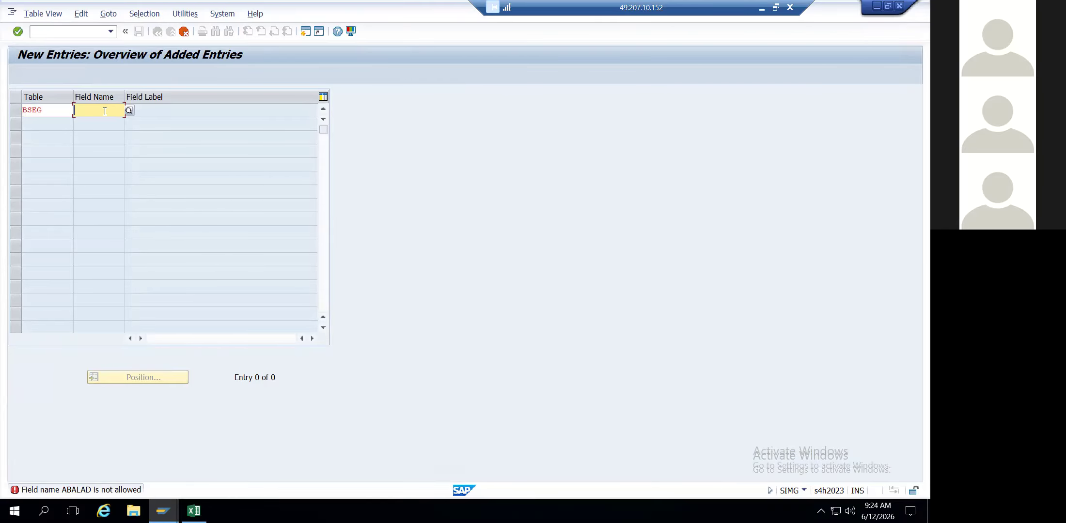
Open the vendor line item display transaction FBL1N in a new session.
{"action": "left_click", "coordinate": [307, 34]}
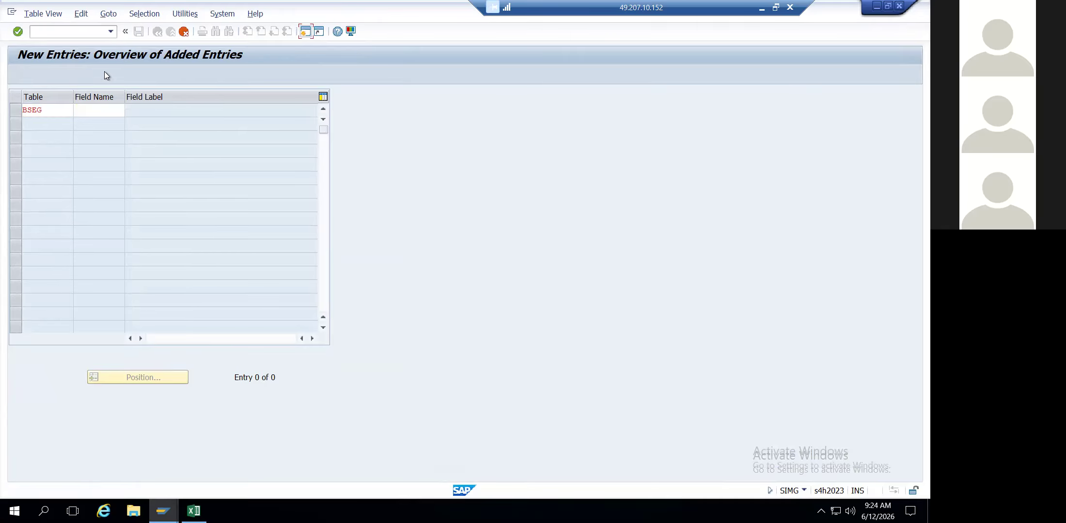
{"action": "type", "text": "FBL1n"}
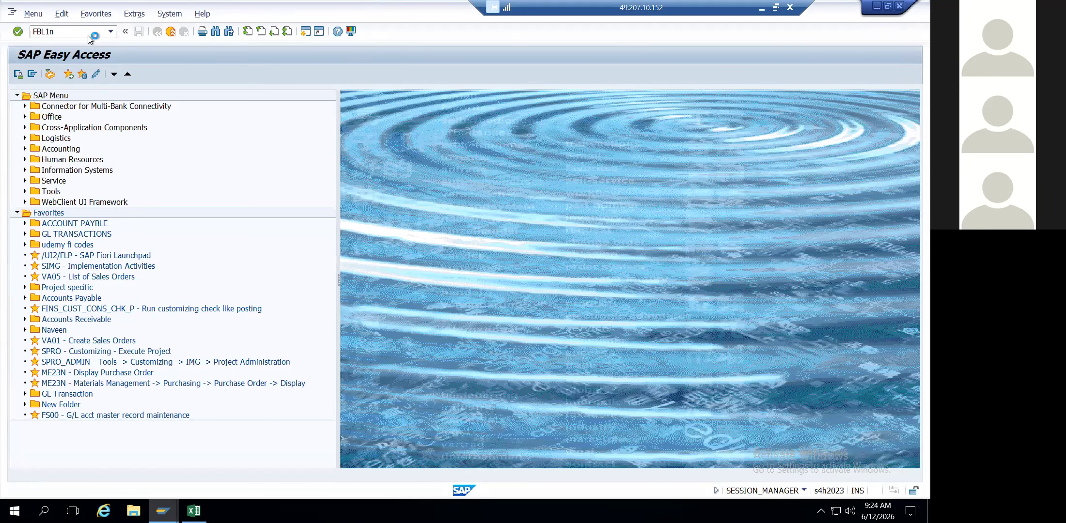
{"action": "key", "text": "Return"}
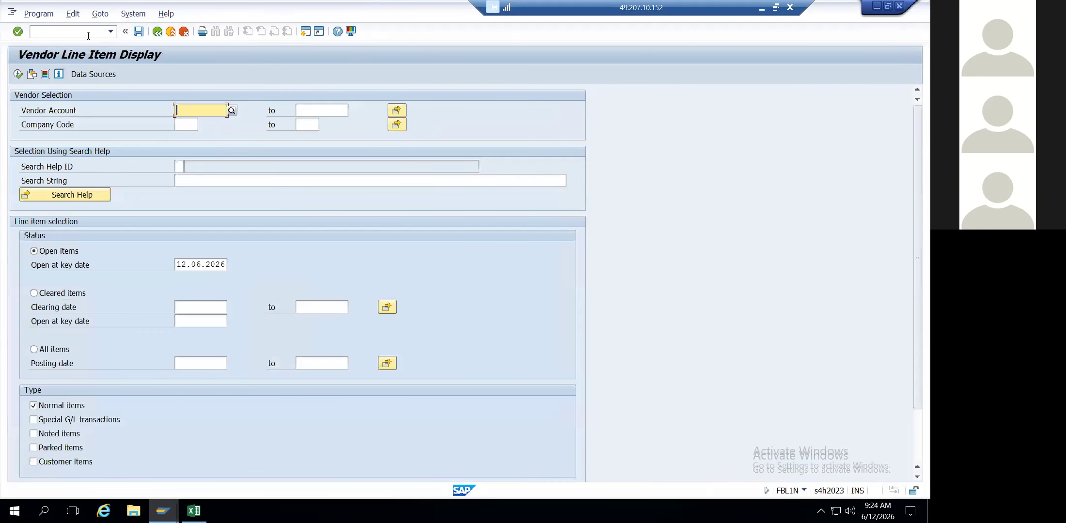
Try company code 001 in the vendor selection.
{"action": "left_click", "coordinate": [191, 125]}
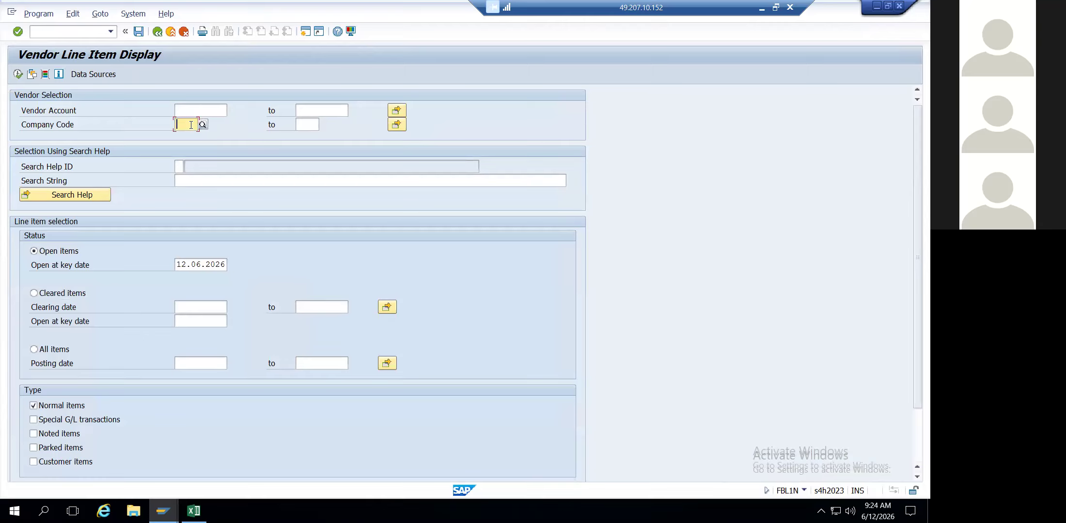
{"action": "type", "text": "001"}
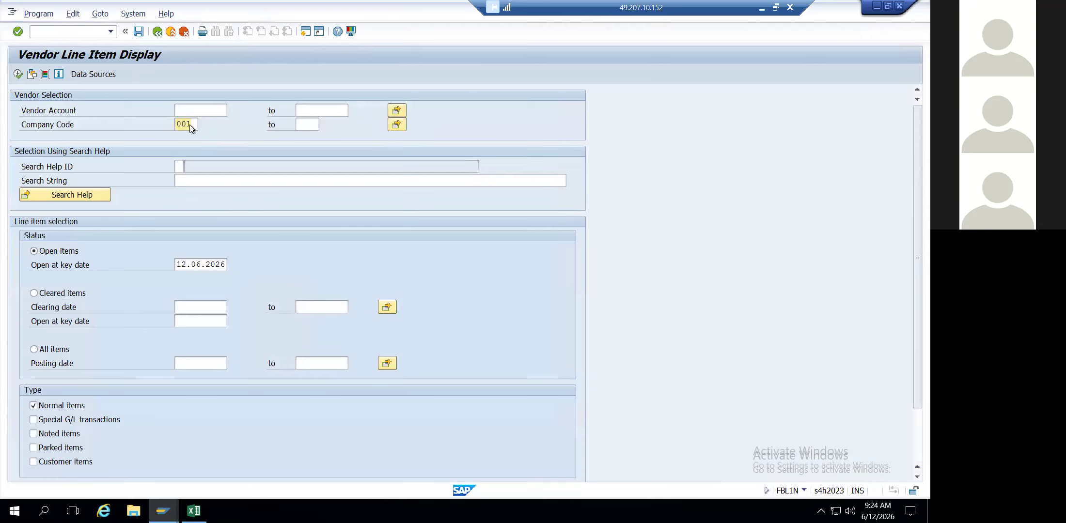
{"action": "key", "text": "Return"}
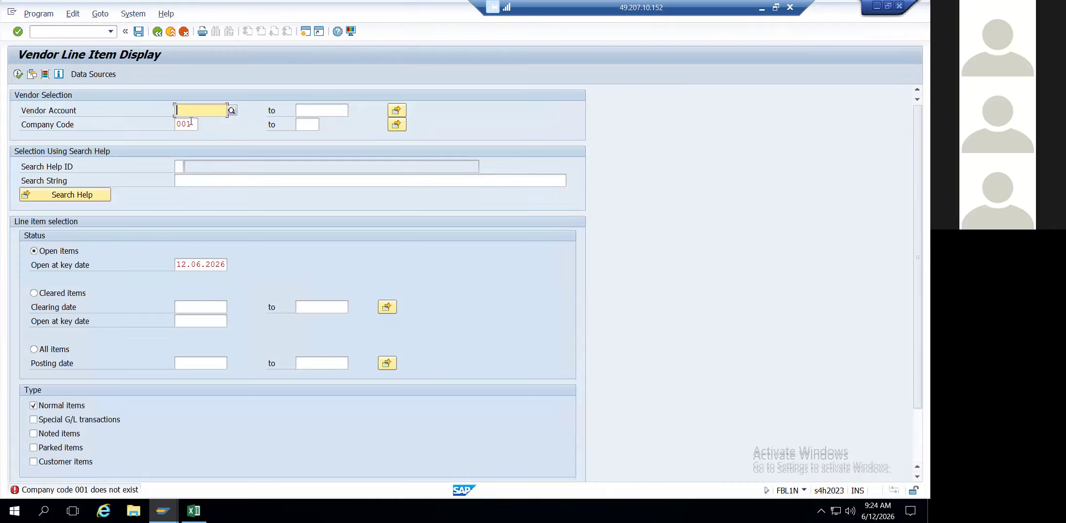
Set the company code to 0010, switch the status to All items, and execute the vendor line item report.
{"action": "left_click", "coordinate": [192, 124]}
{"action": "type", "text": "0"}
{"action": "key", "text": "Return"}
{"action": "left_click", "coordinate": [18, 74]}
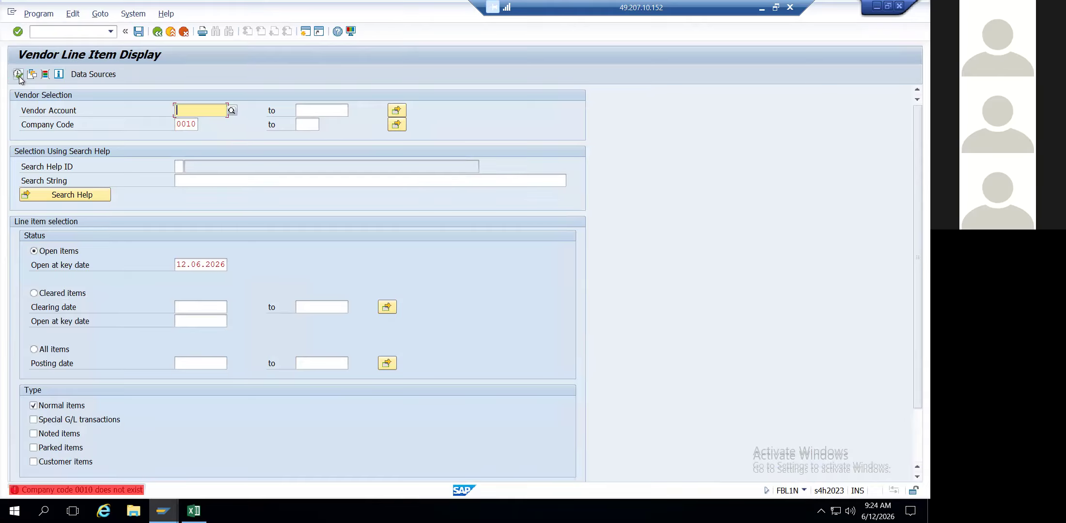
{"action": "left_click", "coordinate": [35, 350]}
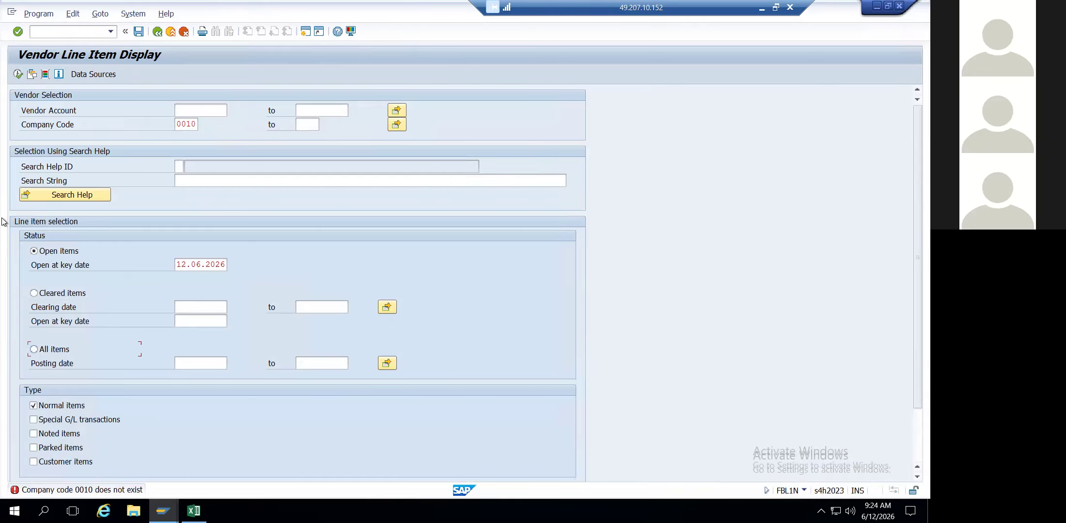
{"action": "left_click", "coordinate": [18, 74]}
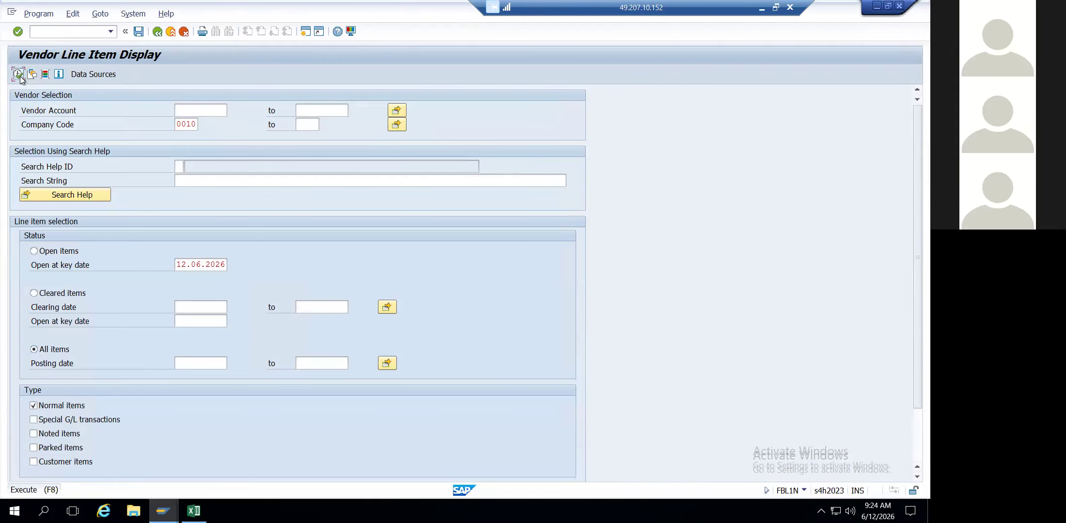
Set the company code to 0001 and execute the vendor line item report.
{"action": "left_click", "coordinate": [203, 266]}
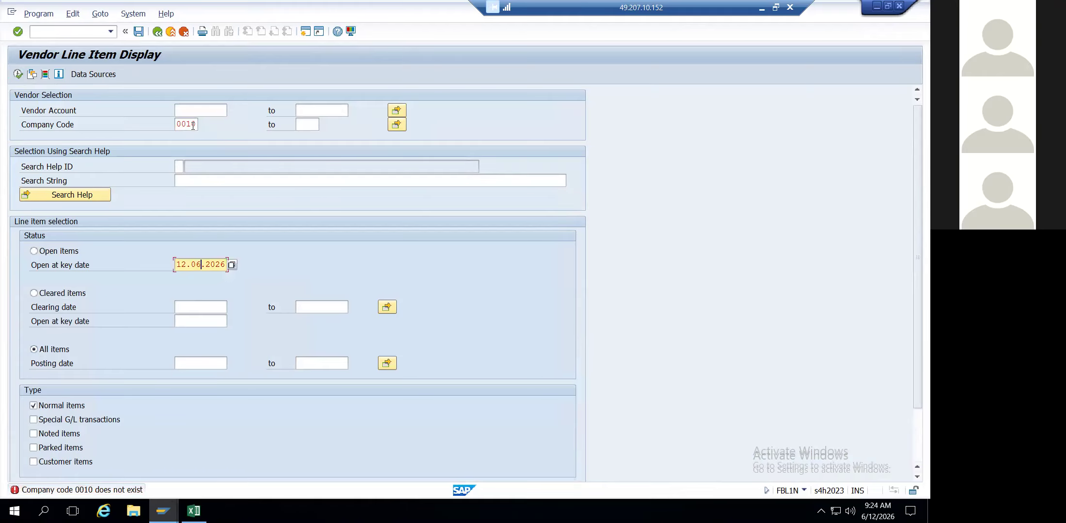
{"action": "left_click", "coordinate": [192, 124]}
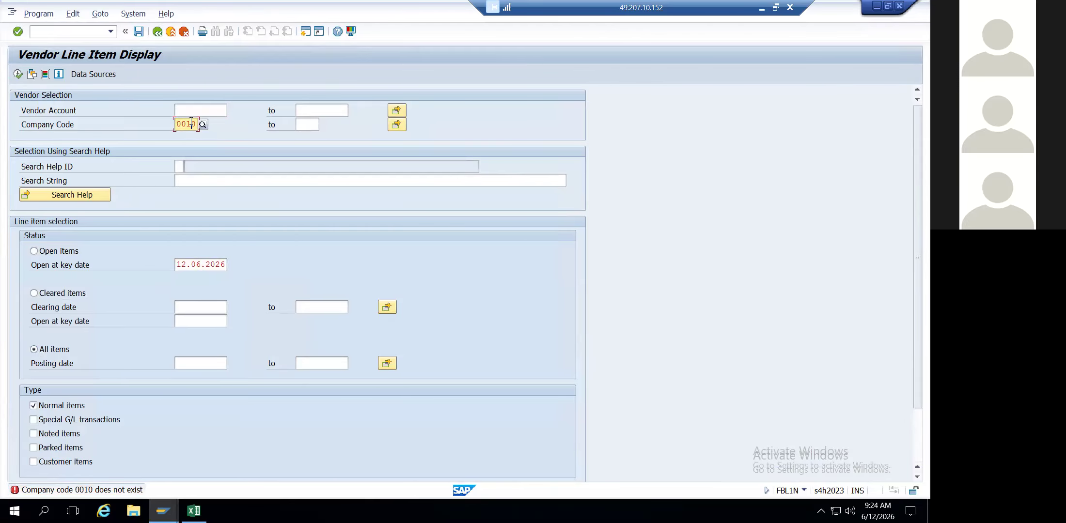
{"action": "double_click", "coordinate": [191, 123]}
{"action": "key", "text": "BackSpace"}
{"action": "type", "text": "0001"}
{"action": "key", "text": "F8"}
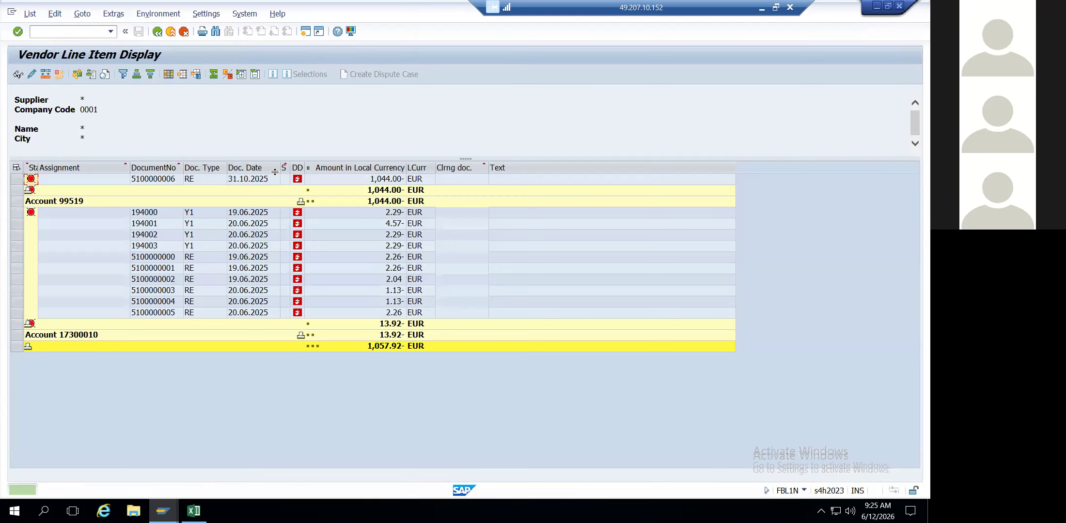
Examine the column set available in the vendor line item layout for the added special fields, leaving the layout as is.
{"action": "left_click", "coordinate": [169, 75]}
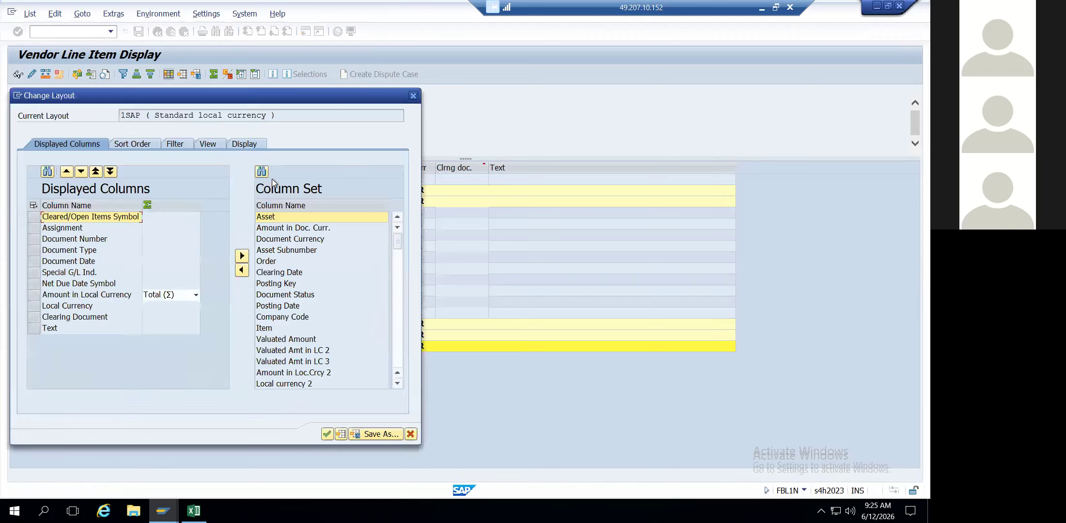
{"action": "left_click", "coordinate": [298, 255]}
{"action": "scroll", "coordinate": [298, 258], "scroll_direction": "down", "scroll_amount": 3}
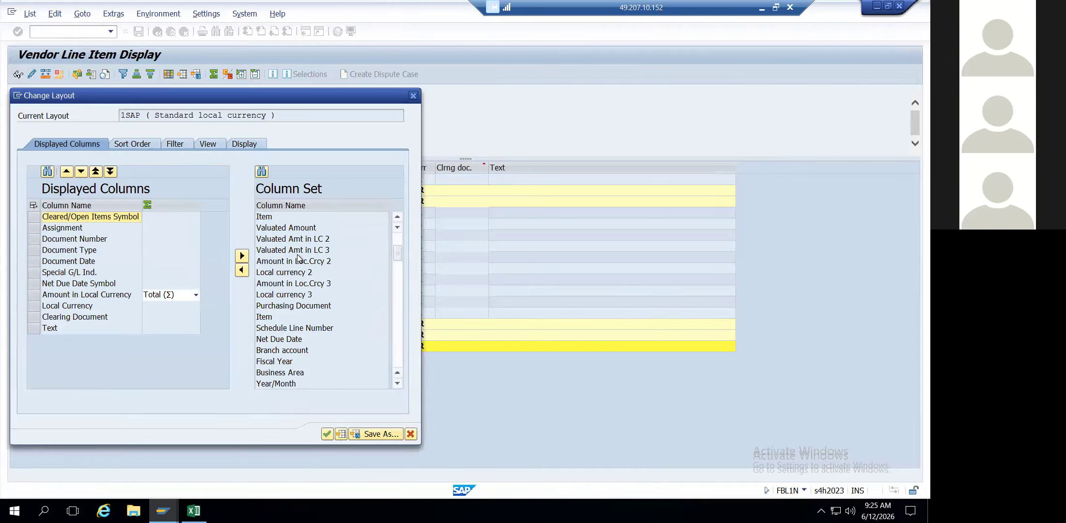
{"action": "scroll", "coordinate": [298, 258], "scroll_direction": "down", "scroll_amount": 10}
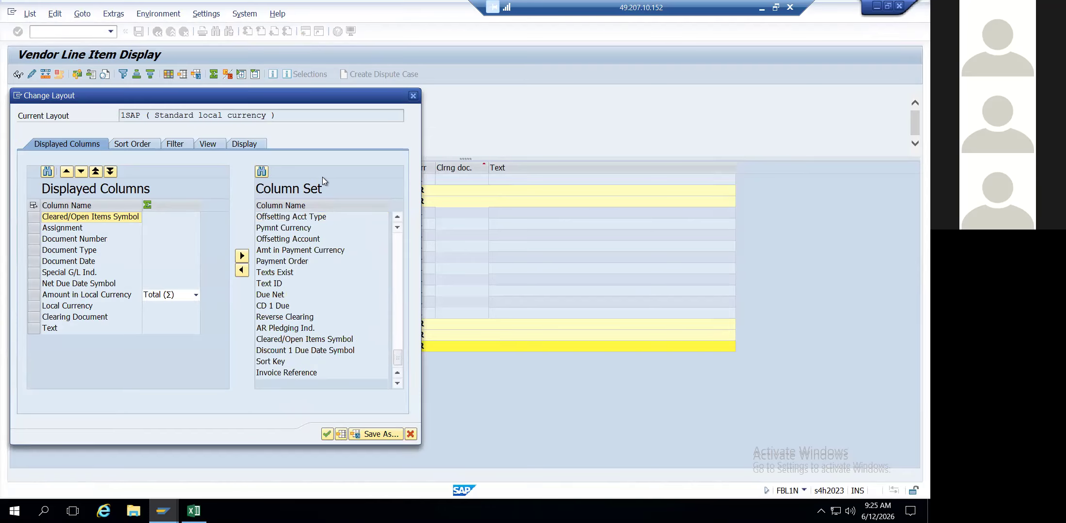
{"action": "left_click", "coordinate": [324, 285]}
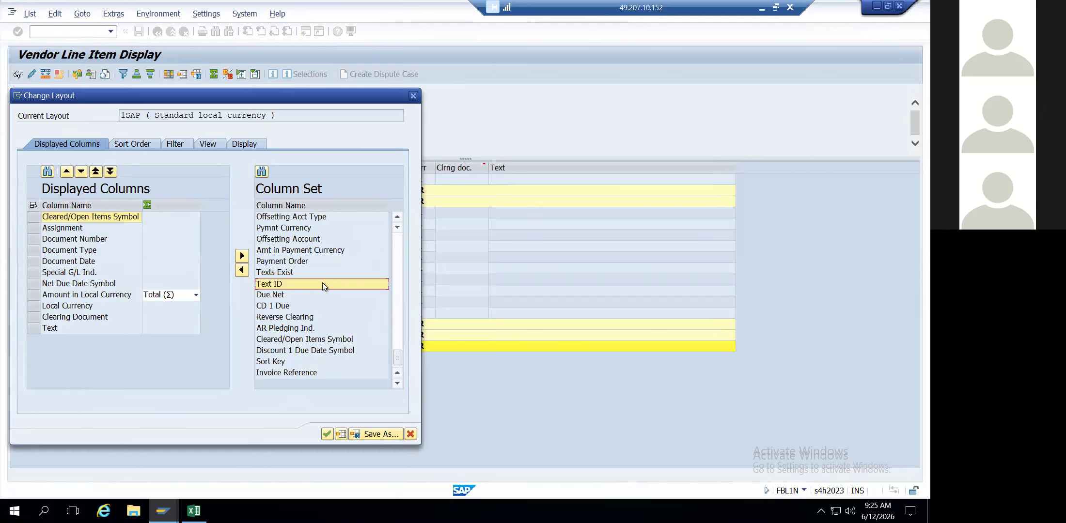
{"action": "scroll", "coordinate": [311, 294], "scroll_direction": "up", "scroll_amount": 15}
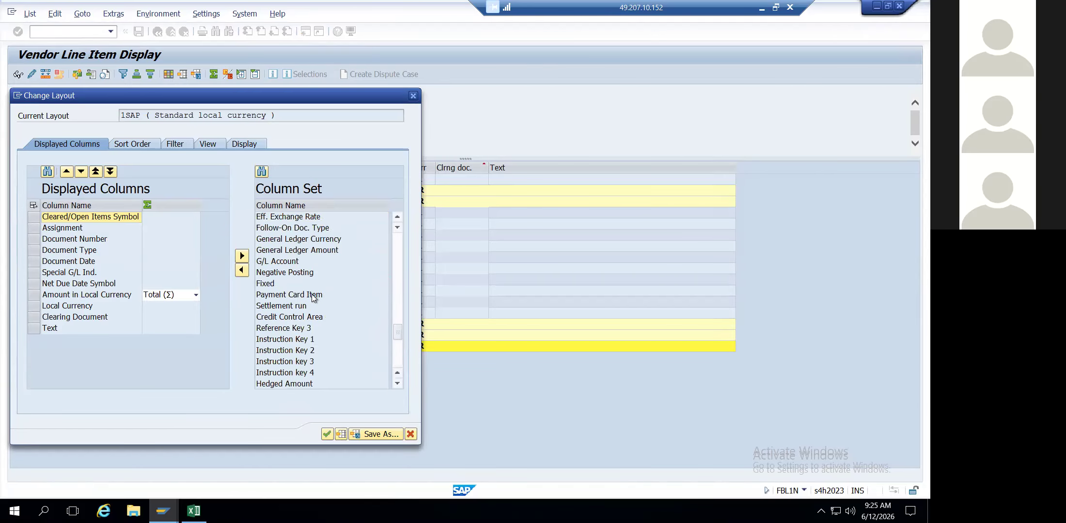
{"action": "scroll", "coordinate": [312, 294], "scroll_direction": "down", "scroll_amount": 10}
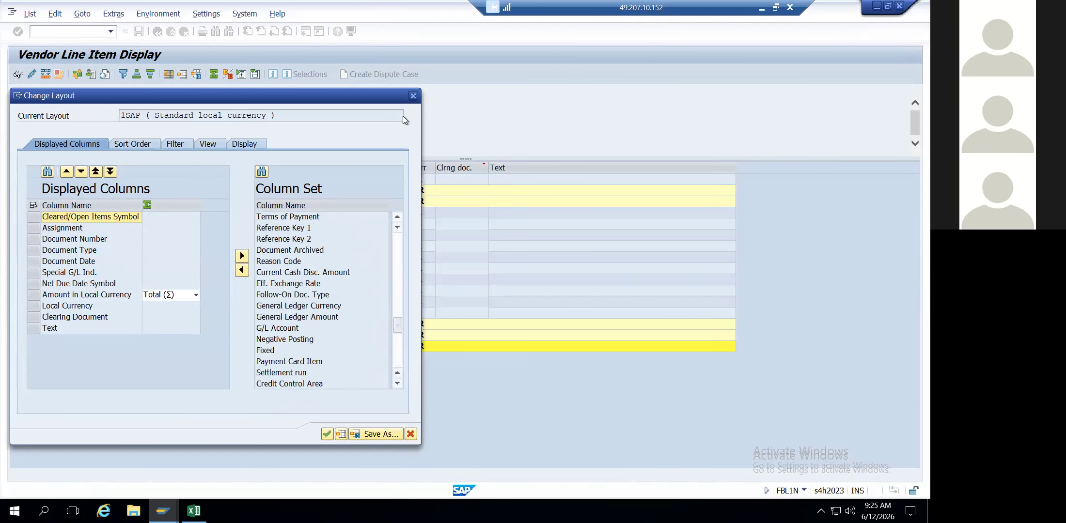
{"action": "scroll", "coordinate": [414, 102], "scroll_direction": "down", "scroll_amount": 1}
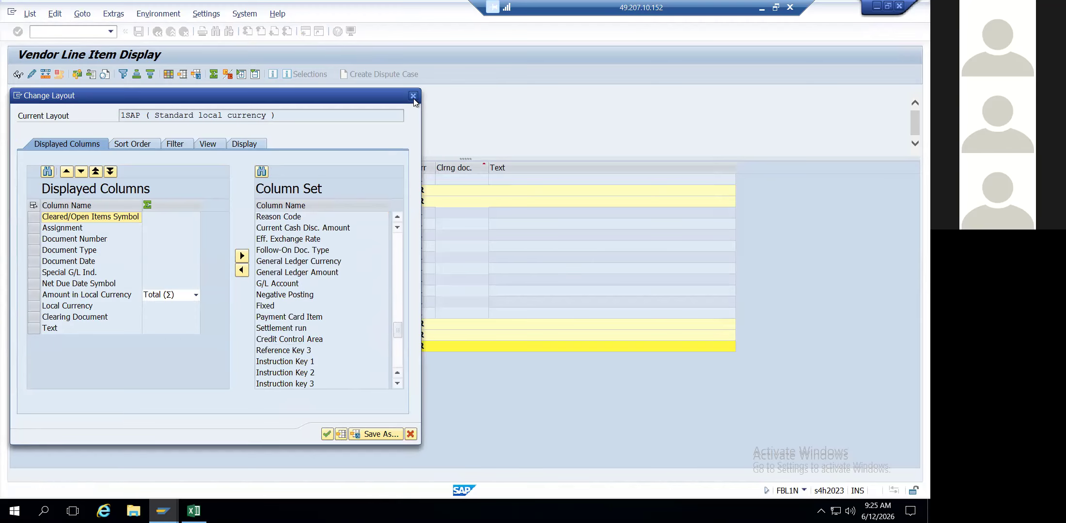
{"action": "left_click", "coordinate": [412, 96]}
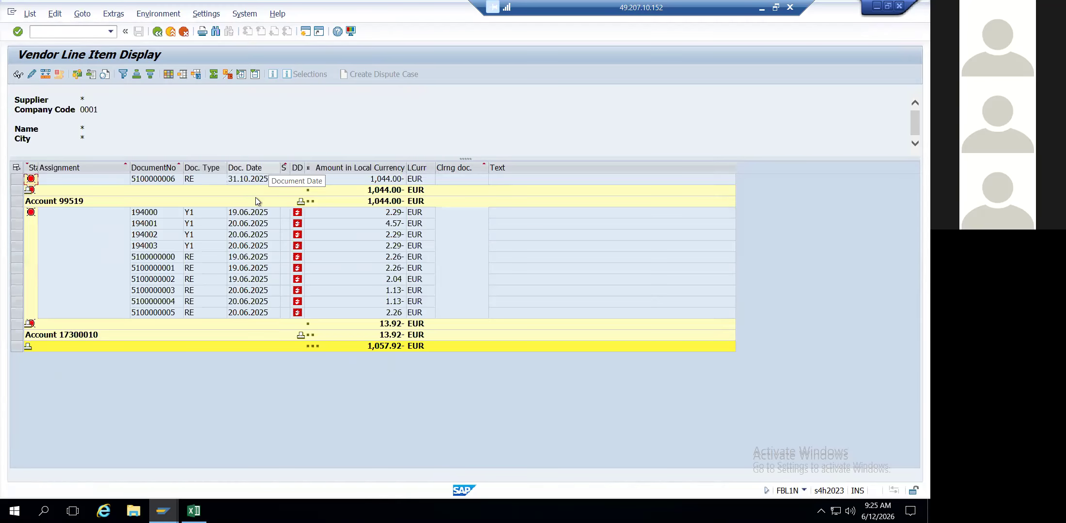
Add every column of the column set to the displayed columns of the line item layout and apply it.
{"action": "left_click", "coordinate": [172, 76]}
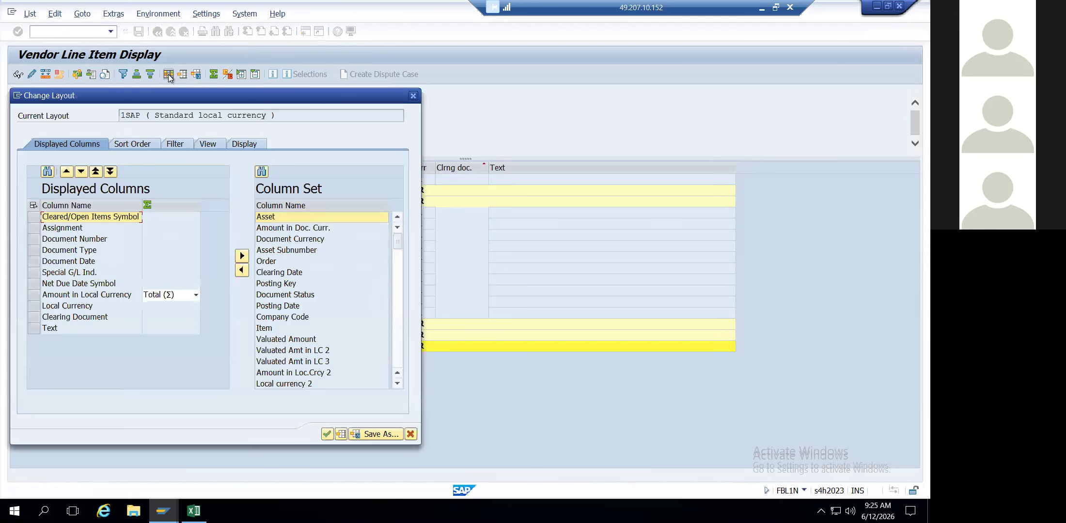
{"action": "left_click", "coordinate": [306, 262]}
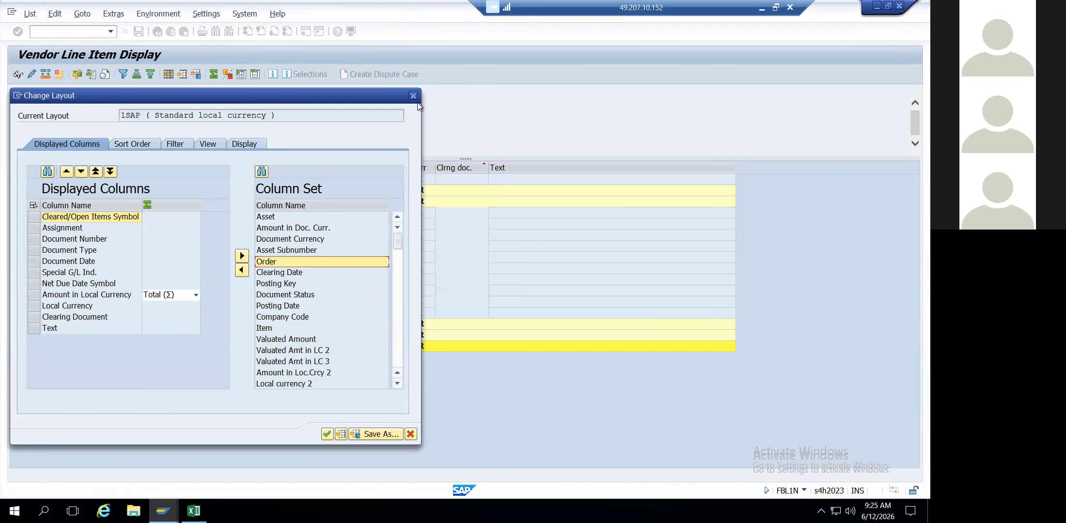
{"action": "scroll", "coordinate": [336, 251], "scroll_direction": "down", "scroll_amount": 15}
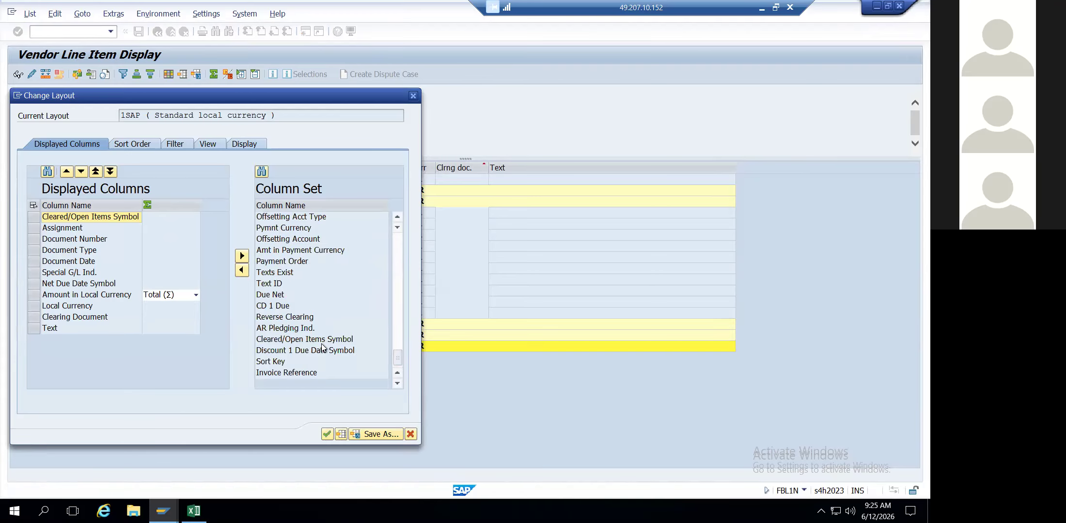
{"action": "scroll", "coordinate": [324, 344], "scroll_direction": "up", "scroll_amount": 5}
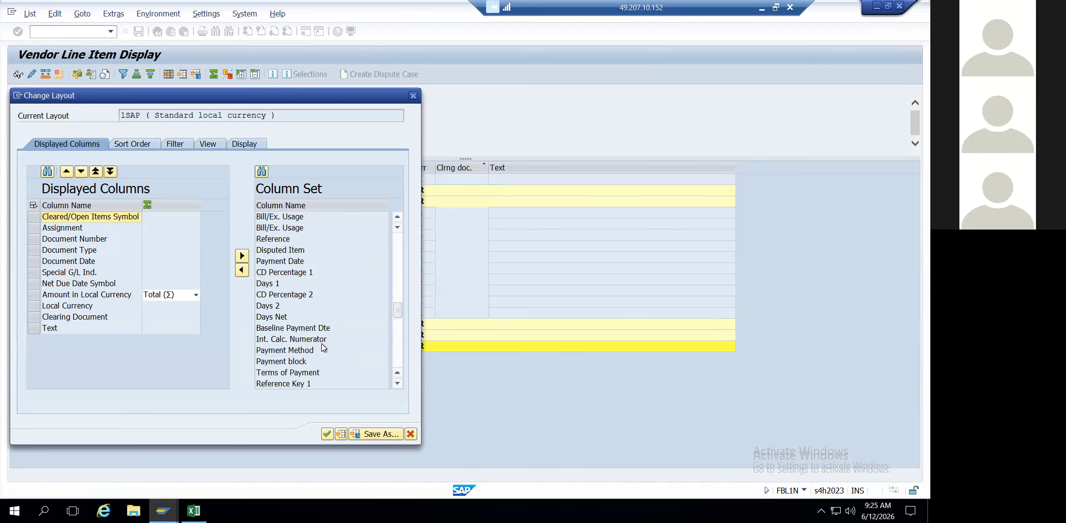
{"action": "scroll", "coordinate": [292, 236], "scroll_direction": "up", "scroll_amount": 10}
{"action": "left_click", "coordinate": [291, 232]}
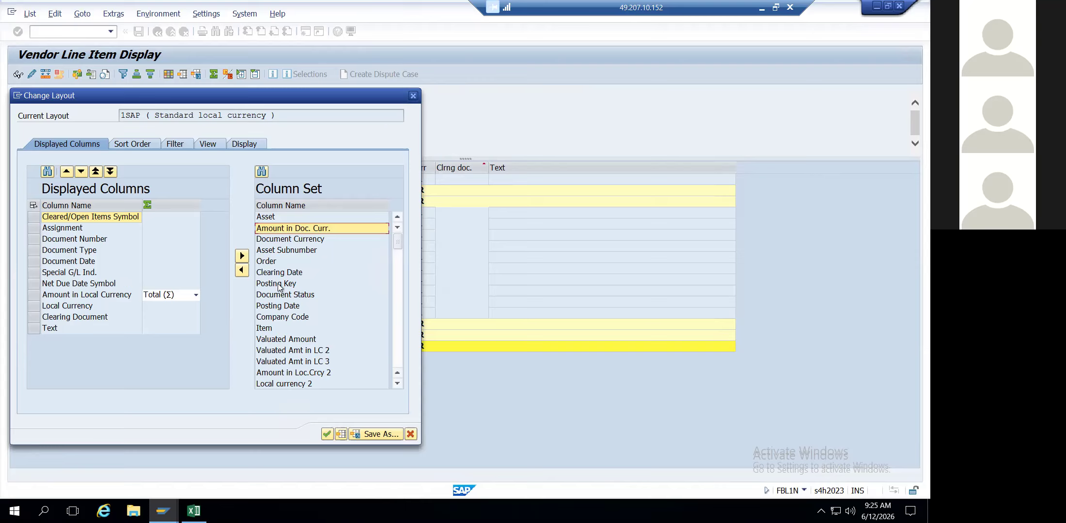
{"action": "key", "text": "ctrl+a"}
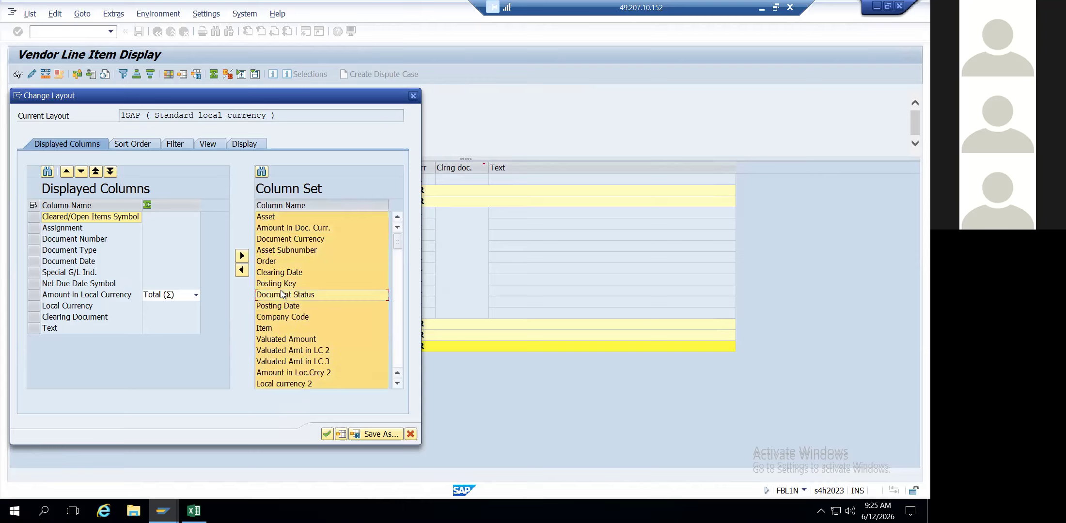
{"action": "left_click", "coordinate": [240, 271]}
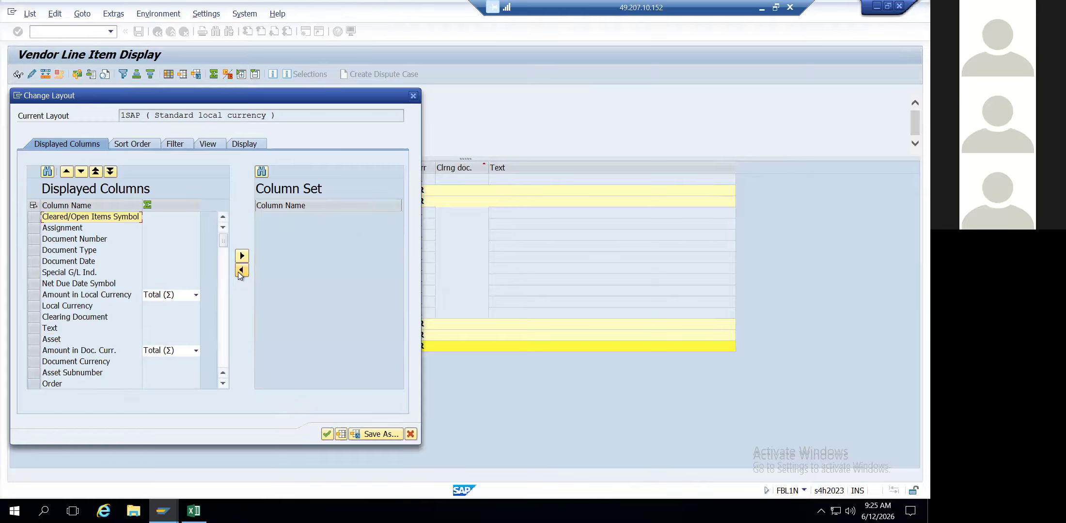
{"action": "left_click", "coordinate": [326, 435]}
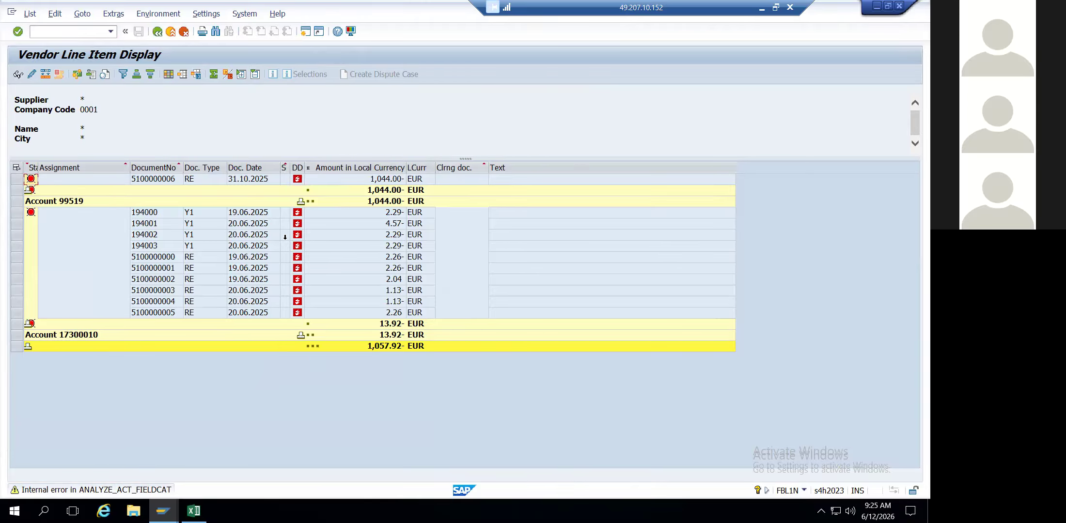
{"action": "left_click", "coordinate": [247, 181]}
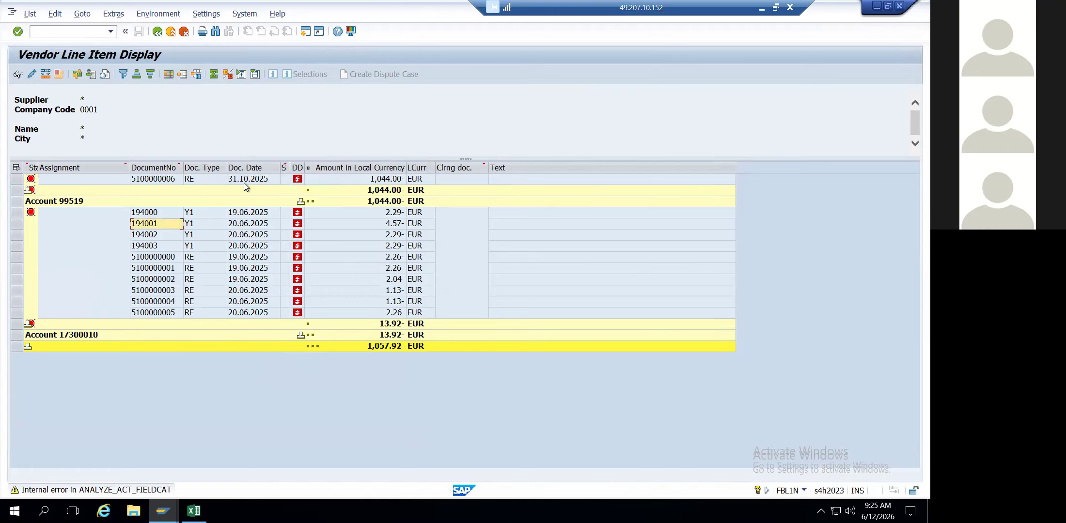
{"action": "left_click", "coordinate": [365, 182]}
{"action": "left_click", "coordinate": [367, 189]}
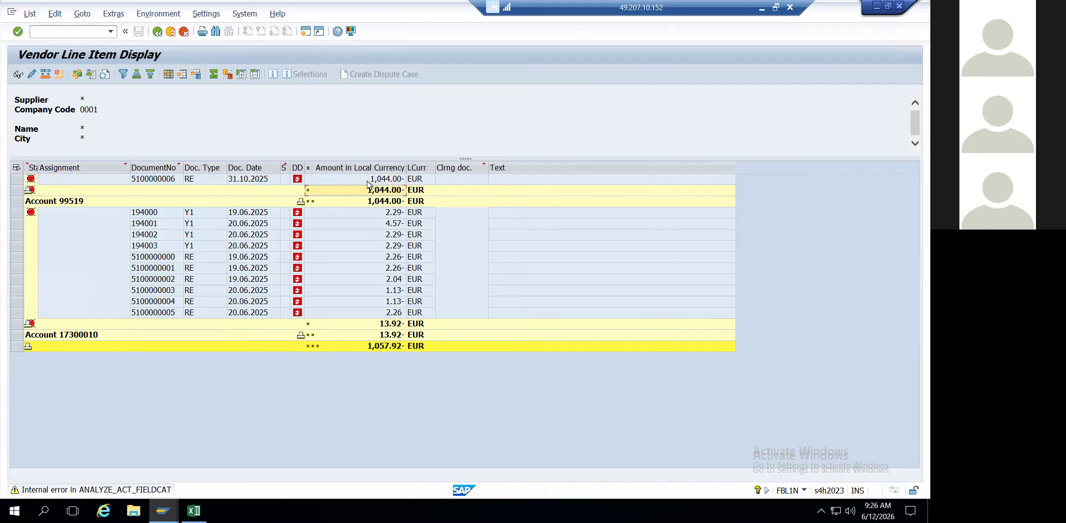
{"action": "left_click", "coordinate": [367, 183]}
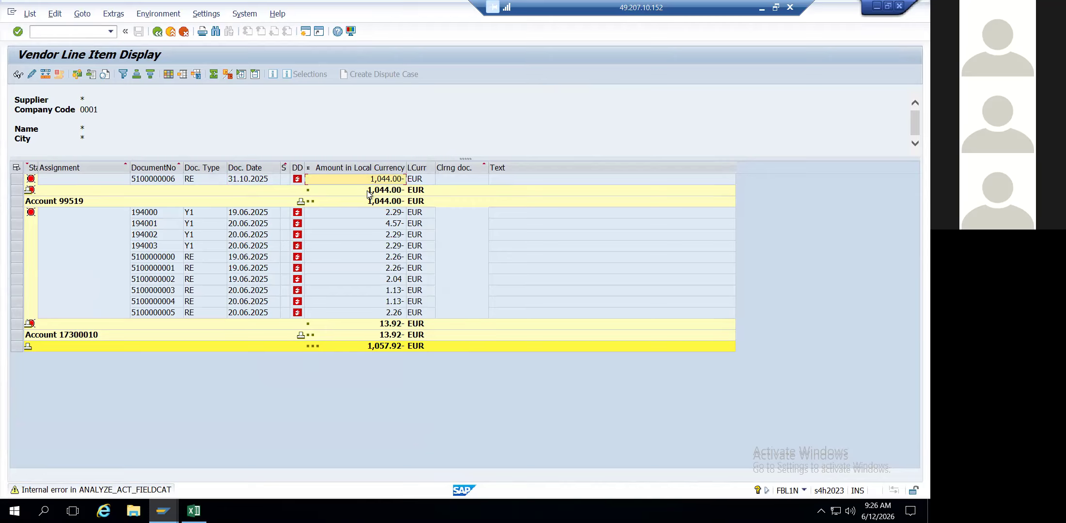
{"action": "left_click", "coordinate": [368, 191]}
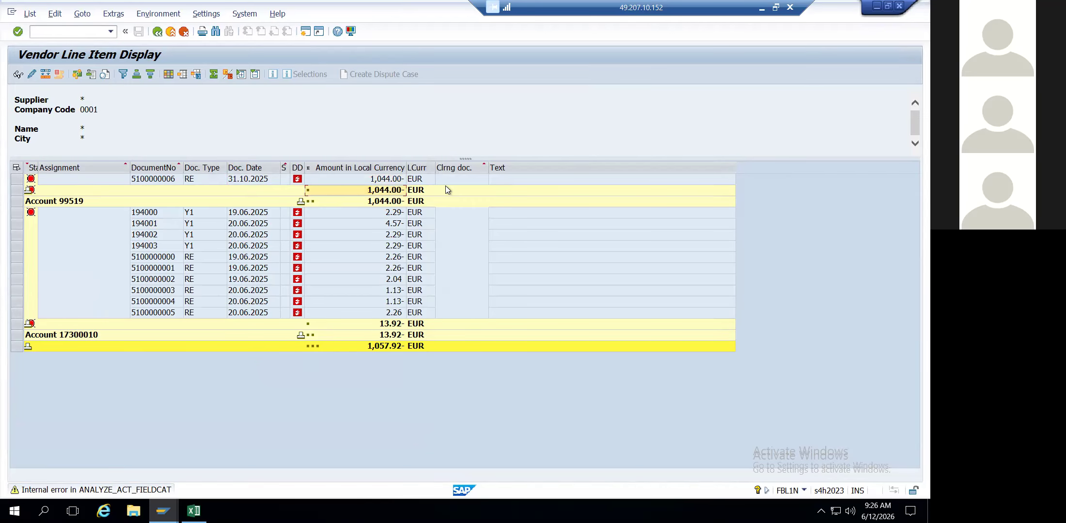
{"action": "left_click", "coordinate": [505, 183]}
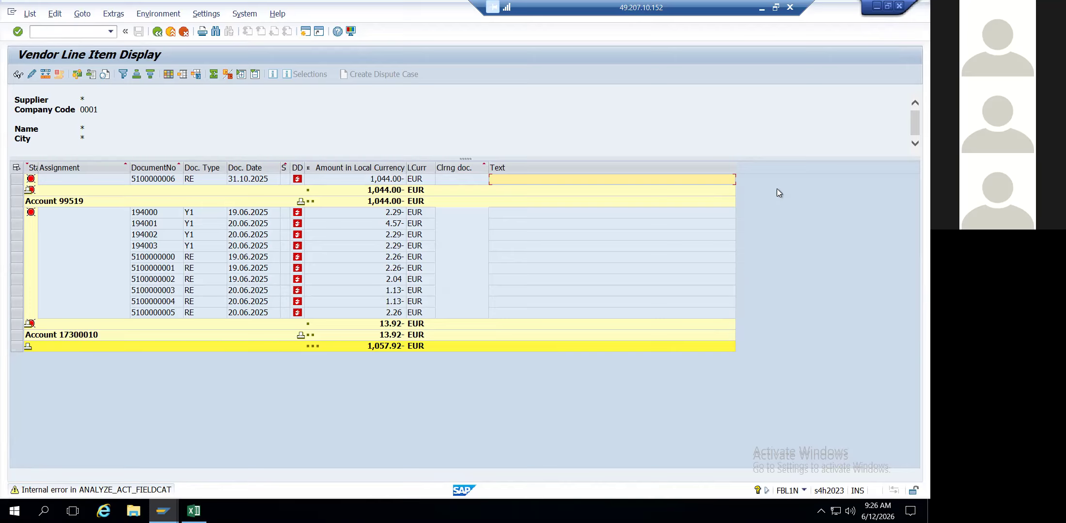
Review the displayed columns in the line item layout and open the column search.
{"action": "left_click", "coordinate": [168, 74]}
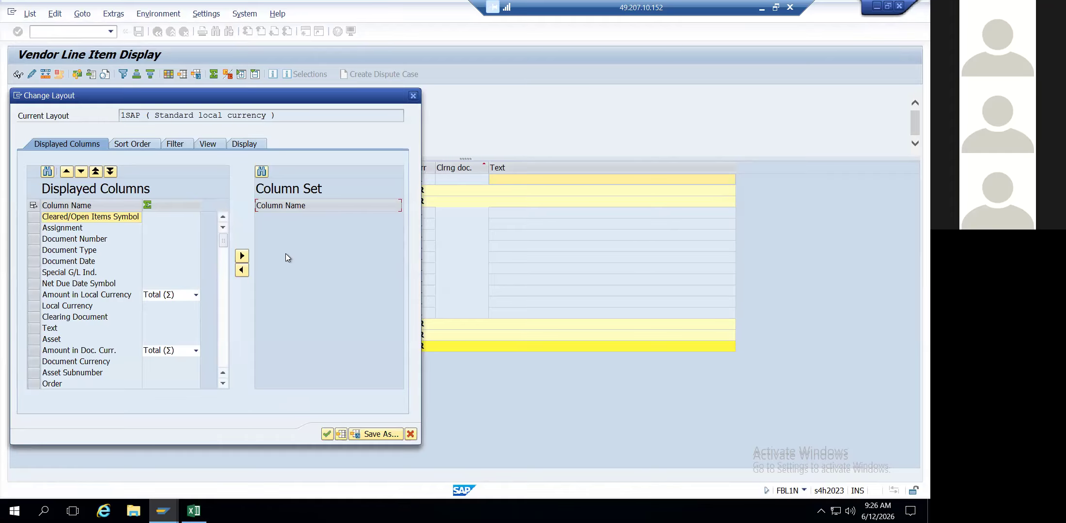
{"action": "left_click", "coordinate": [66, 318]}
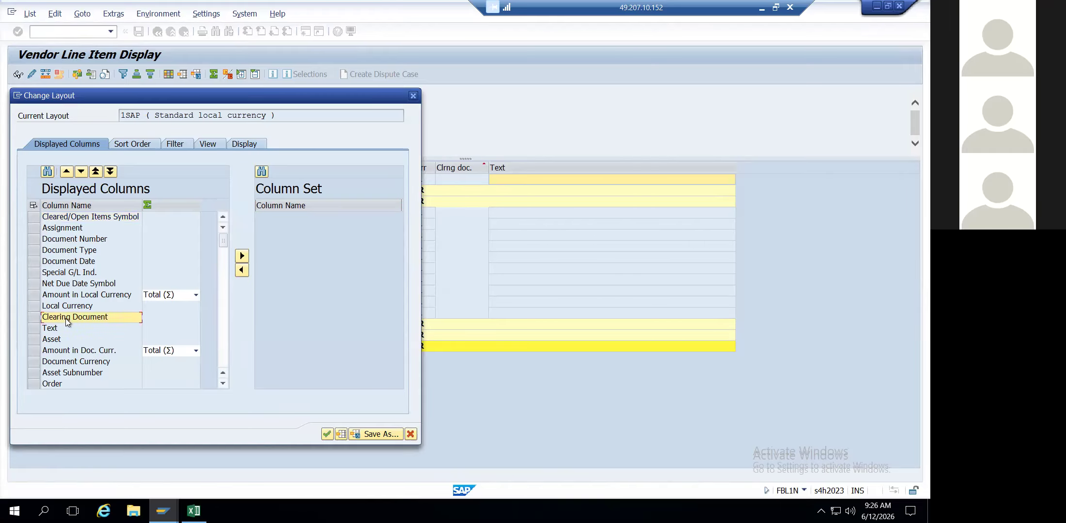
{"action": "scroll", "coordinate": [66, 318], "scroll_direction": "down", "scroll_amount": 10}
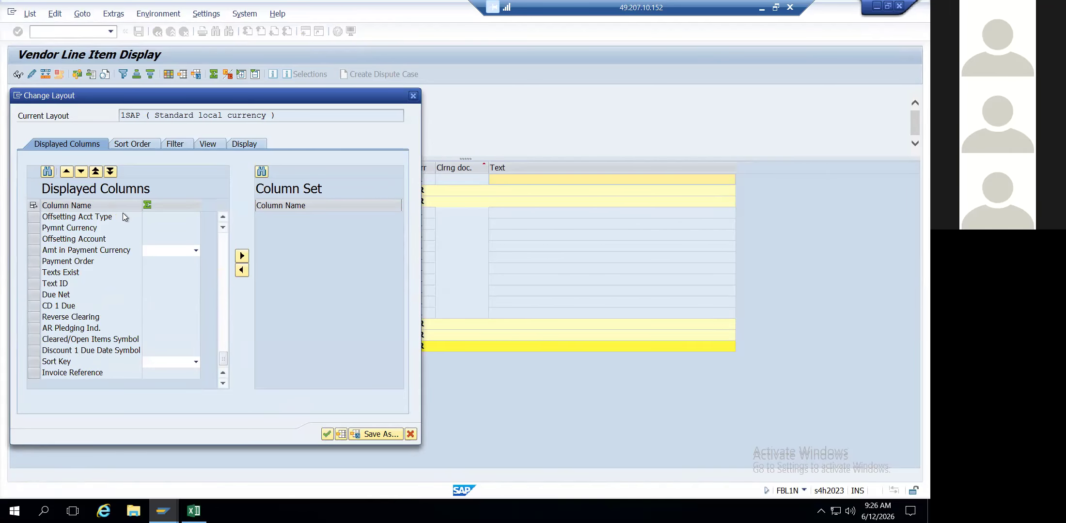
{"action": "left_click", "coordinate": [47, 171]}
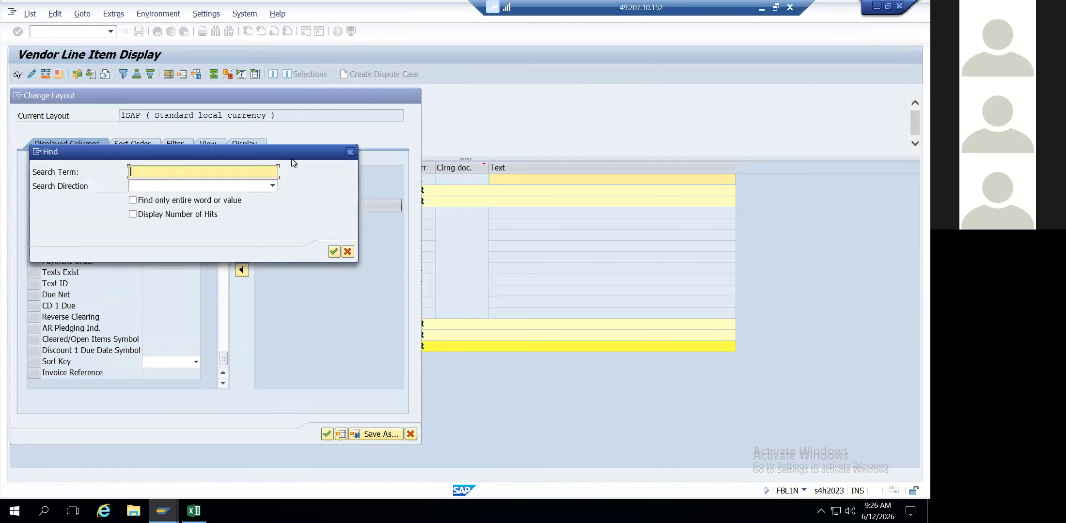
Open a new session and start the general table display transaction SE16N.
{"action": "left_click", "coordinate": [39, 153]}
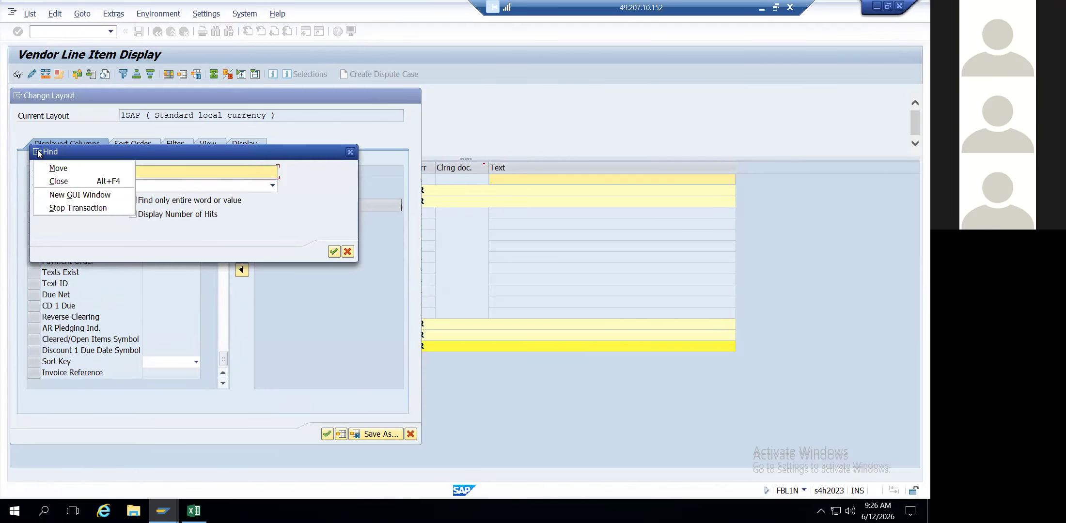
{"action": "left_click", "coordinate": [77, 196]}
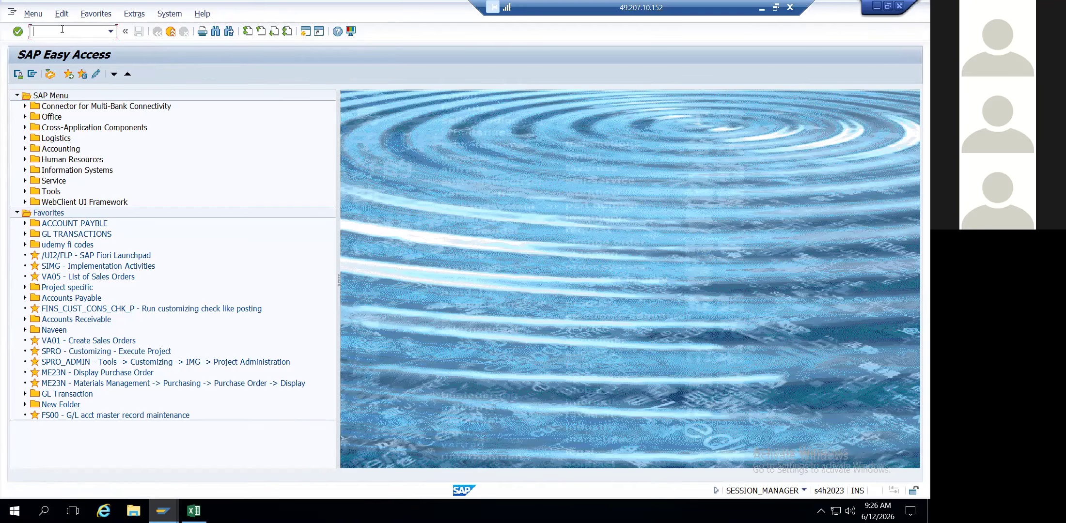
{"action": "type", "text": "inSe16n"}
{"action": "key", "text": "Return"}
{"action": "type", "text": "se16n"}
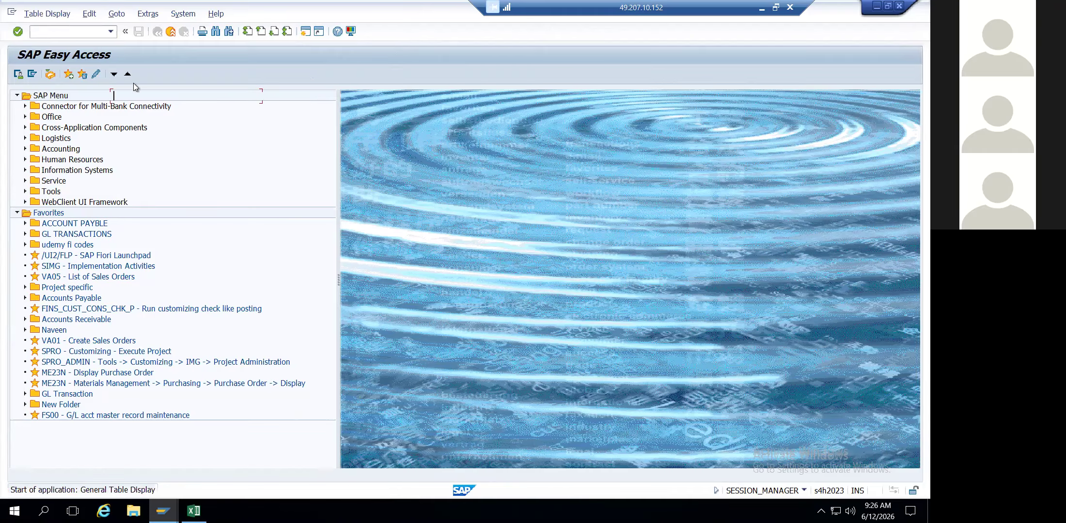
Load the table BSEG in the general table display.
{"action": "type", "text": "B"}
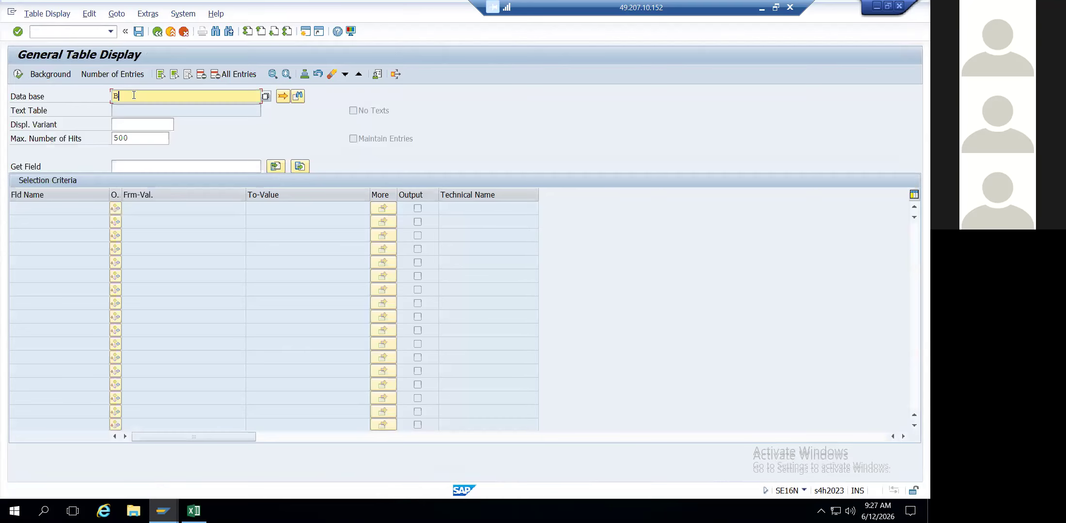
{"action": "type", "text": "SEG"}
{"action": "key", "text": "Return"}
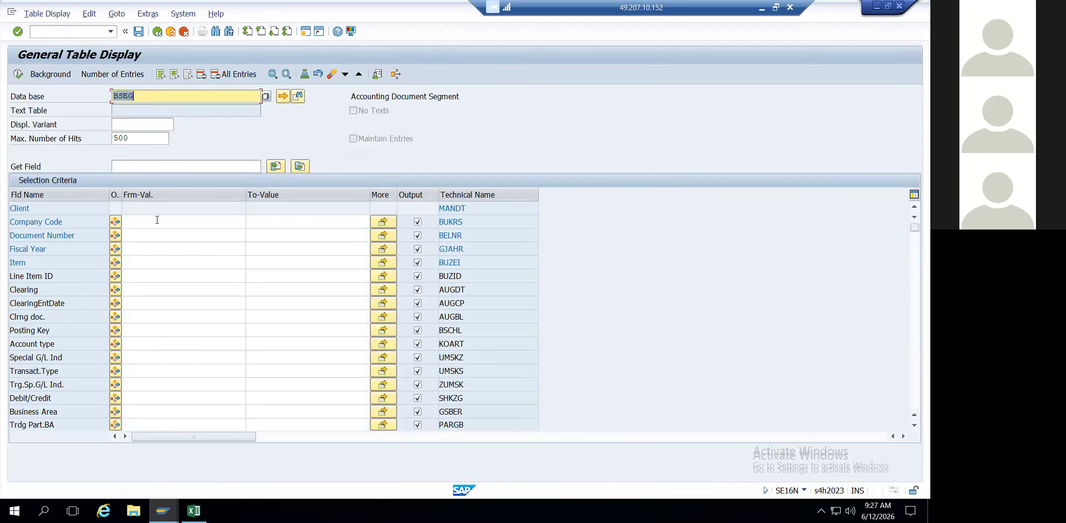
Search the BSEG field names for "Insrtuction".
{"action": "left_click", "coordinate": [157, 220]}
{"action": "key", "text": "ctrl+f"}
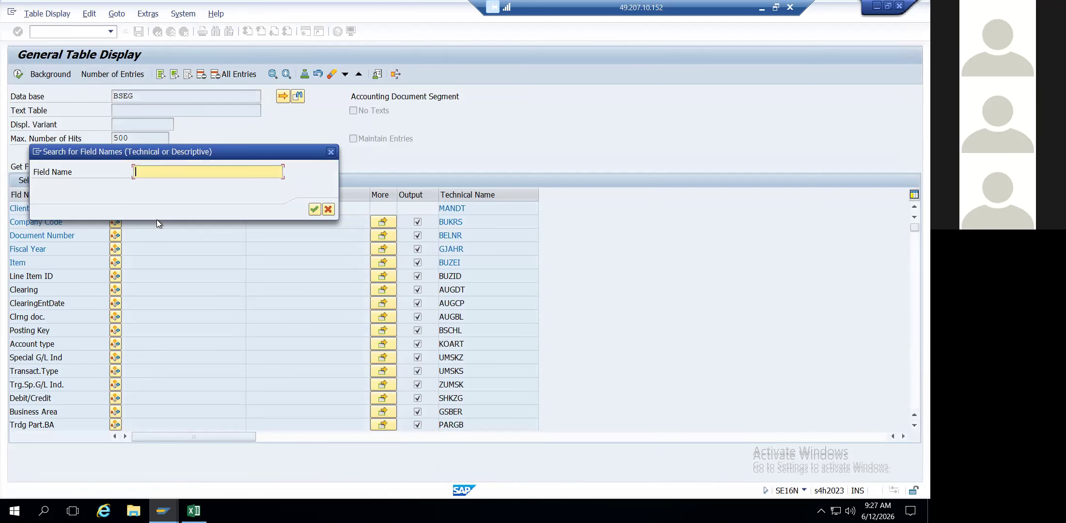
{"action": "type", "text": "Insrtuction"}
{"action": "key", "text": "Return"}
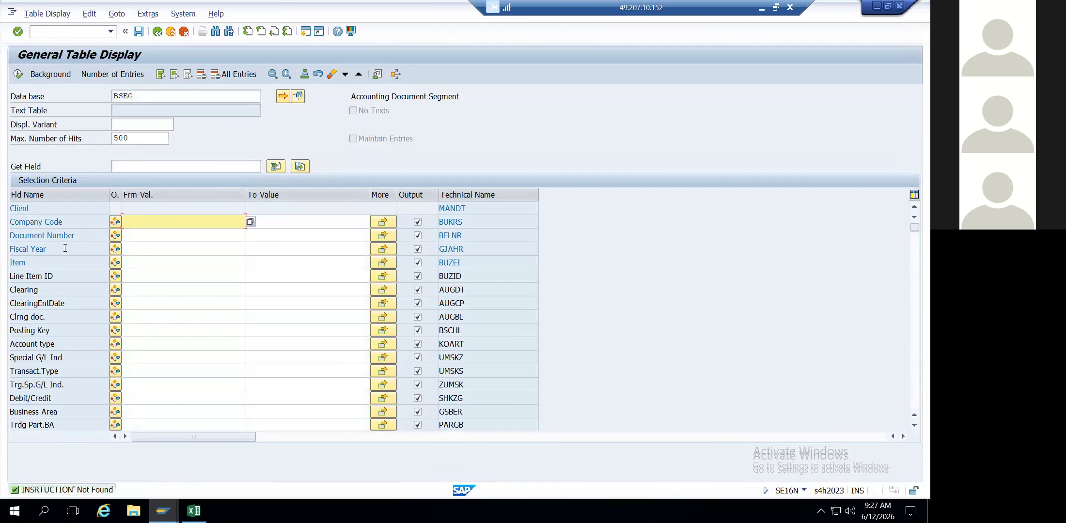
Search the BSEG field names for "Instruction".
{"action": "key", "text": "ctrl+f"}
{"action": "type", "text": "Inst"}
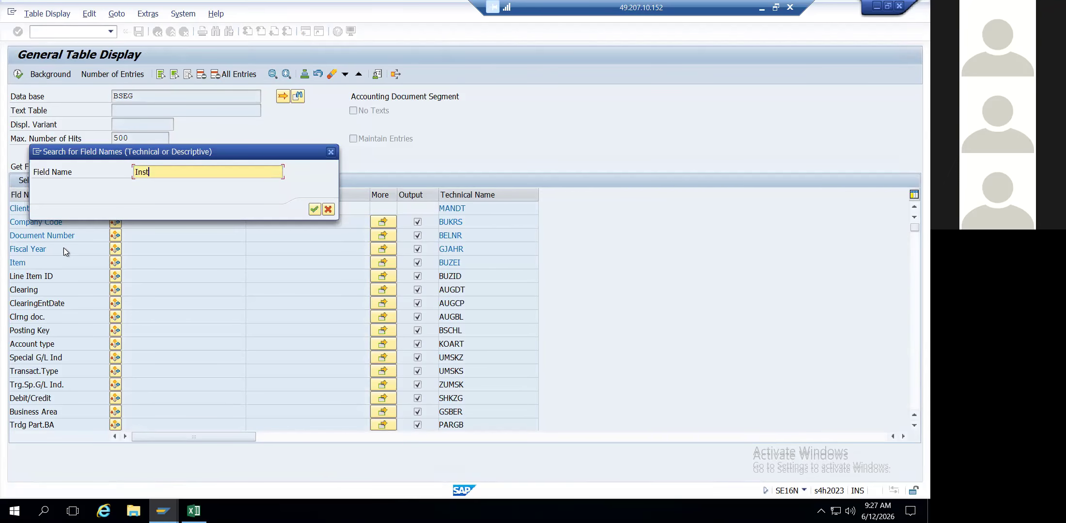
{"action": "type", "text": "ruction"}
{"action": "key", "text": "Return"}
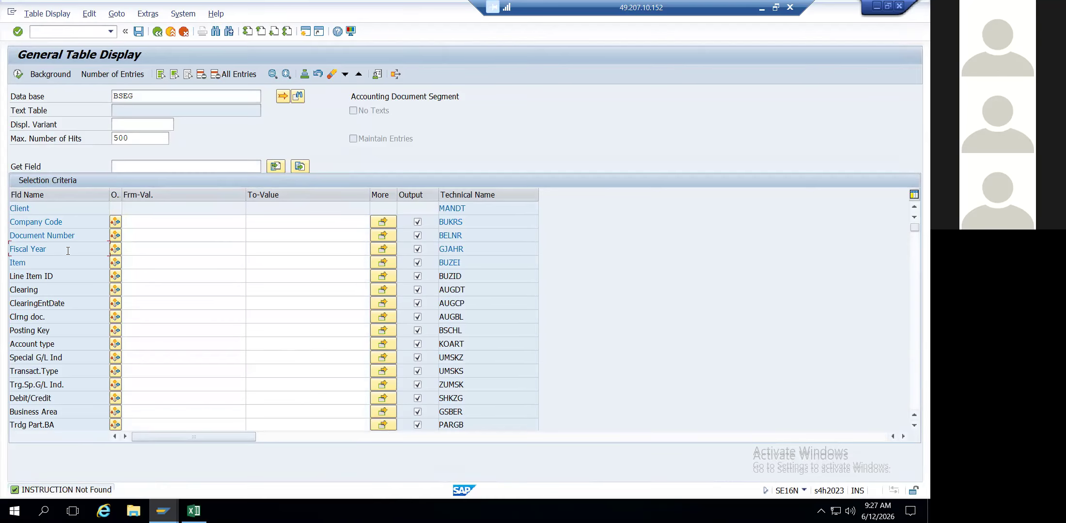
Look through the BSEG field list for the instruction key and search the field names for "*instruct*".
{"action": "scroll", "coordinate": [67, 251], "scroll_direction": "down", "scroll_amount": 12}
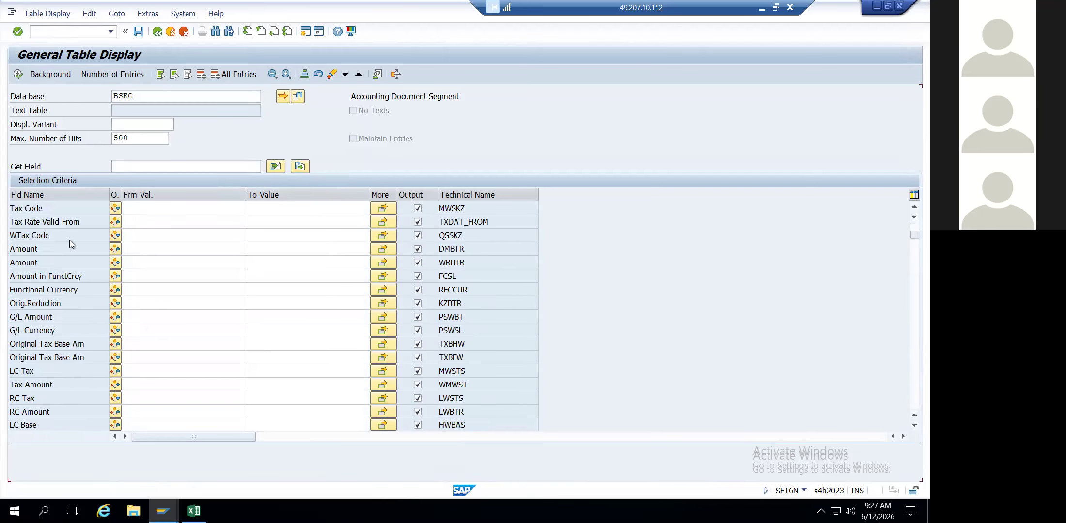
{"action": "scroll", "coordinate": [71, 240], "scroll_direction": "down", "scroll_amount": 2}
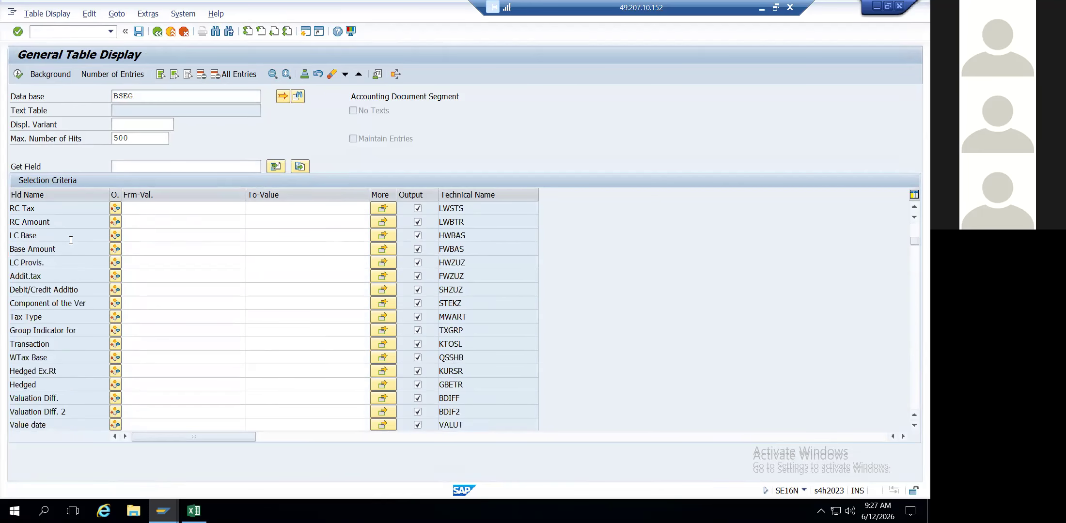
{"action": "scroll", "coordinate": [71, 240], "scroll_direction": "down", "scroll_amount": 6}
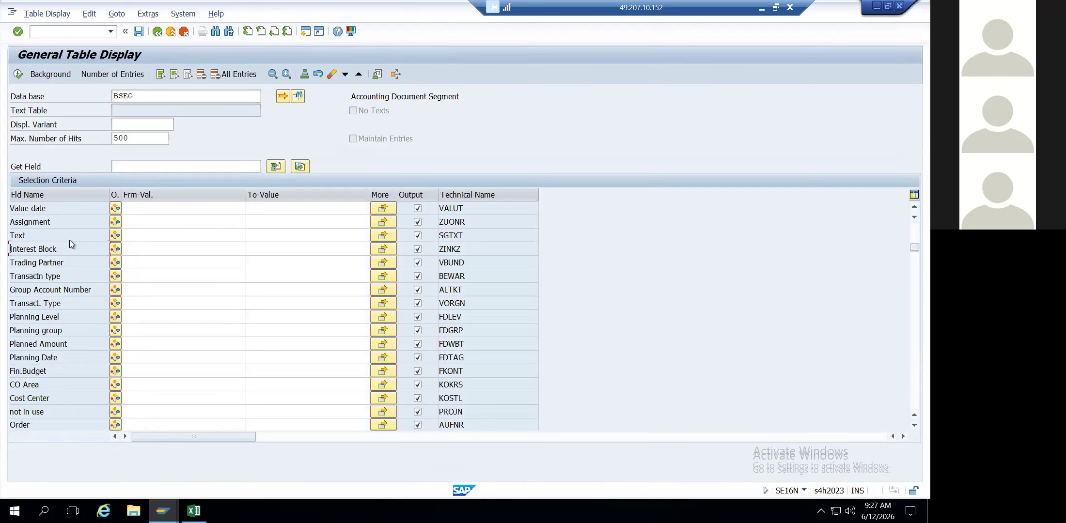
{"action": "scroll", "coordinate": [71, 240], "scroll_direction": "down", "scroll_amount": 18}
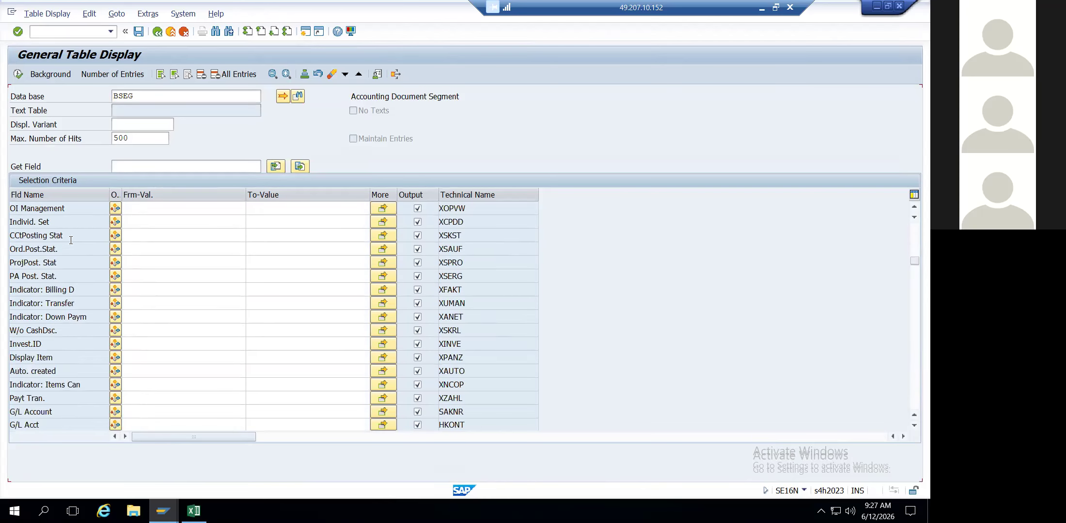
{"action": "scroll", "coordinate": [71, 240], "scroll_direction": "down", "scroll_amount": 8}
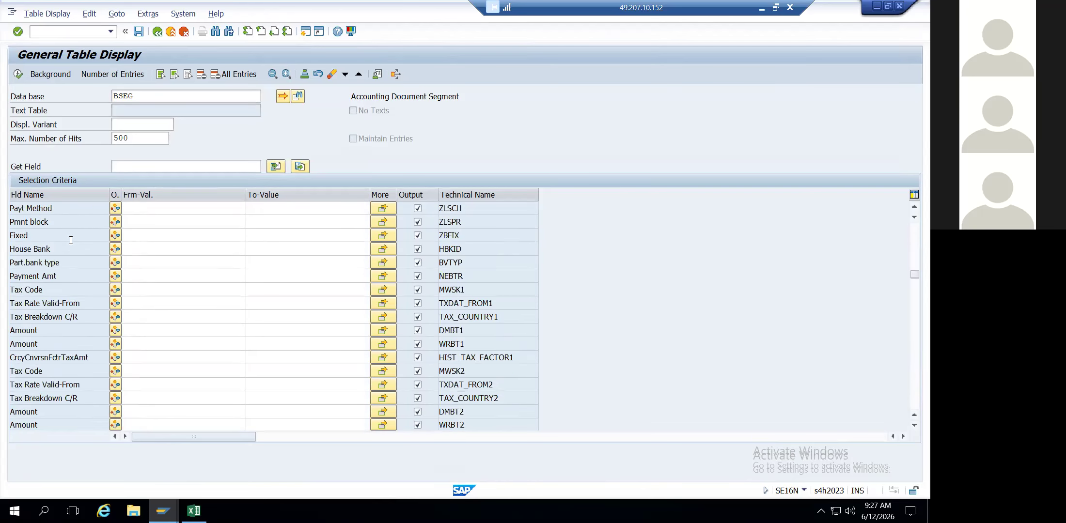
{"action": "scroll", "coordinate": [73, 338], "scroll_direction": "down", "scroll_amount": 3}
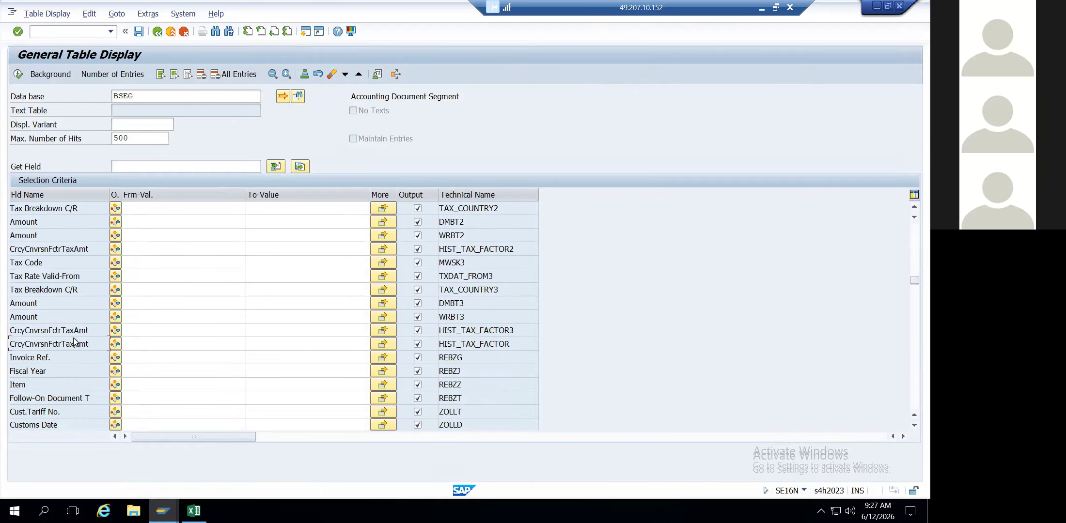
{"action": "right_click", "coordinate": [73, 338]}
{"action": "left_click", "coordinate": [44, 336]}
{"action": "key", "text": "ctrl+f"}
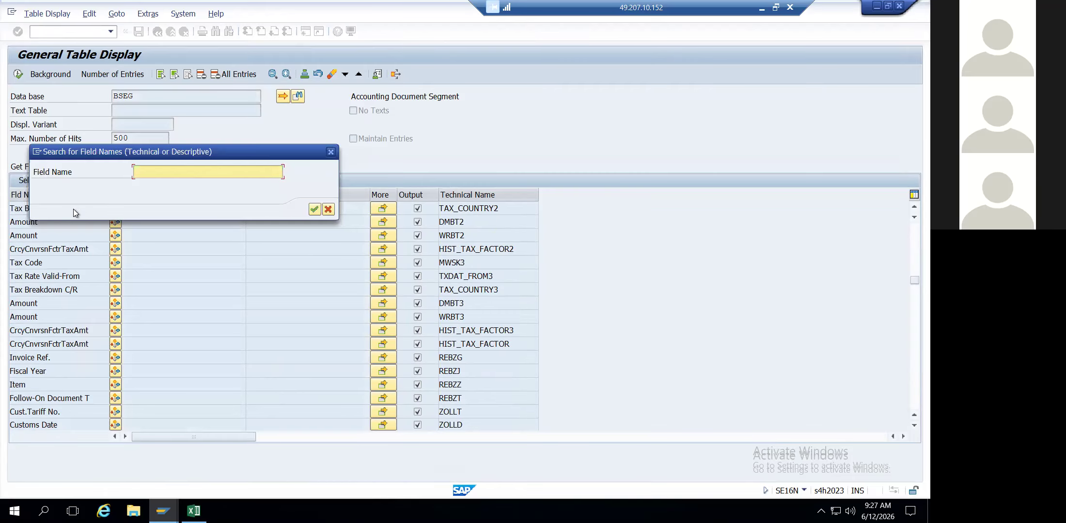
{"action": "type", "text": "*instruct*"}
{"action": "key", "text": "Return"}
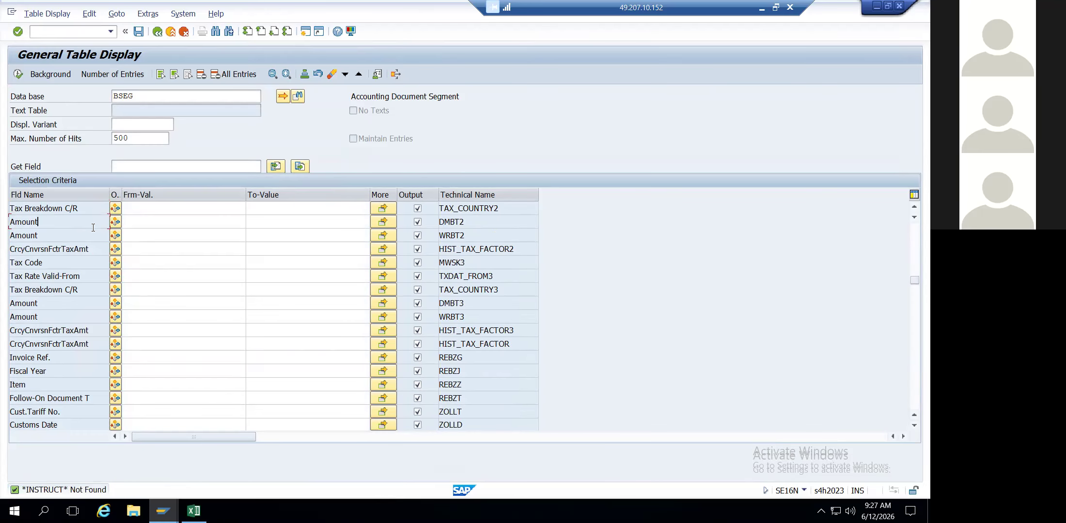
Search the BSEG field names for the shorter term "in".
{"action": "key", "text": "ctrl+f"}
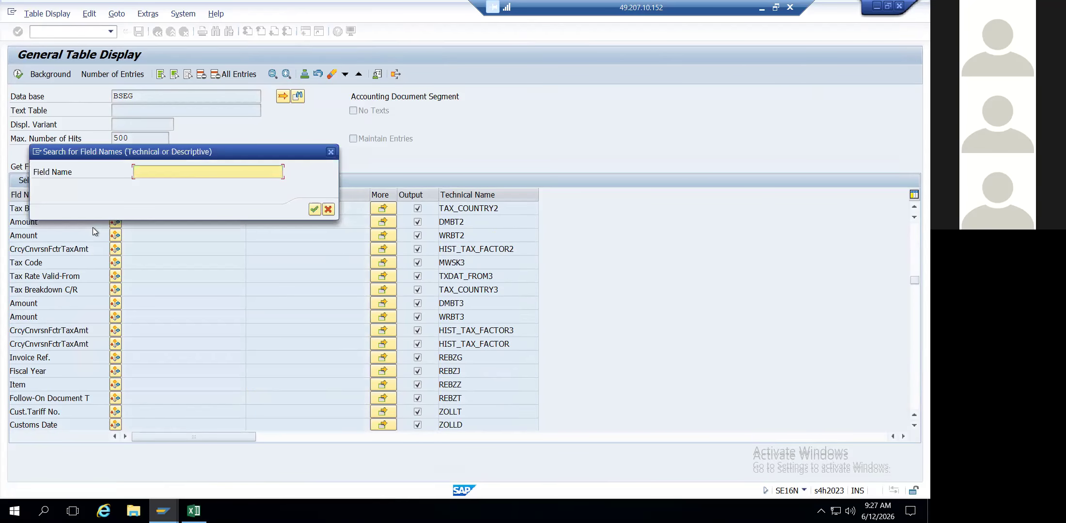
{"action": "type", "text": "in"}
{"action": "key", "text": "Return"}
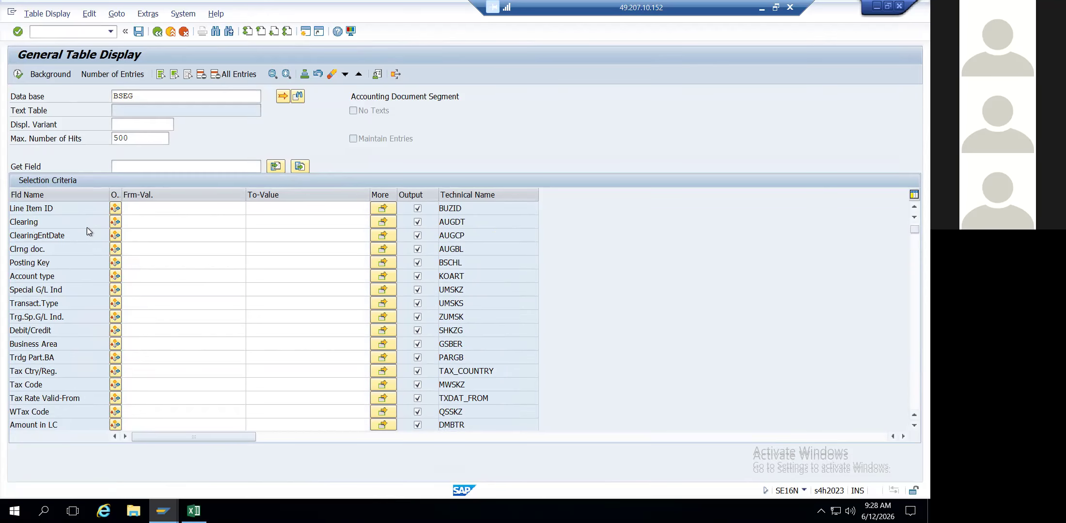
Examine the BSEG selection fields from Line Item ID onward to locate the instruction key fields.
{"action": "scroll", "coordinate": [86, 232], "scroll_direction": "down", "scroll_amount": 1}
{"action": "scroll", "coordinate": [87, 230], "scroll_direction": "down", "scroll_amount": 1}
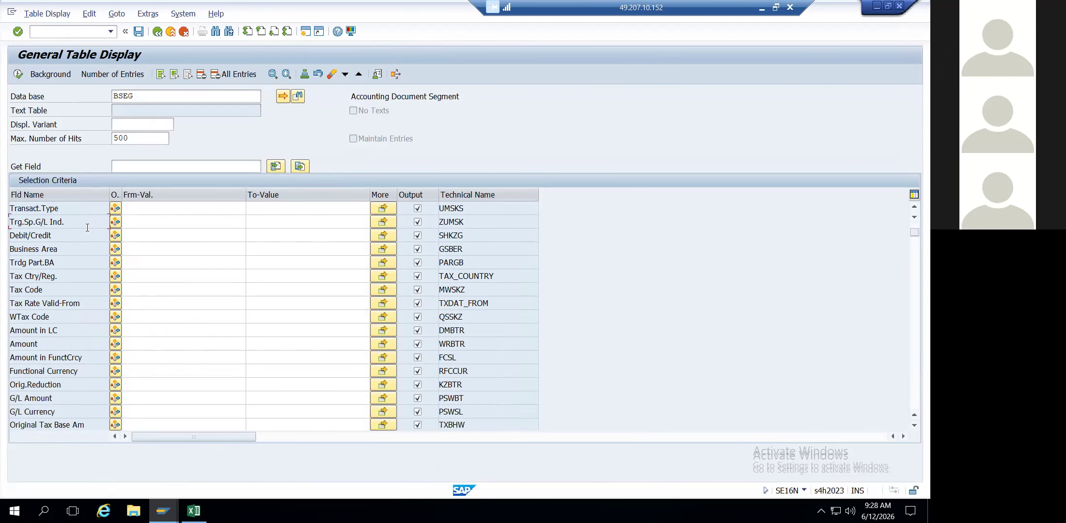
{"action": "scroll", "coordinate": [87, 231], "scroll_direction": "down", "scroll_amount": 4}
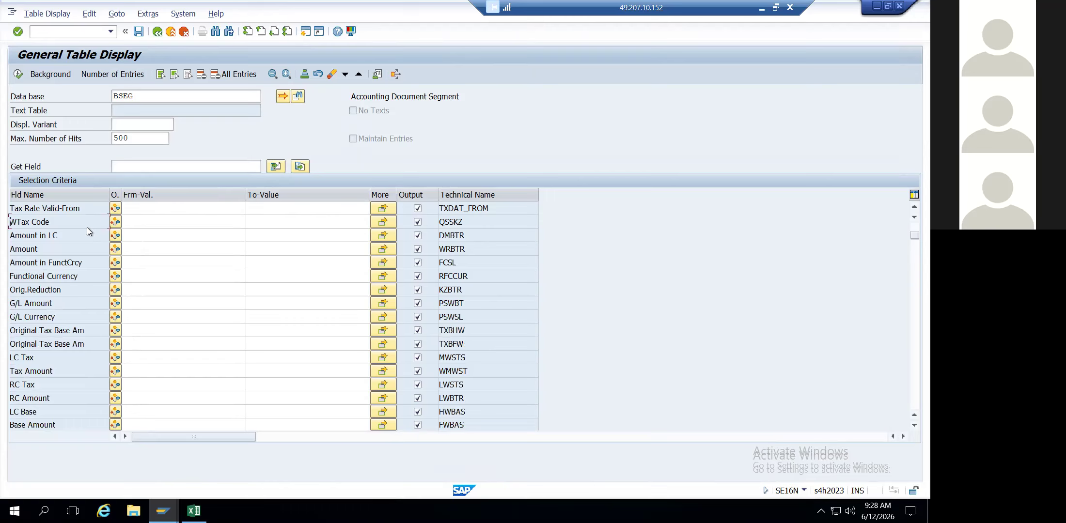
{"action": "scroll", "coordinate": [86, 228], "scroll_direction": "down", "scroll_amount": 9}
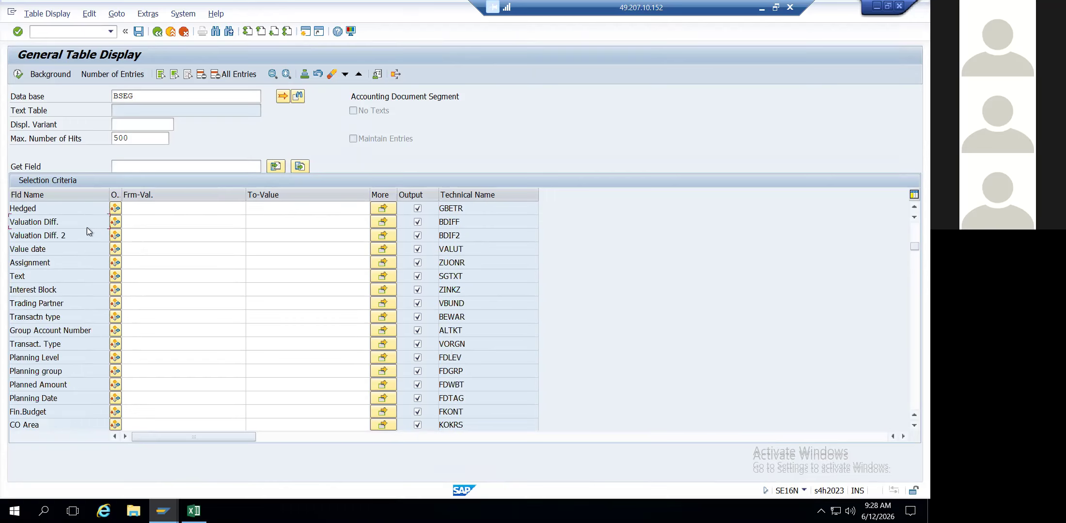
{"action": "scroll", "coordinate": [87, 227], "scroll_direction": "down", "scroll_amount": 5}
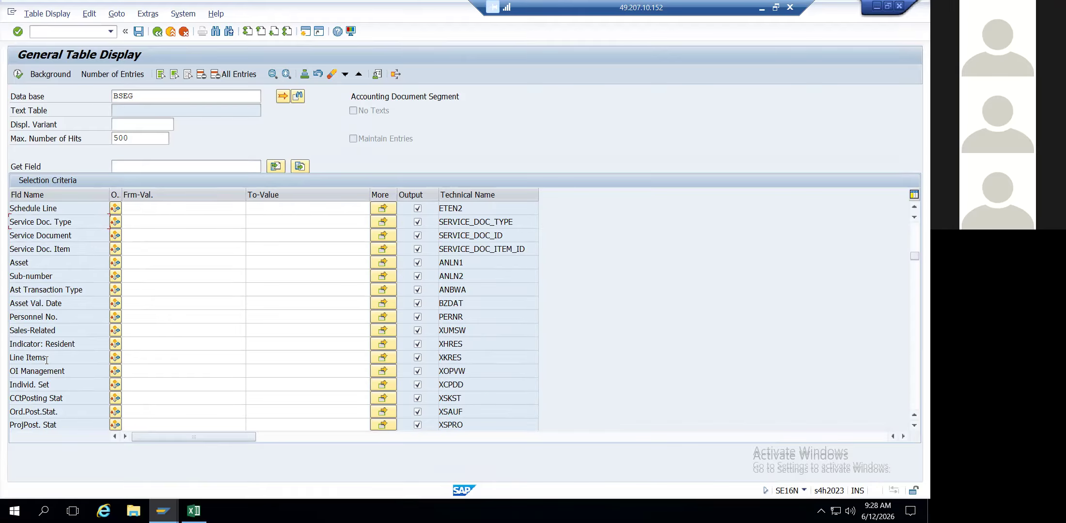
{"action": "scroll", "coordinate": [46, 387], "scroll_direction": "down", "scroll_amount": 1}
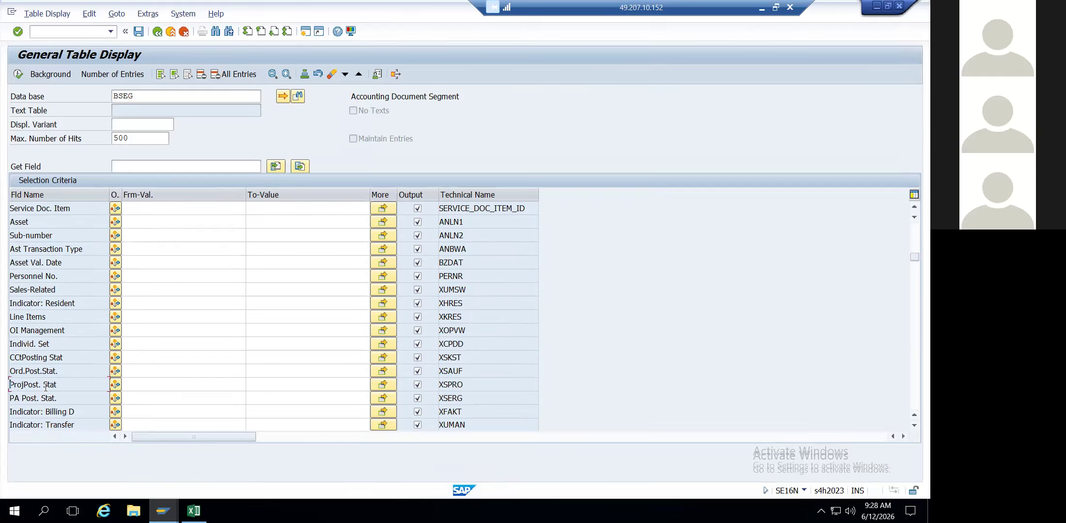
{"action": "scroll", "coordinate": [46, 386], "scroll_direction": "down", "scroll_amount": 2}
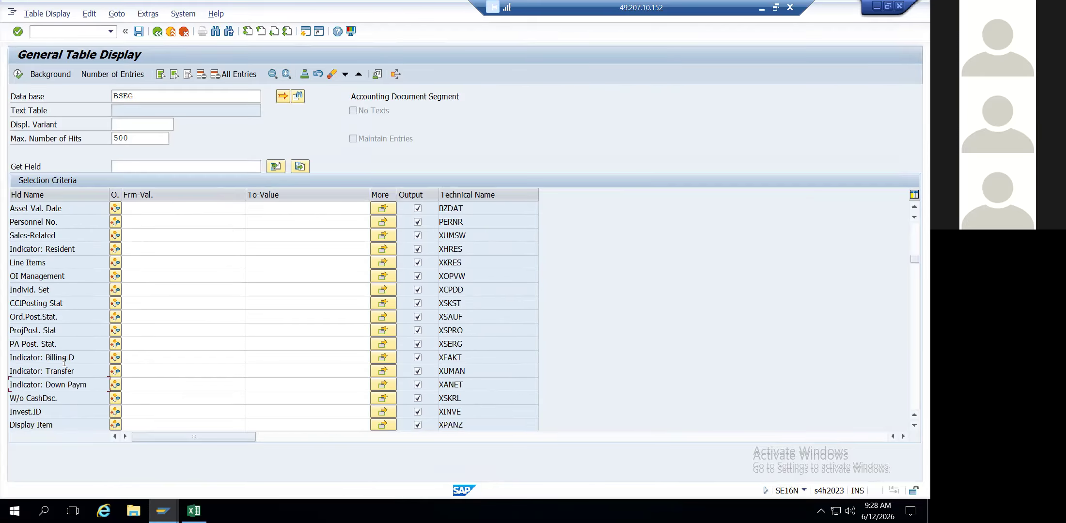
{"action": "scroll", "coordinate": [69, 357], "scroll_direction": "down", "scroll_amount": 4}
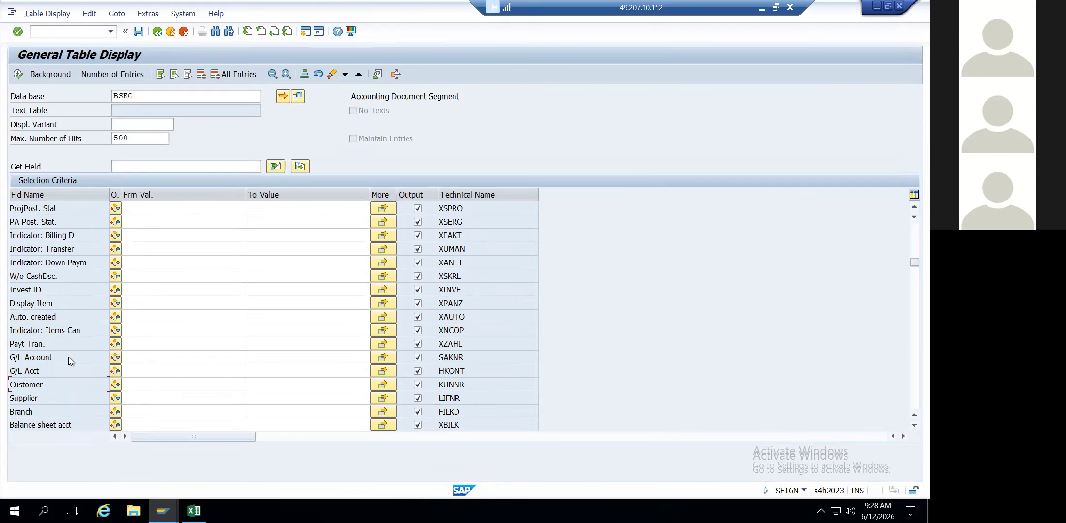
{"action": "scroll", "coordinate": [70, 357], "scroll_direction": "down", "scroll_amount": 6}
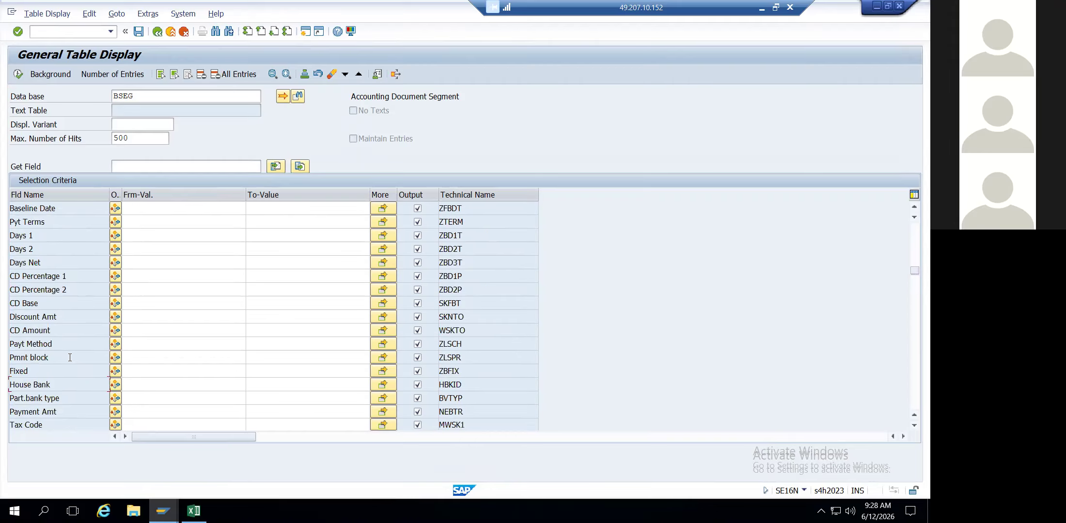
{"action": "scroll", "coordinate": [70, 357], "scroll_direction": "down", "scroll_amount": 5}
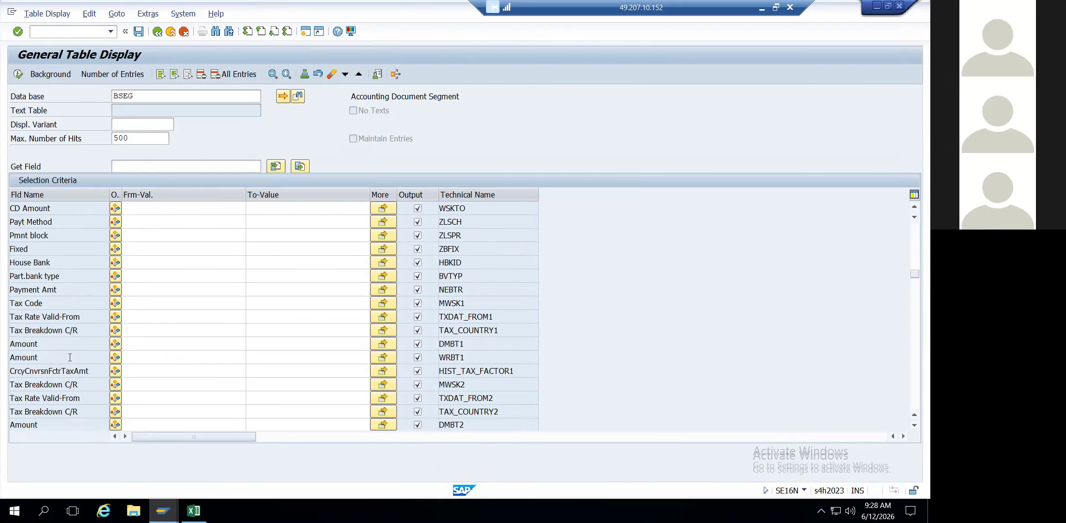
{"action": "scroll", "coordinate": [70, 357], "scroll_direction": "down", "scroll_amount": 1}
{"action": "scroll", "coordinate": [69, 357], "scroll_direction": "down", "scroll_amount": 5}
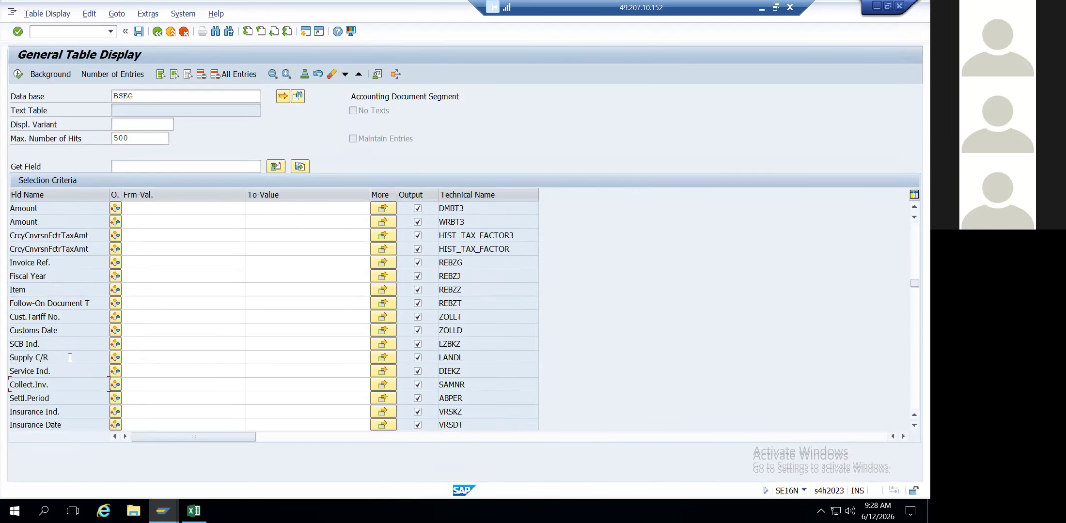
{"action": "scroll", "coordinate": [70, 357], "scroll_direction": "down", "scroll_amount": 3}
{"action": "scroll", "coordinate": [70, 357], "scroll_direction": "down", "scroll_amount": 3}
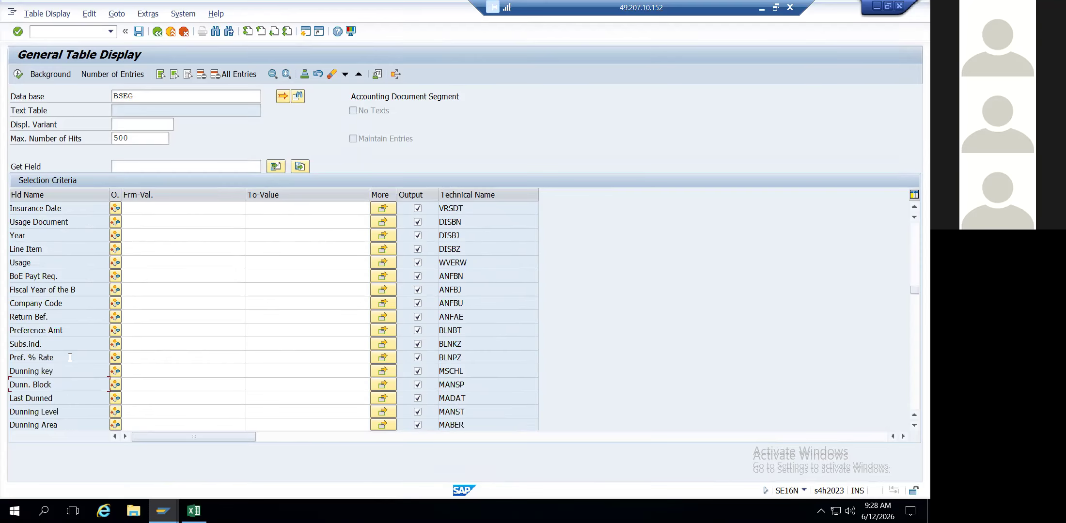
{"action": "scroll", "coordinate": [69, 357], "scroll_direction": "down", "scroll_amount": 4}
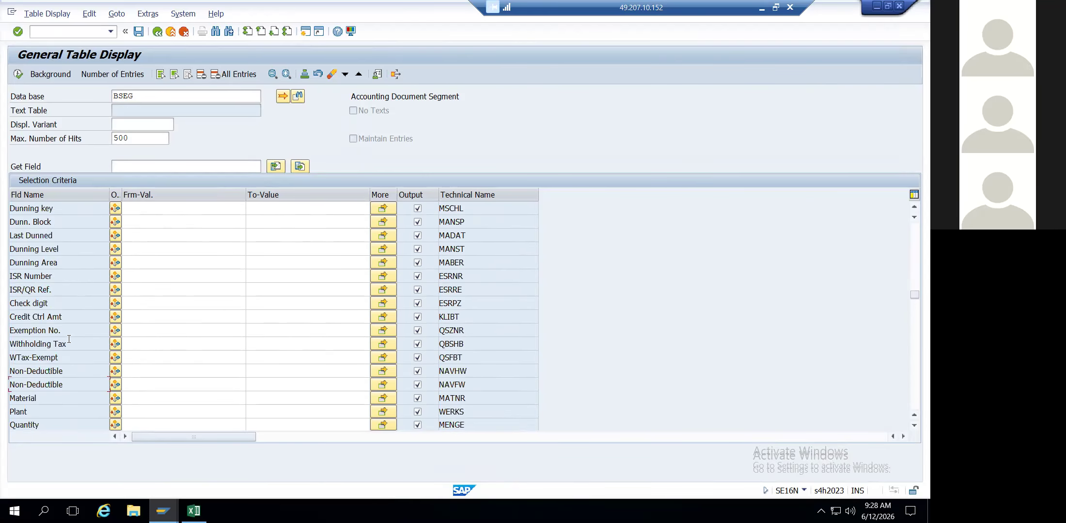
{"action": "scroll", "coordinate": [66, 291], "scroll_direction": "down", "scroll_amount": 4}
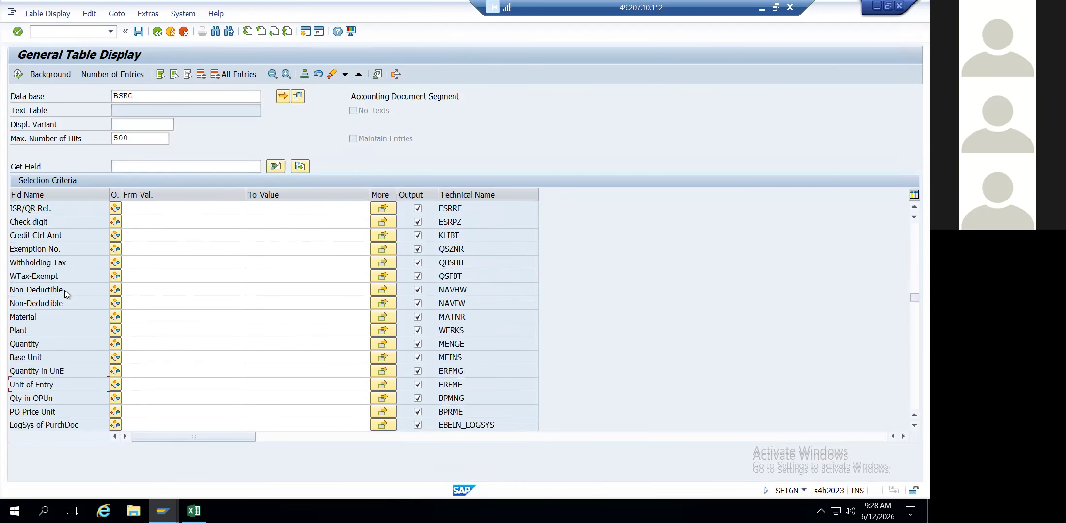
{"action": "scroll", "coordinate": [64, 291], "scroll_direction": "down", "scroll_amount": 5}
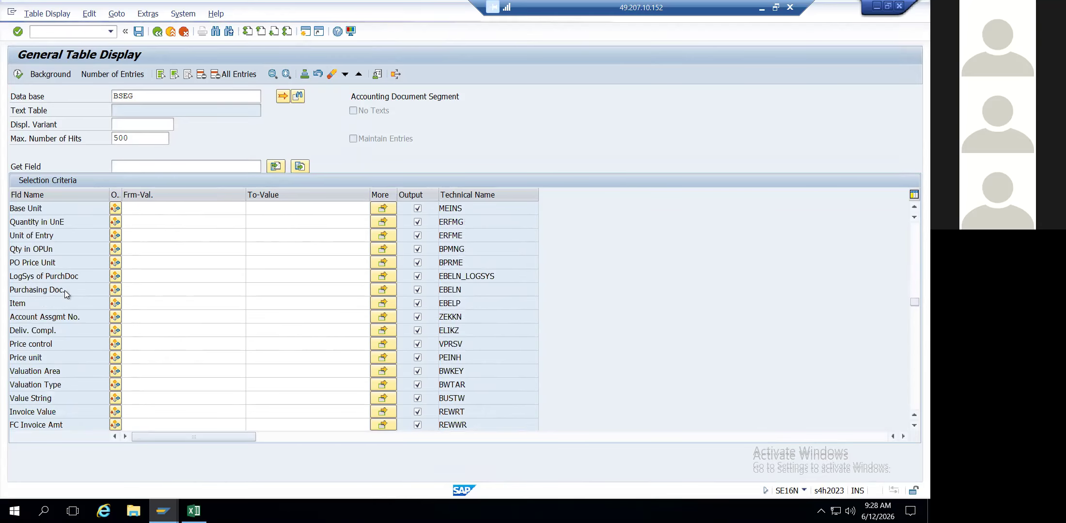
{"action": "scroll", "coordinate": [66, 291], "scroll_direction": "down", "scroll_amount": 3}
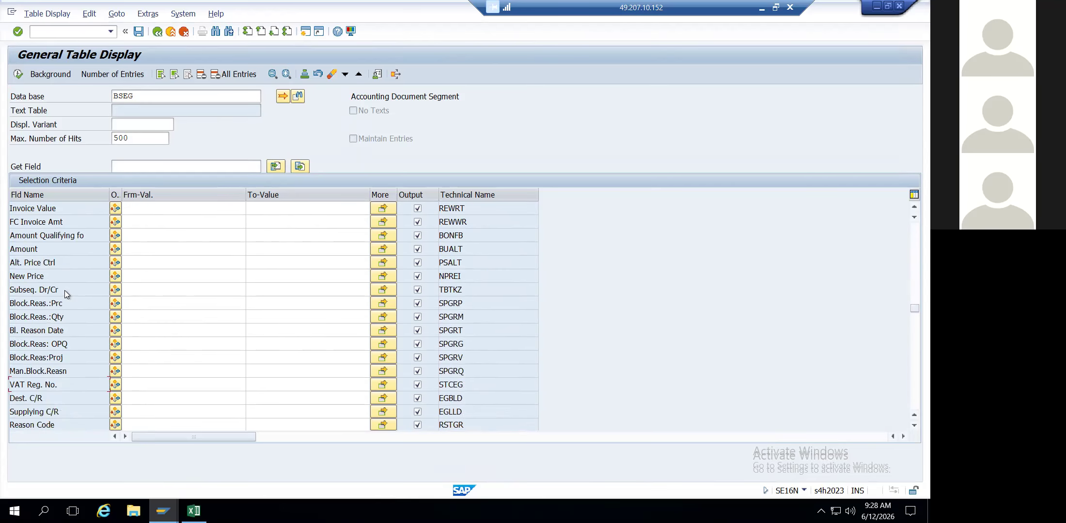
{"action": "scroll", "coordinate": [64, 291], "scroll_direction": "down", "scroll_amount": 7}
{"action": "scroll", "coordinate": [64, 291], "scroll_direction": "down", "scroll_amount": 4}
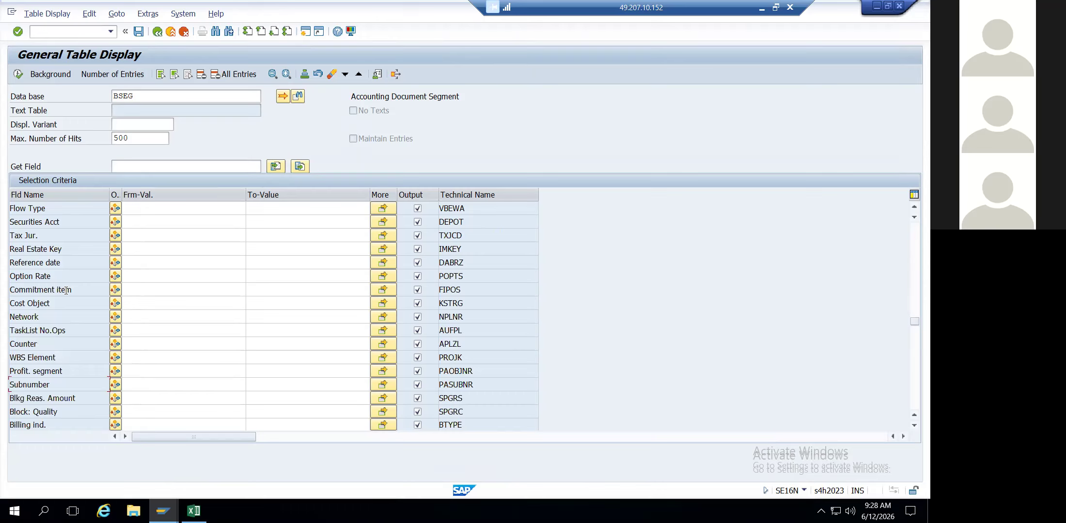
{"action": "scroll", "coordinate": [66, 290], "scroll_direction": "down", "scroll_amount": 2}
{"action": "scroll", "coordinate": [64, 290], "scroll_direction": "down", "scroll_amount": 3}
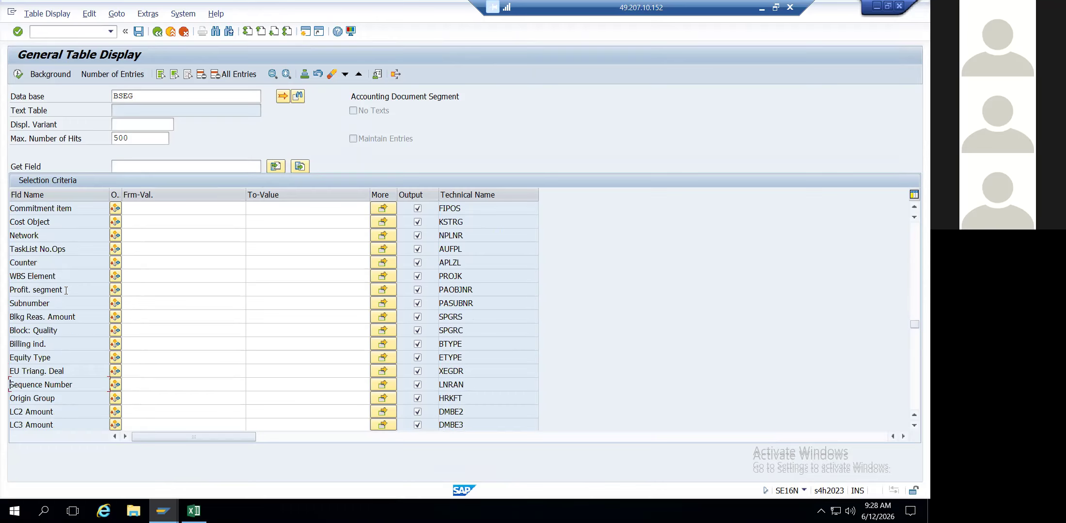
{"action": "scroll", "coordinate": [66, 291], "scroll_direction": "down", "scroll_amount": 9}
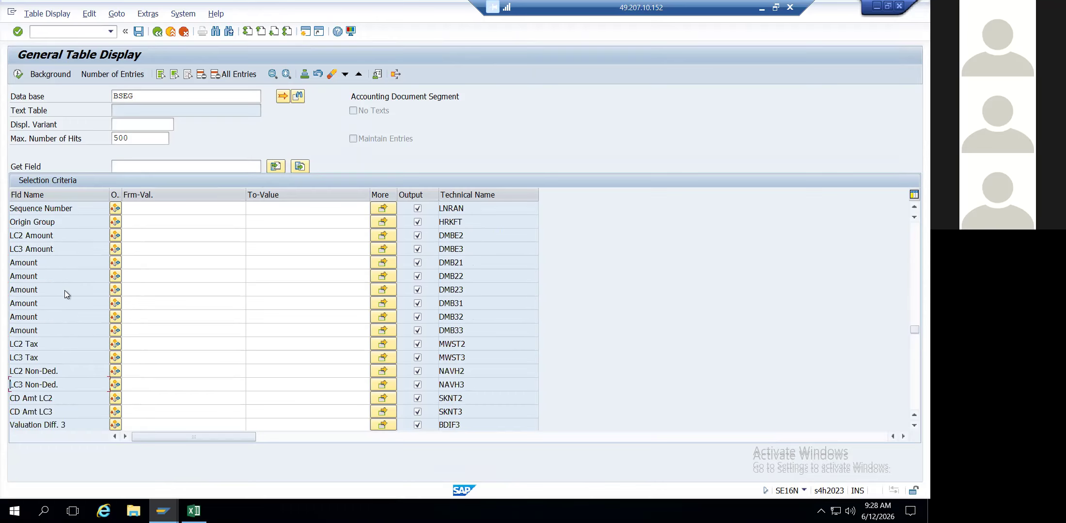
{"action": "scroll", "coordinate": [66, 292], "scroll_direction": "down", "scroll_amount": 3}
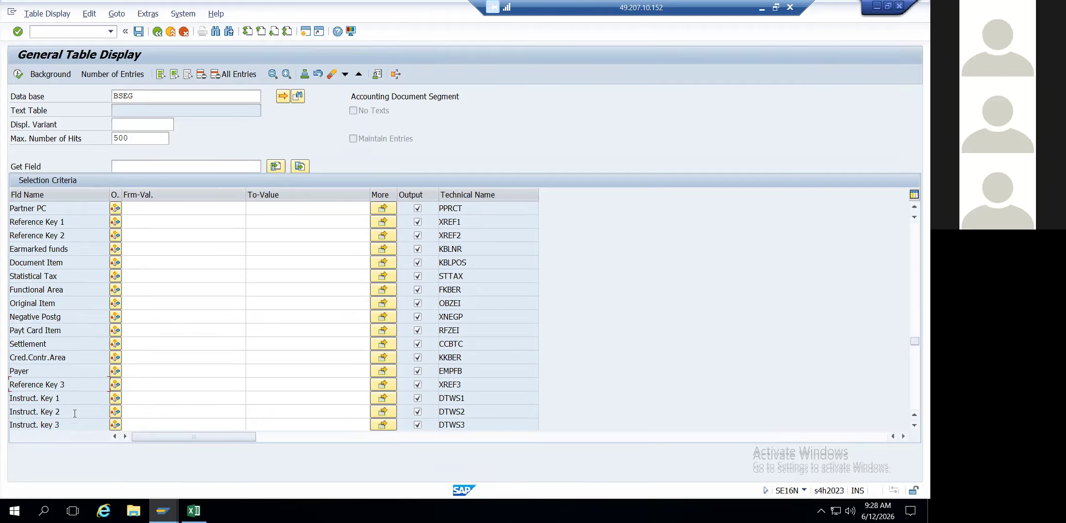
Point out the field Instruct. Key 1 and its technical name DTWS1 in the BSEG field list.
{"action": "left_click", "coordinate": [70, 395]}
{"action": "left_click_drag", "start_coordinate": [464, 398], "coordinate": [438, 398]}
{"action": "left_click", "coordinate": [437, 398]}
{"action": "left_click_drag", "start_coordinate": [479, 404], "coordinate": [438, 405]}
{"action": "left_click", "coordinate": [437, 405]}
Return to the vendor line item display, close the column search and accept the current layout.
{"action": "key", "text": "alt+Tab"}
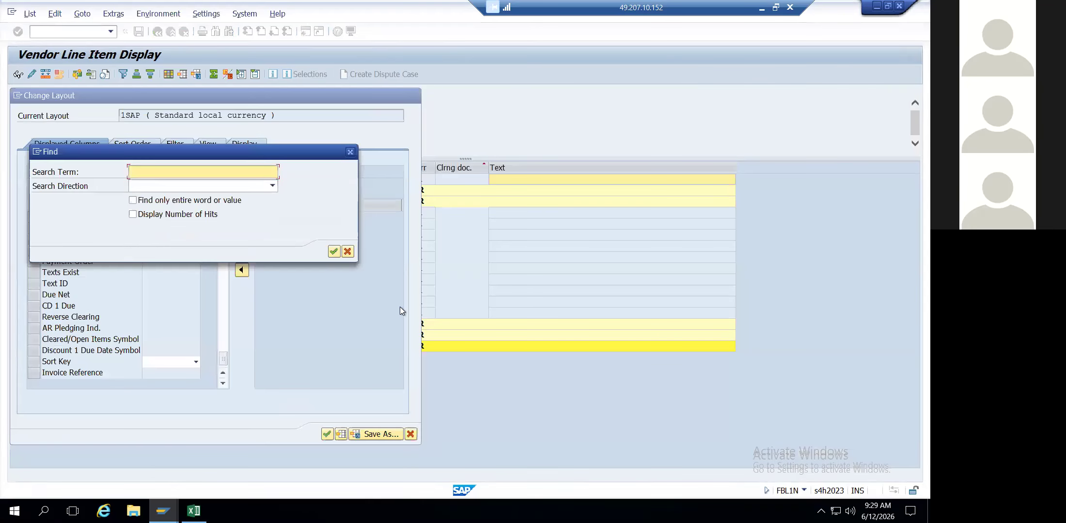
{"action": "left_click", "coordinate": [350, 153]}
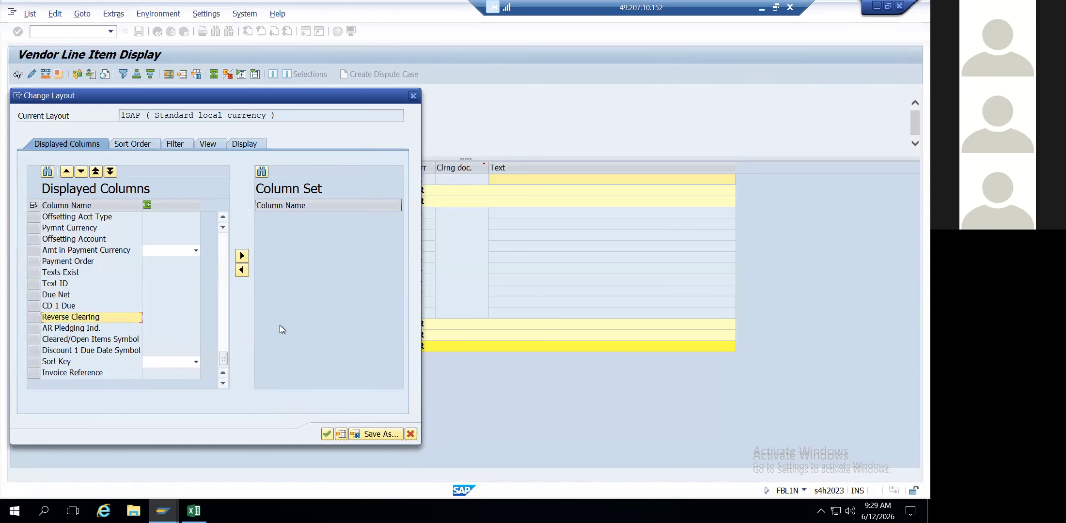
{"action": "left_click", "coordinate": [328, 435]}
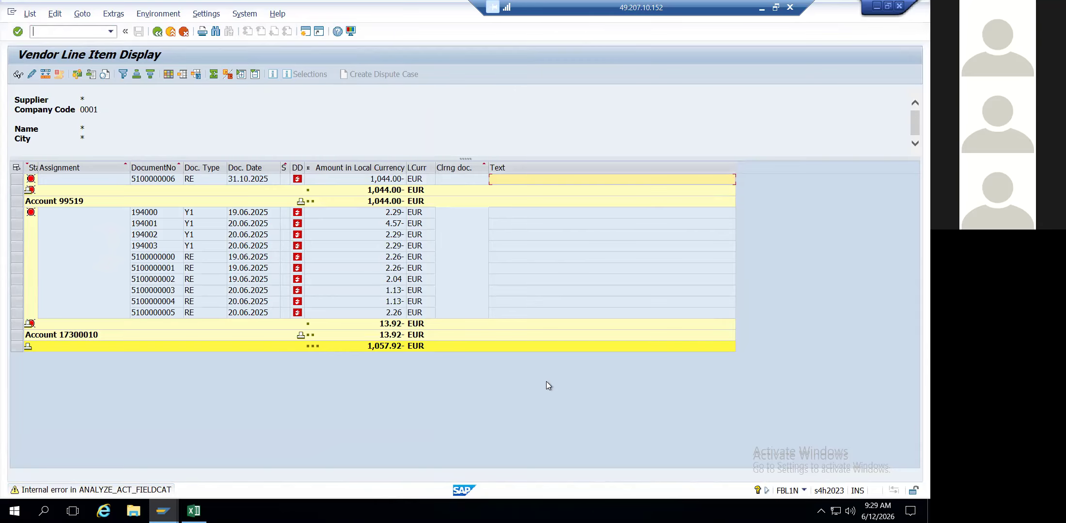
Switch to the special fields new entries session and enter field name DTWS1 for table BSEG.
{"action": "key", "text": "alt+Tab"}
{"action": "key", "text": "alt+Tab"}
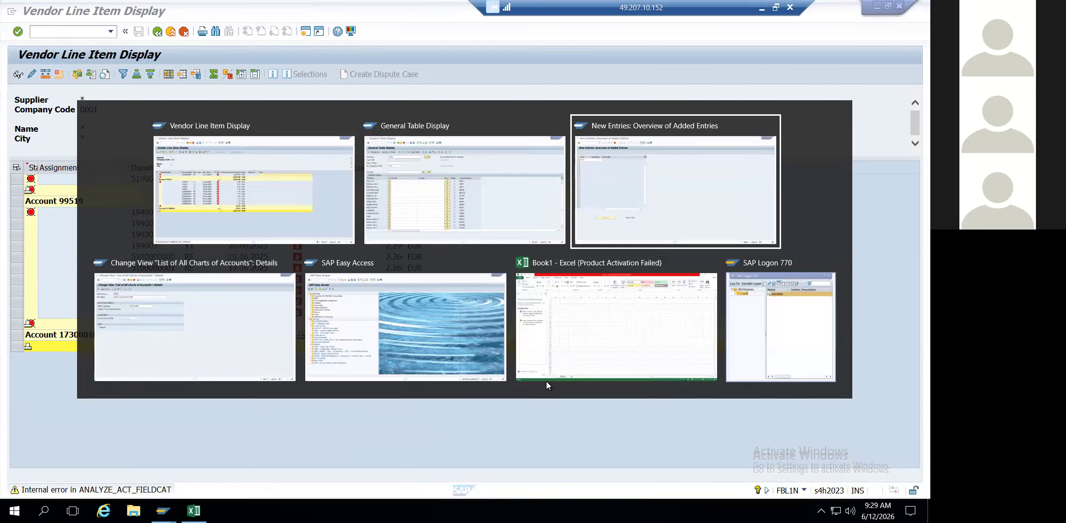
{"action": "key", "text": "alt+Tab"}
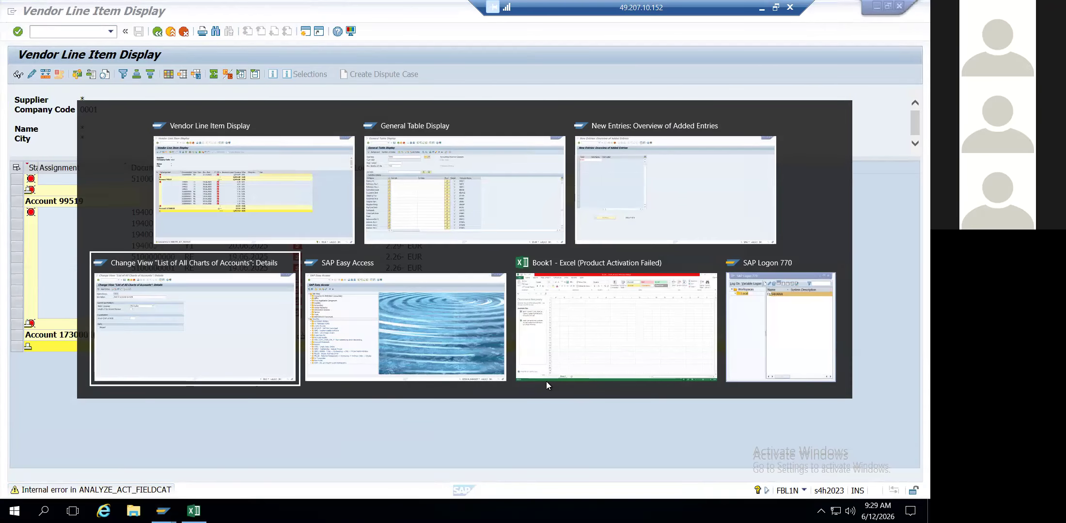
{"action": "key", "text": "alt+Tab"}
{"action": "key", "text": "alt+Tab"}
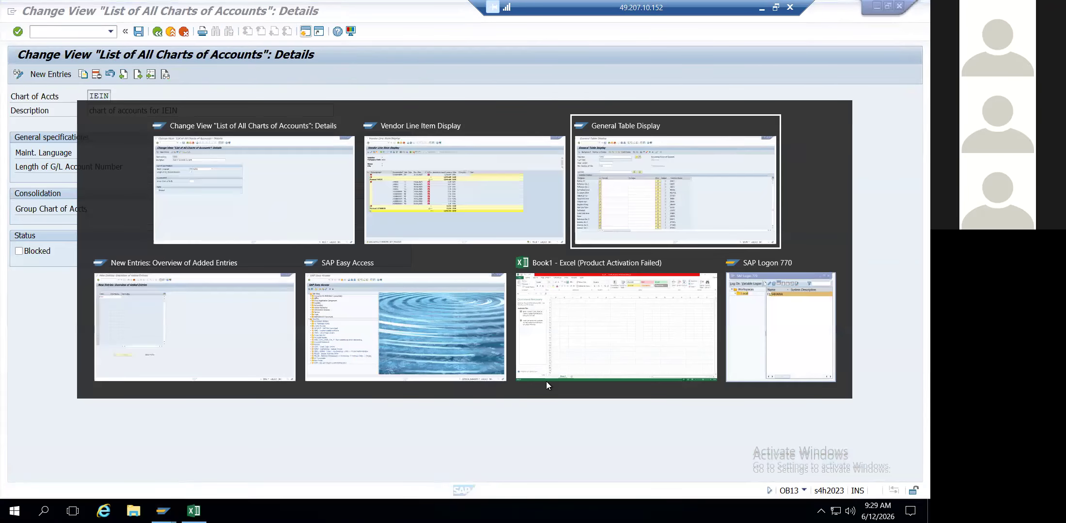
{"action": "key", "text": "alt+Tab"}
{"action": "key", "text": "alt+Tab"}
{"action": "key", "text": "alt+Tab"}
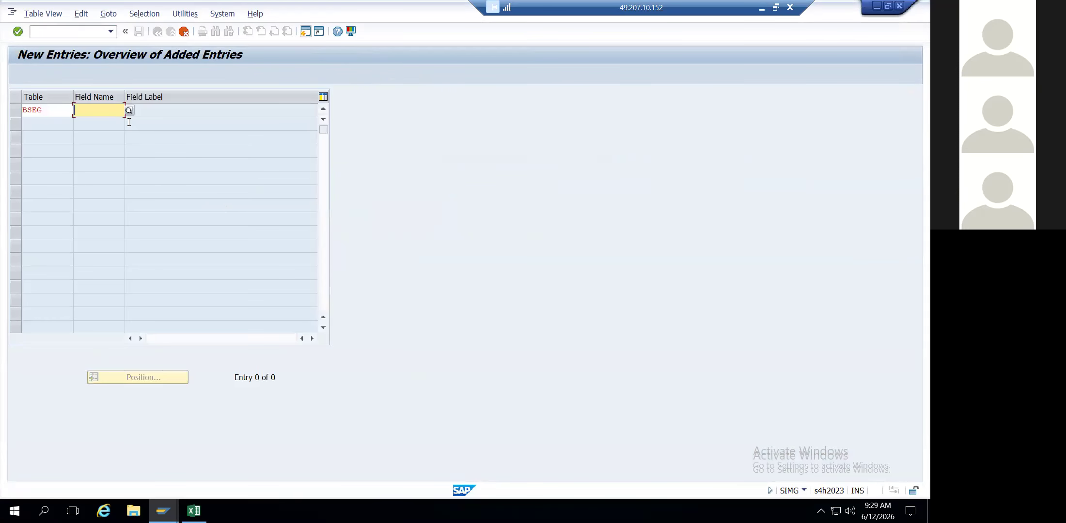
{"action": "type", "text": "DTWS1"}
{"action": "key", "text": "Return"}
Examine the field label shown for DTWS1 in the BSEG entry row.
{"action": "left_click", "coordinate": [179, 111]}
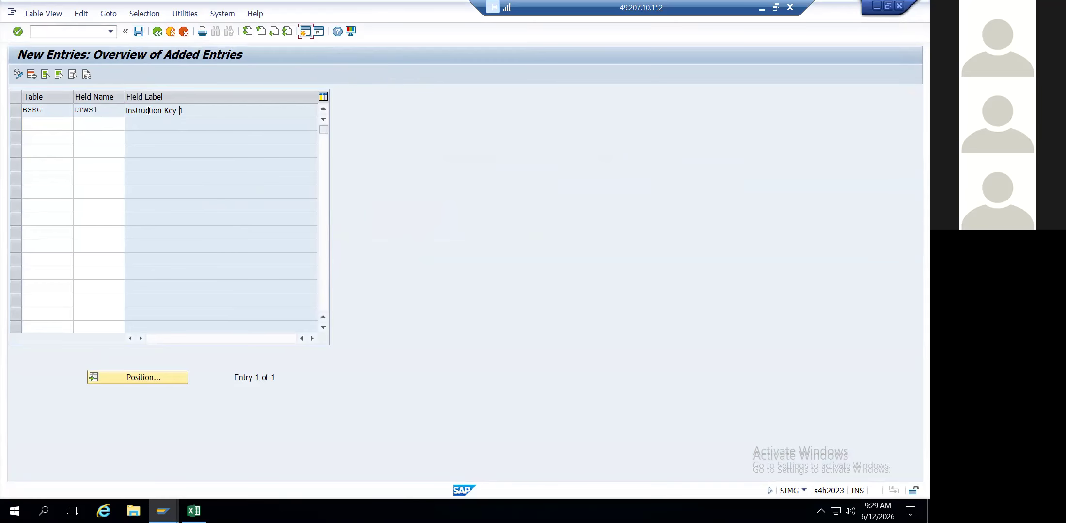
{"action": "key", "text": "shift+End"}
{"action": "left_click", "coordinate": [154, 111]}
{"action": "left_click", "coordinate": [177, 111]}
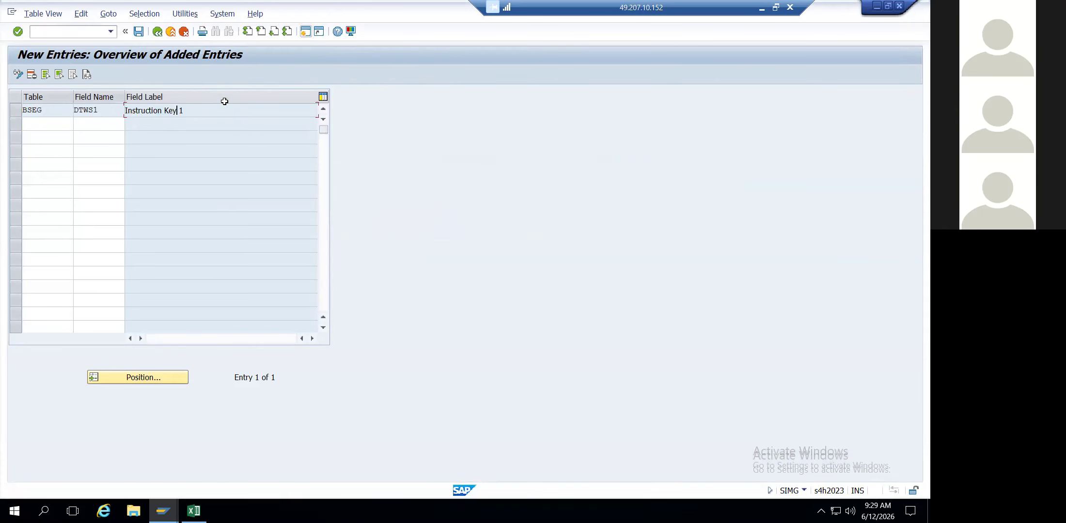
Leave the special fields maintenance without saving and return to the SAP Easy Access session.
{"action": "left_click", "coordinate": [159, 37]}
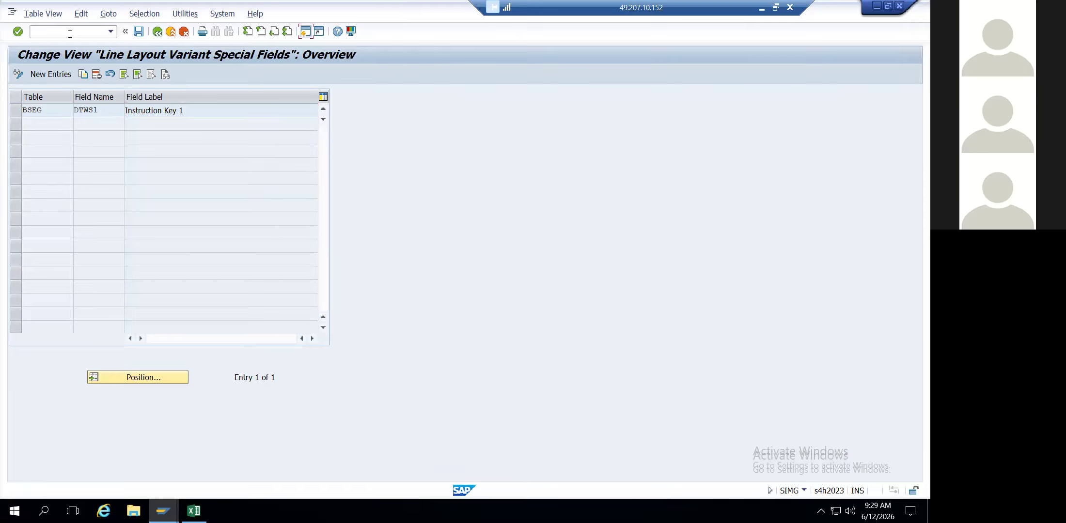
{"action": "type", "text": "/n"}
{"action": "key", "text": "Return"}
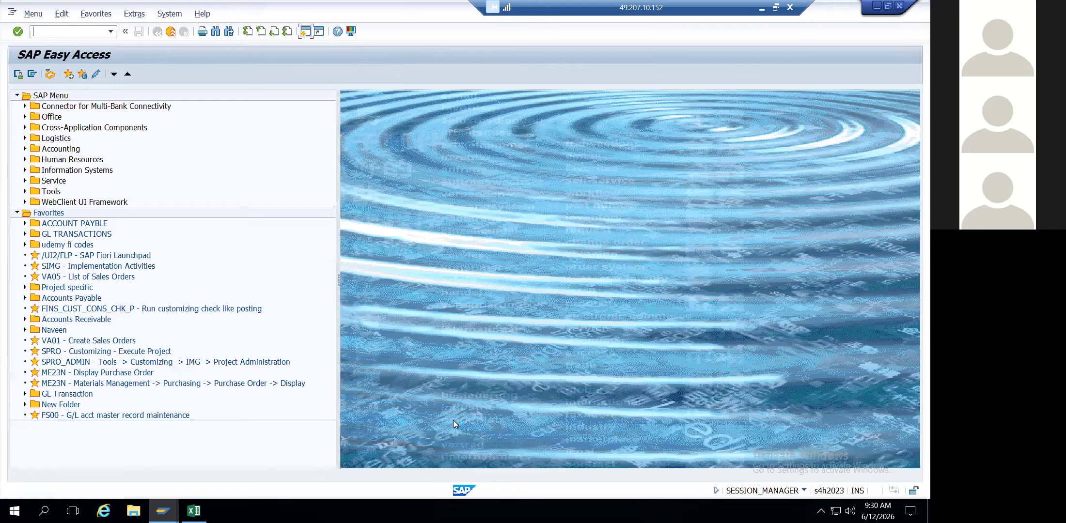
{"action": "key", "text": "alt+Tab"}
{"action": "key", "text": "Tab"}
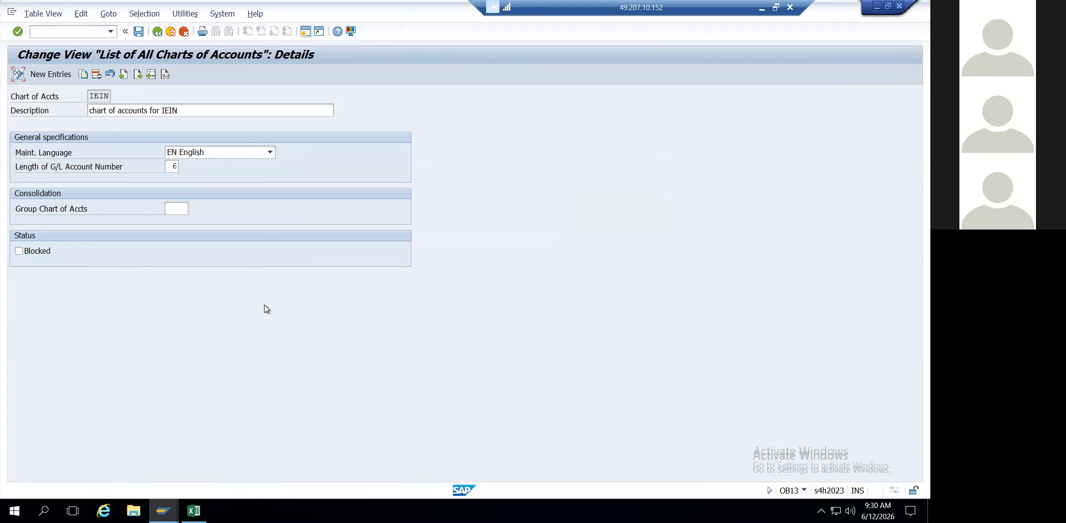
{"action": "key", "text": "alt+Tab"}
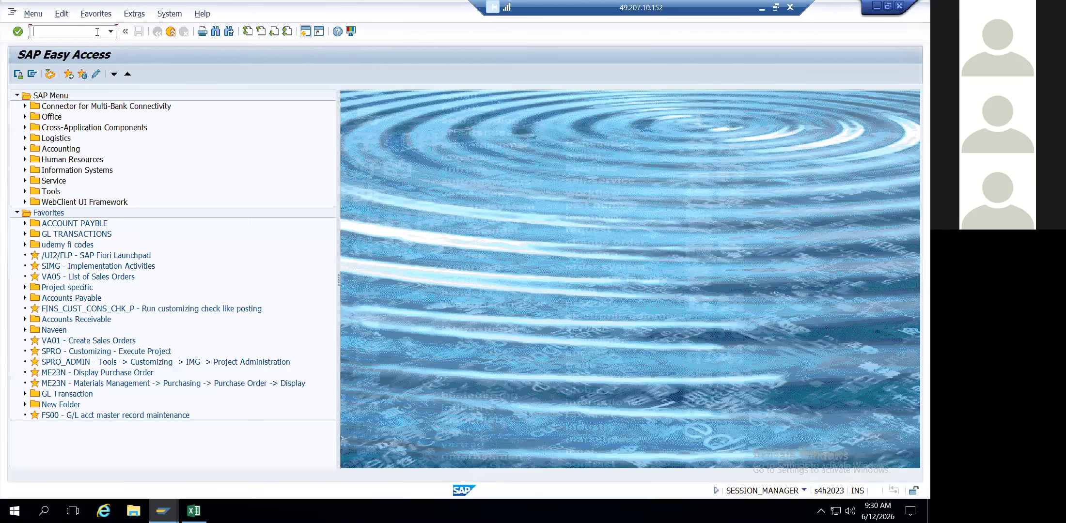
Start transaction SPRO and display the SAP Reference IMG.
{"action": "type", "text": "spro"}
{"action": "key", "text": "Return"}
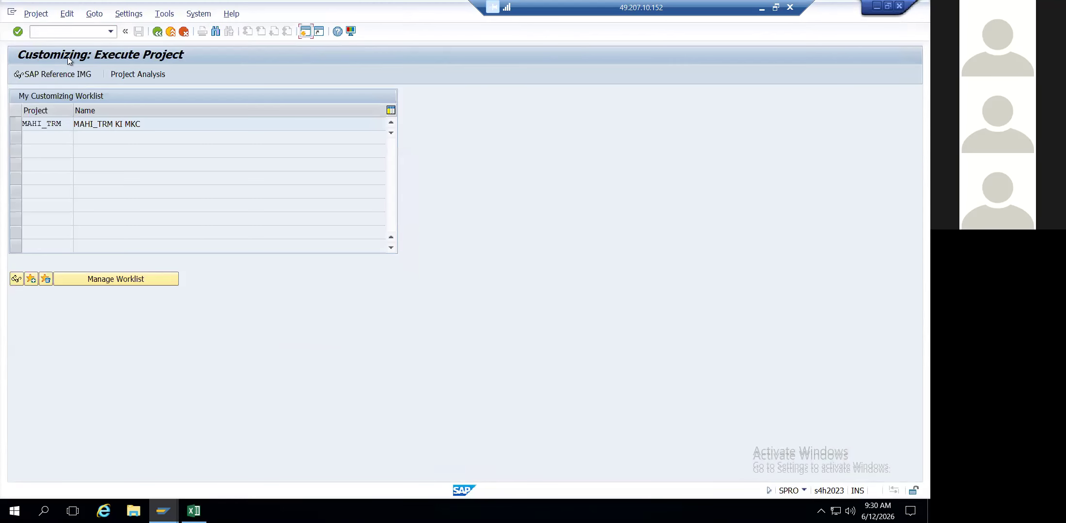
{"action": "left_click", "coordinate": [55, 78]}
{"action": "type", "text": "/n"}
{"action": "key", "text": "Down"}
{"action": "key", "text": "Down"}
{"action": "key", "text": "Down"}
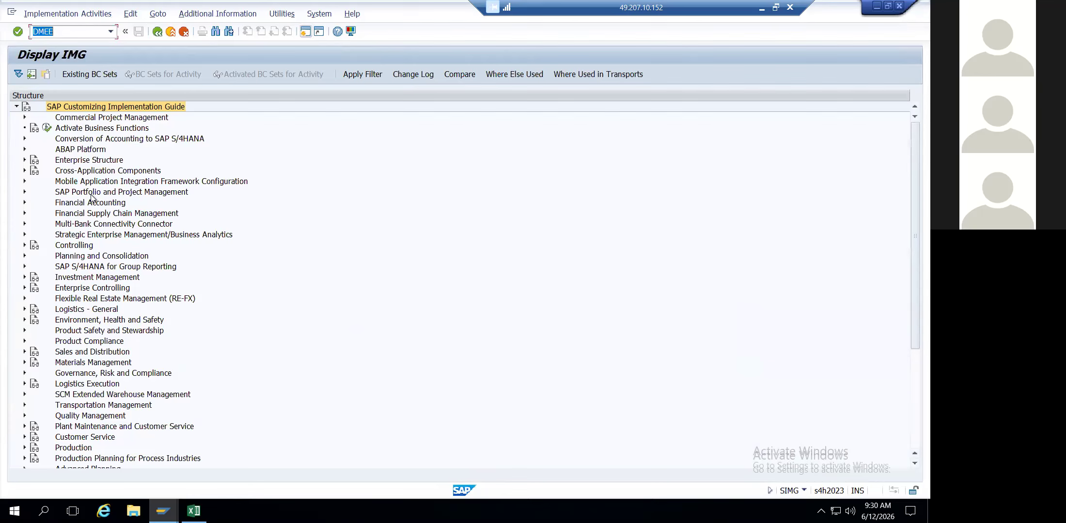
Expand Financial Accounting and its Accounts Receivable and Accounts Payable node in the IMG structure.
{"action": "left_click", "coordinate": [92, 197]}
{"action": "double_click", "coordinate": [92, 197]}
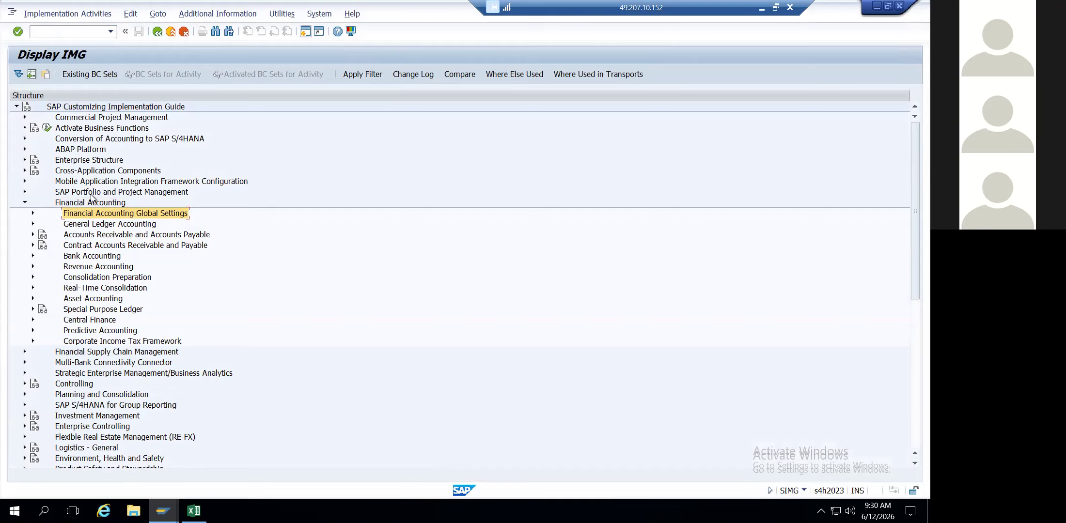
{"action": "key", "text": "Down"}
{"action": "key", "text": "Right"}
{"action": "key", "text": "Left"}
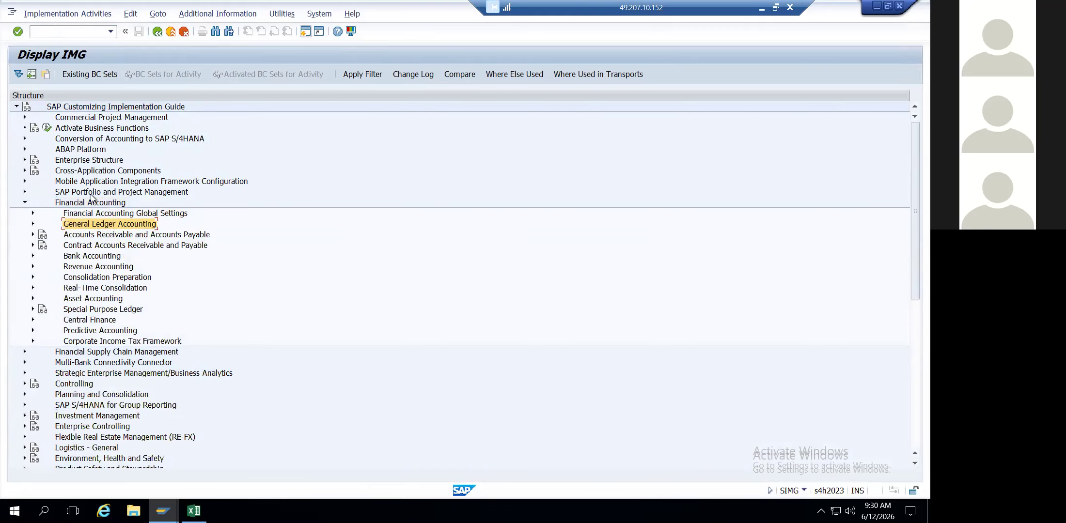
{"action": "key", "text": "Down"}
{"action": "key", "text": "Right"}
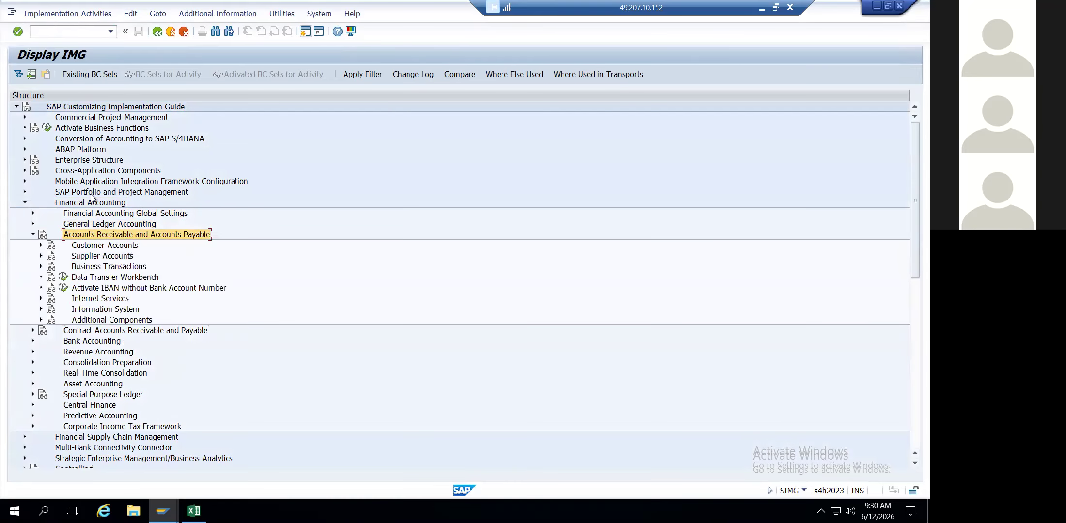
Expand Supplier Accounts and its Line Items node under Accounts Receivable and Accounts Payable.
{"action": "key", "text": "Down"}
{"action": "key", "text": "Right"}
{"action": "key", "text": "Left"}
{"action": "key", "text": "Down"}
{"action": "key", "text": "Right"}
{"action": "key", "text": "Down"}
{"action": "key", "text": "Down"}
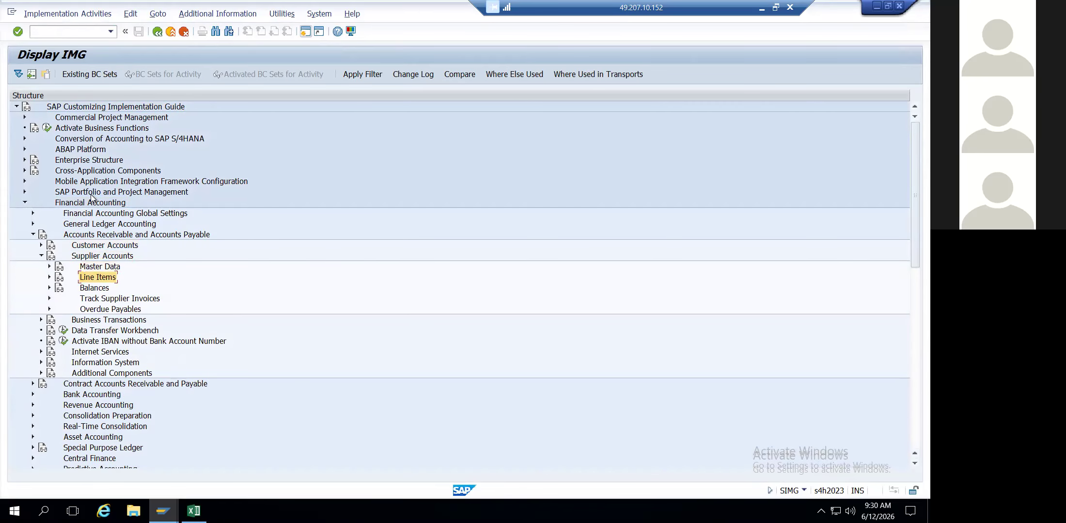
{"action": "key", "text": "Right"}
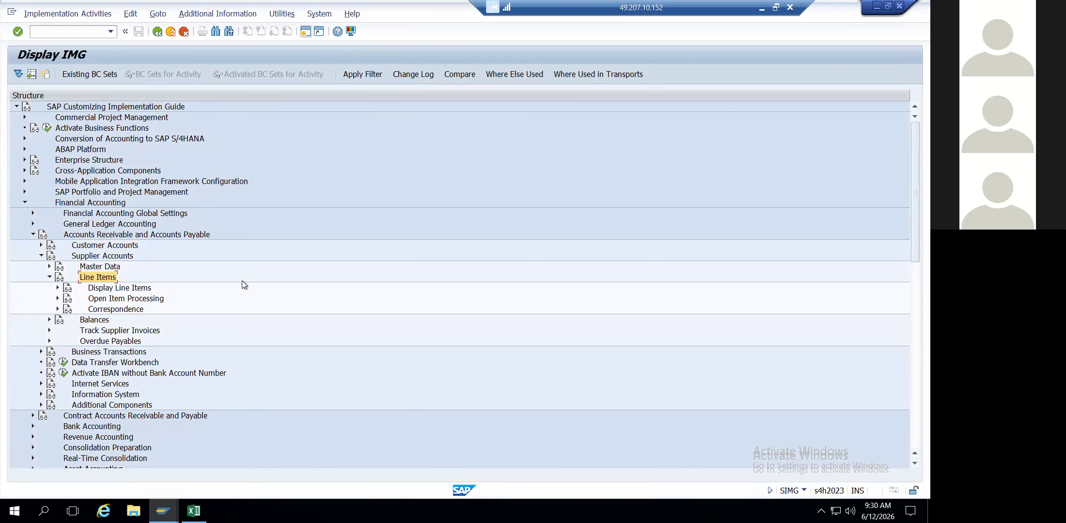
Expand Display Line Items and select the activity Define Additional Fields for Line Item Display.
{"action": "key", "text": "Down"}
{"action": "key", "text": "Up"}
{"action": "key", "text": "Down"}
{"action": "key", "text": "Right"}
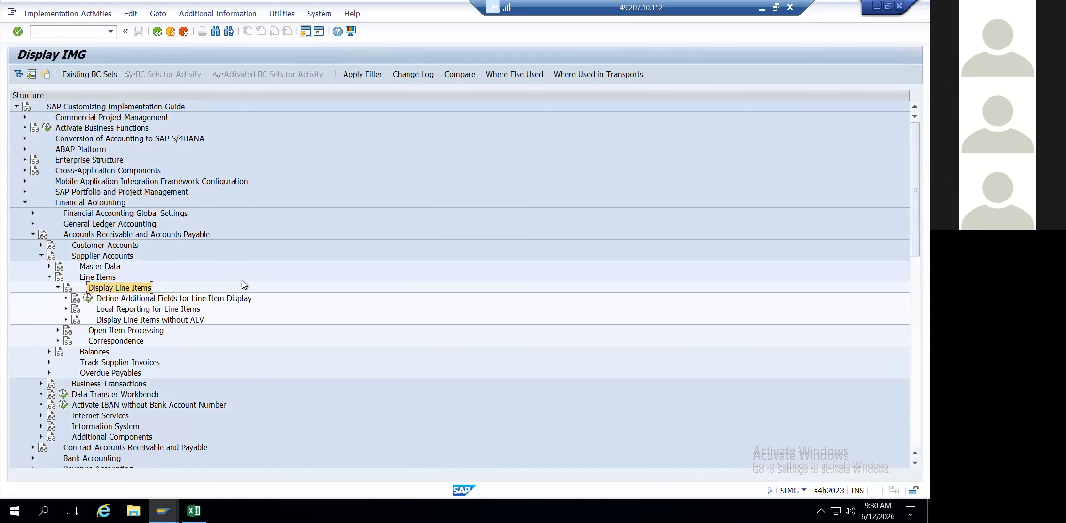
{"action": "key", "text": "Down"}
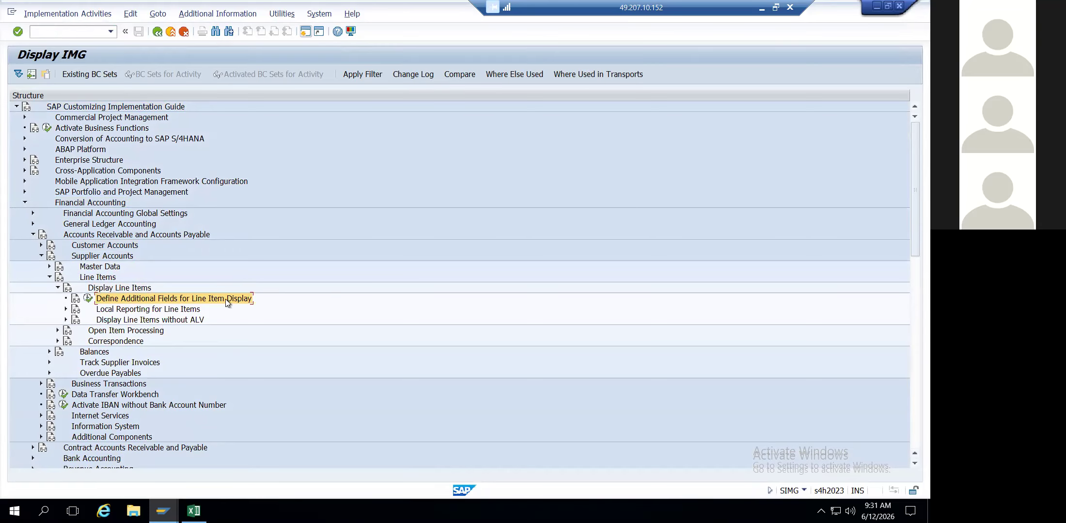
Display the IMG Activity keys as additional information and select the row of Define Additional Fields for Line Item Display.
{"action": "left_click", "coordinate": [225, 14]}
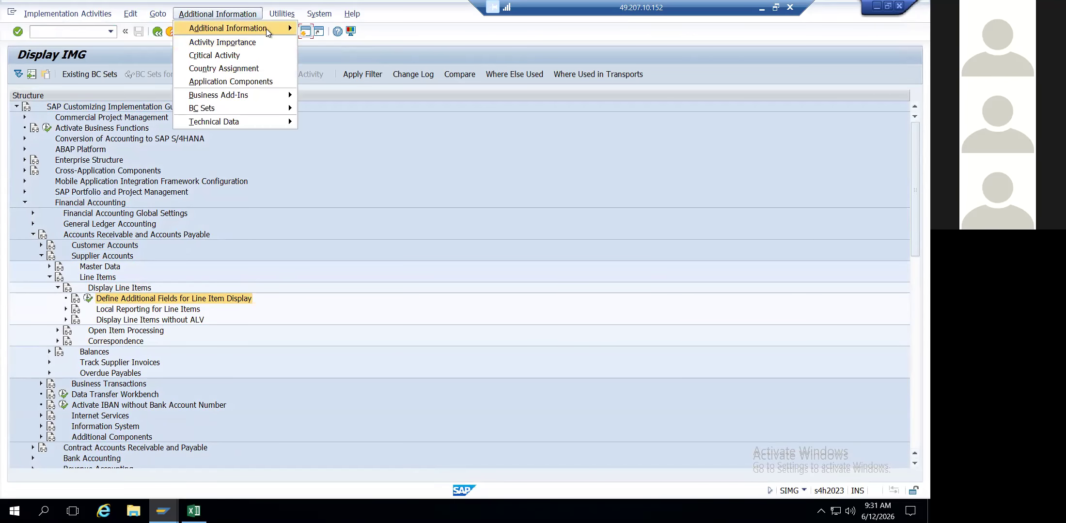
{"action": "mouse_move", "coordinate": [266, 29]}
{"action": "mouse_move", "coordinate": [332, 44]}
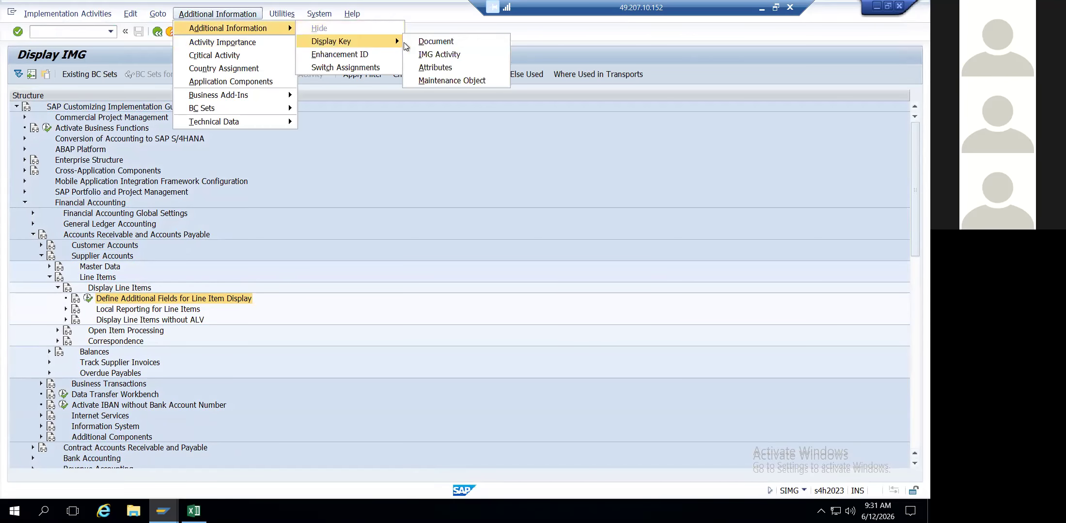
{"action": "left_click", "coordinate": [430, 55]}
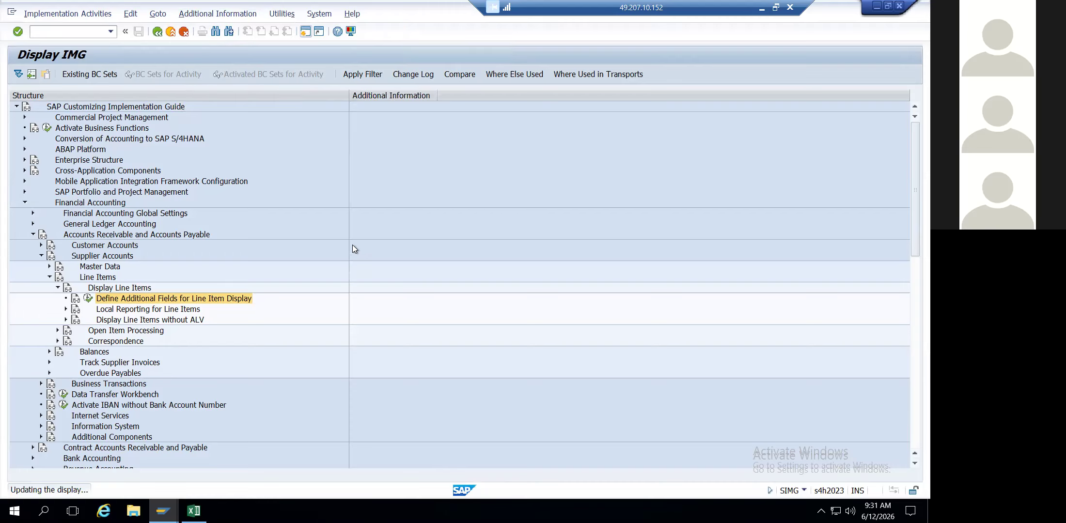
{"action": "left_click", "coordinate": [421, 304]}
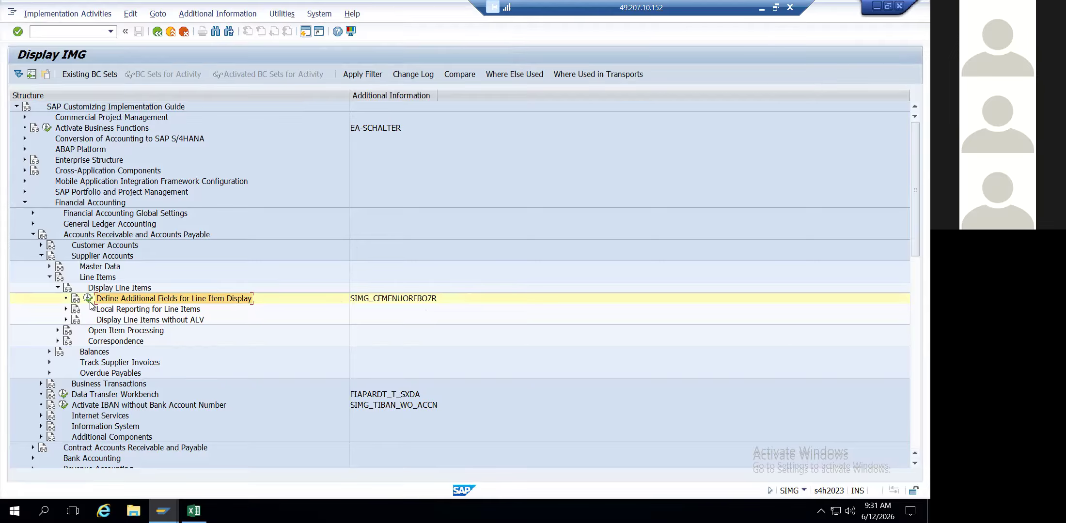
View the documentation of Define Additional Fields for Line Item Display and return to the IMG structure.
{"action": "left_click", "coordinate": [73, 298]}
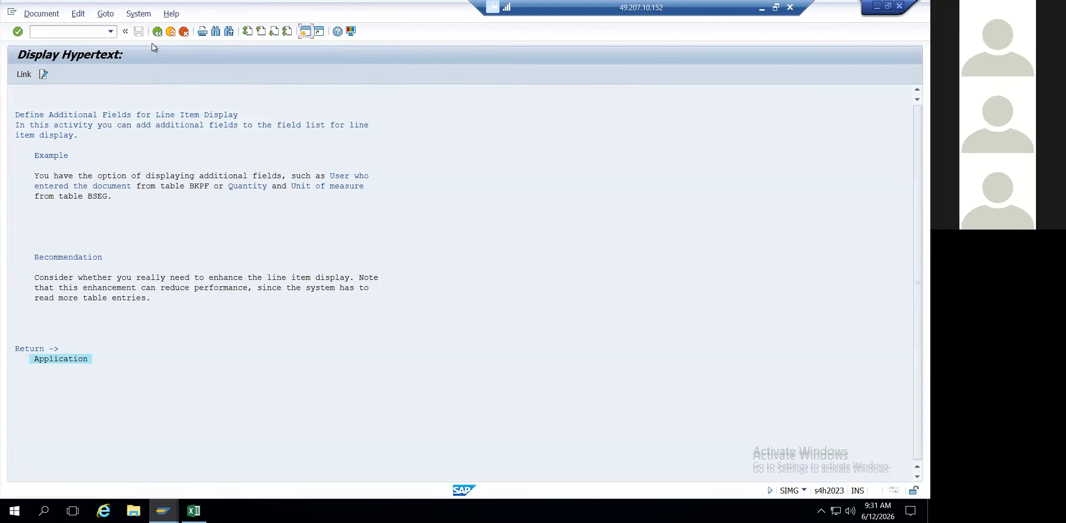
{"action": "left_click", "coordinate": [157, 32]}
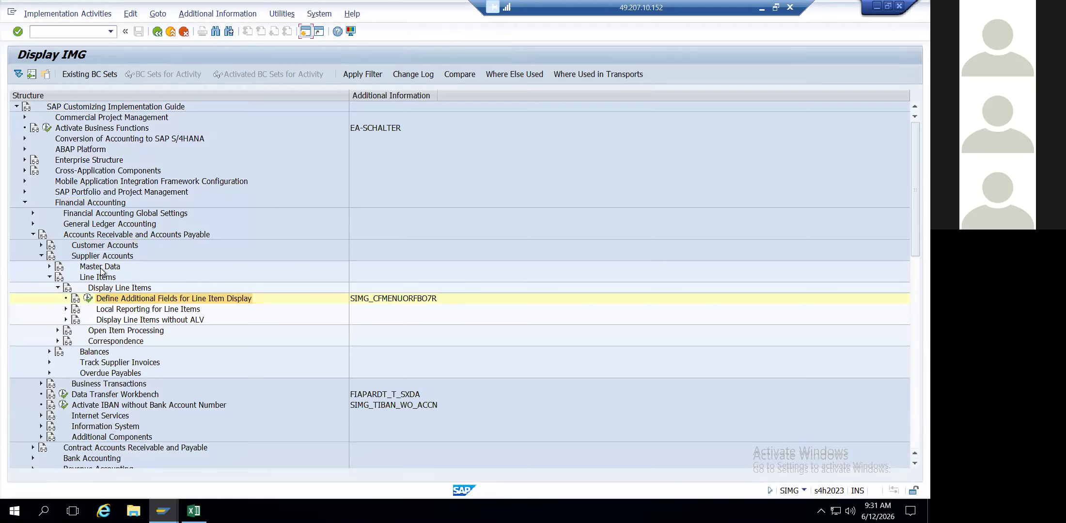
{"action": "left_click", "coordinate": [119, 301]}
{"action": "double_click", "coordinate": [119, 299]}
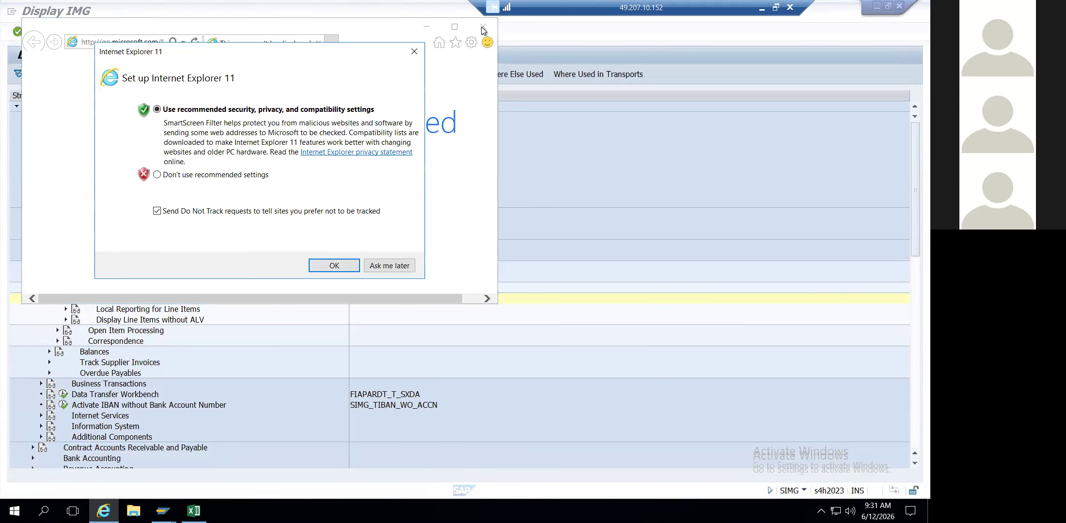
{"action": "left_click", "coordinate": [416, 53]}
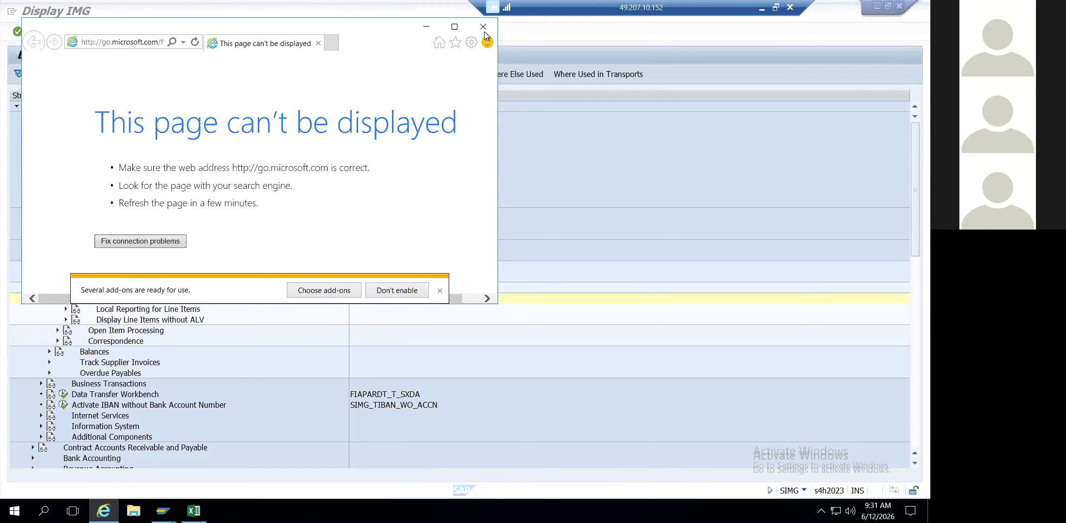
{"action": "left_click", "coordinate": [484, 30]}
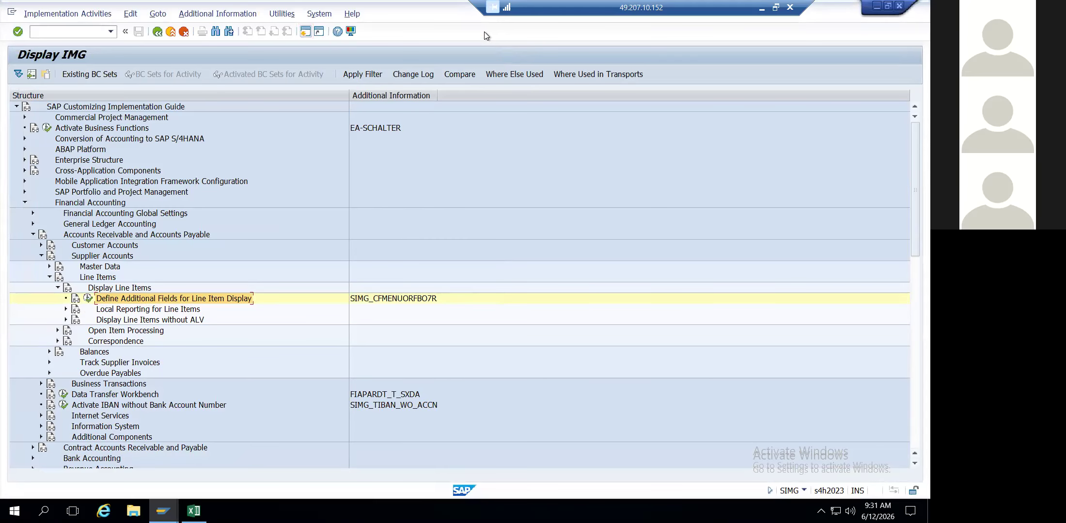
Reopen the documentation of the additional fields activity to read its example, and go back to the IMG structure.
{"action": "left_click", "coordinate": [76, 299]}
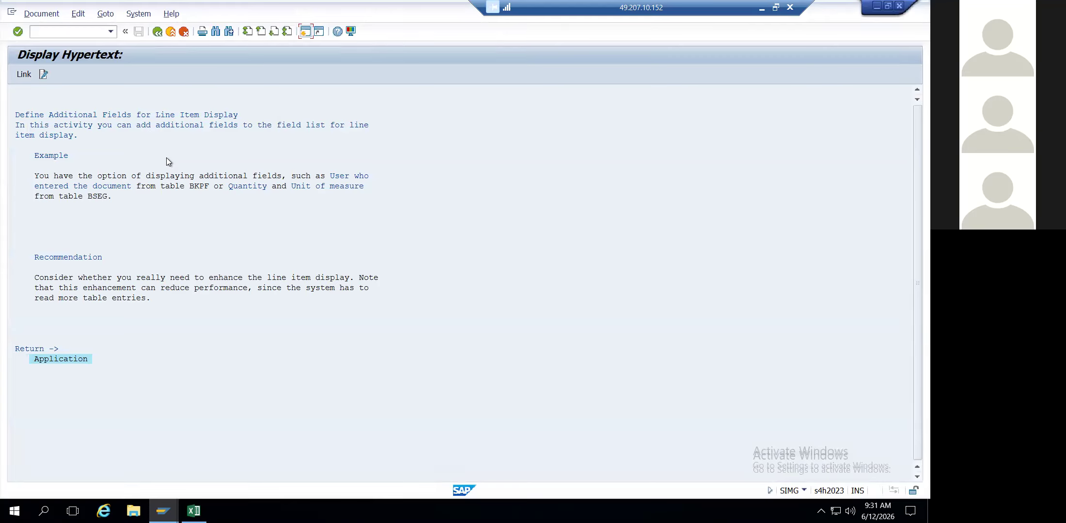
{"action": "left_click", "coordinate": [158, 32]}
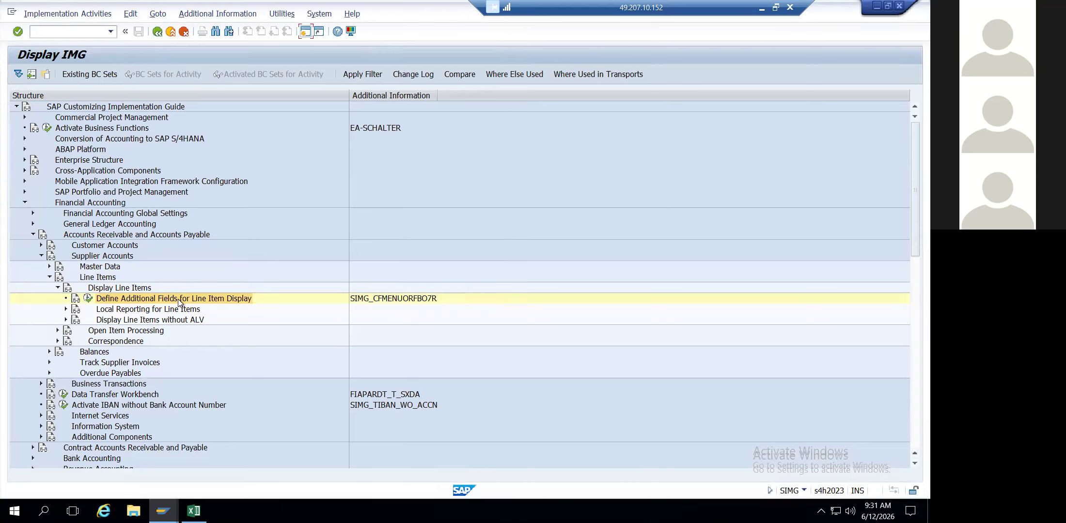
{"action": "left_click", "coordinate": [178, 300]}
Switch to the BSEG field list, mark Instruct. Key 1 with its technical name DTWS1, and return to the IMG.
{"action": "key", "text": "alt+Tab"}
{"action": "key", "text": "alt+Tab"}
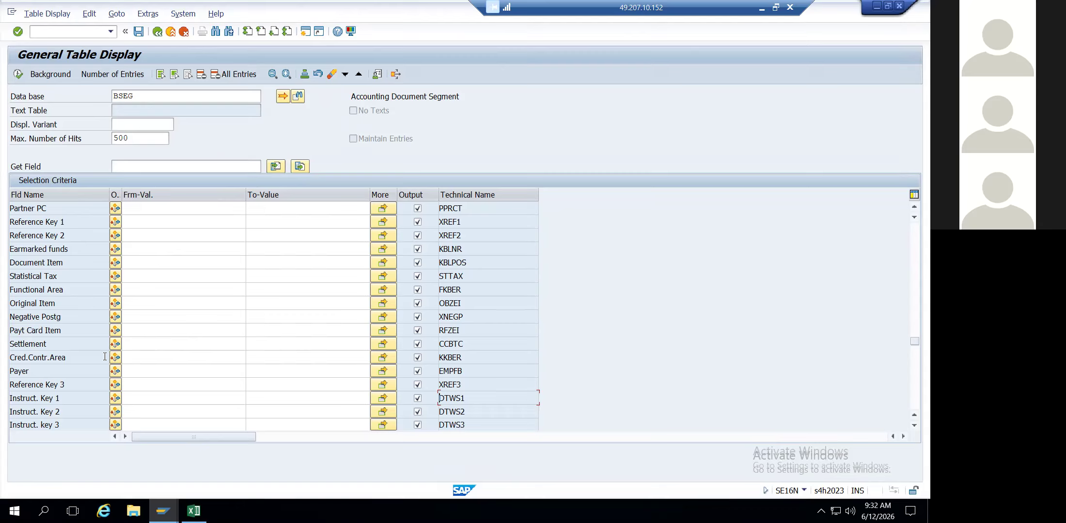
{"action": "left_click", "coordinate": [68, 397]}
{"action": "left_click_drag", "start_coordinate": [476, 393], "coordinate": [438, 398]}
{"action": "key", "text": "alt+Tab"}
Execute Define Additional Fields for Line Item Display, accept the cross-client caution and start new entries.
{"action": "left_click", "coordinate": [89, 299]}
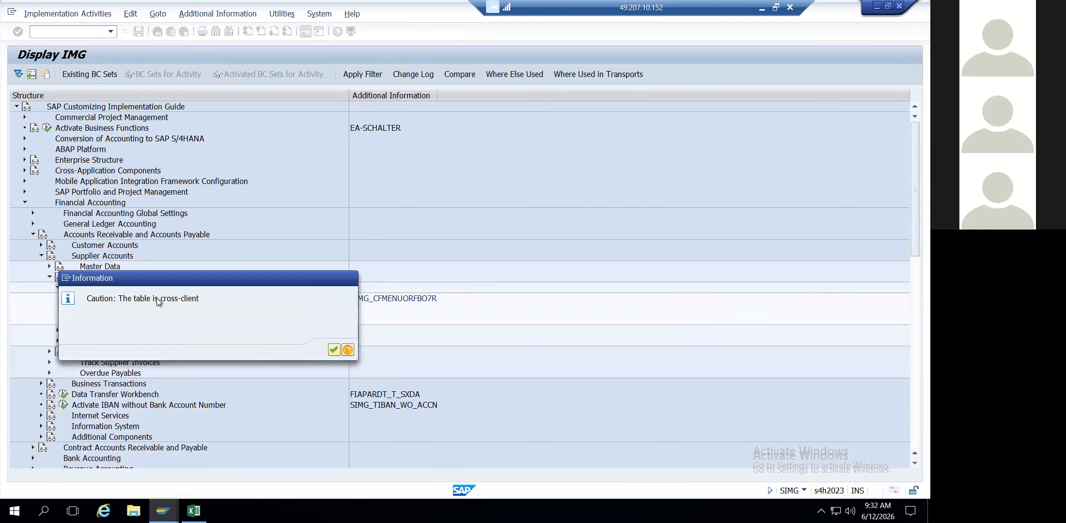
{"action": "key", "text": "Return"}
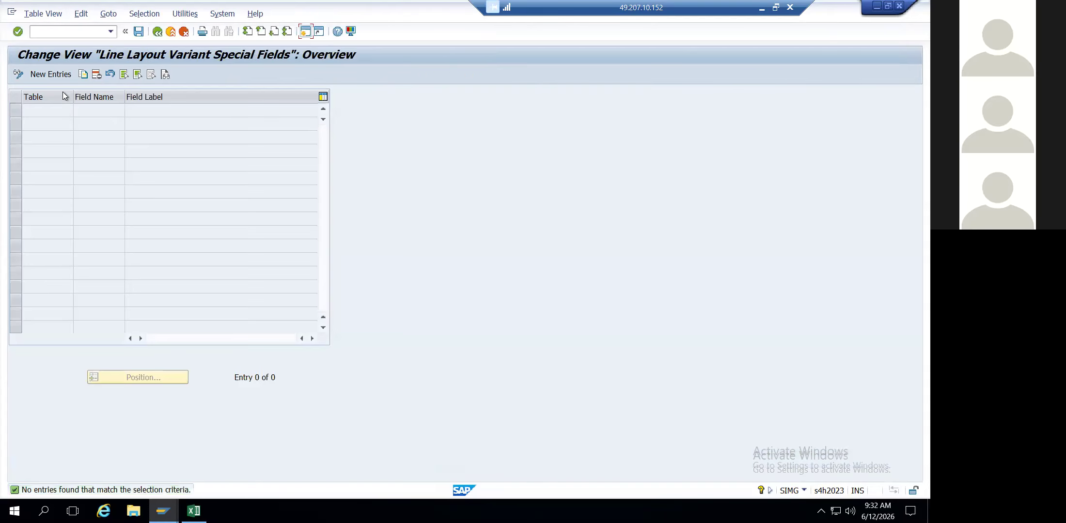
{"action": "left_click", "coordinate": [56, 76]}
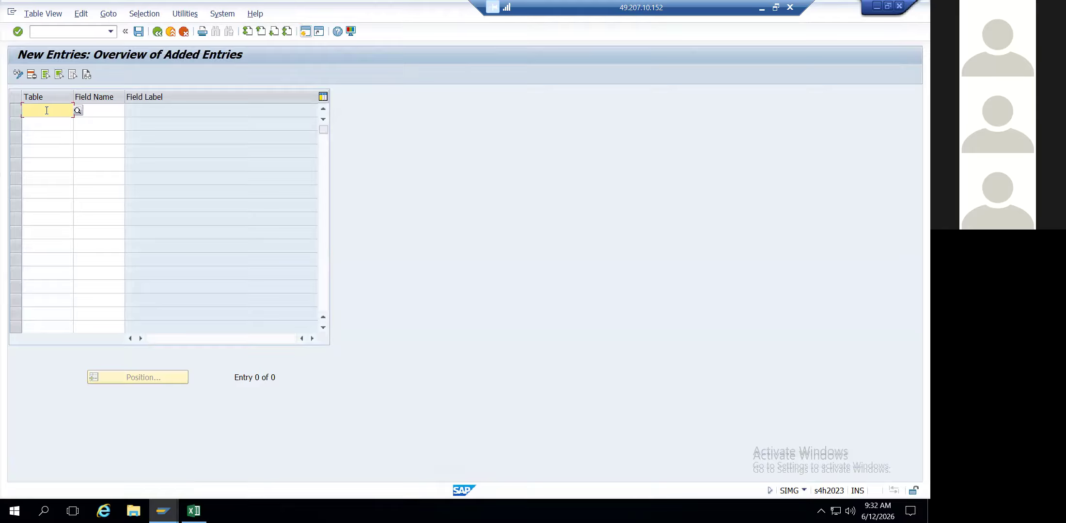
Add a line layout special field entry with table BSEG and field name DTWS1.
{"action": "left_click", "coordinate": [47, 111]}
{"action": "key", "text": "Down"}
{"action": "key", "text": "Return"}
{"action": "key", "text": "Tab"}
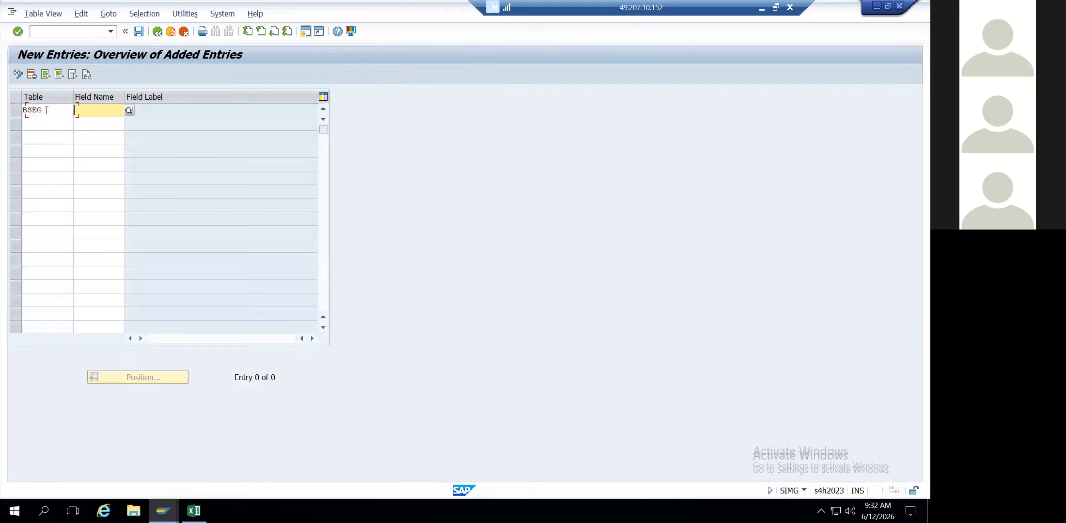
{"action": "type", "text": "DTWS1"}
{"action": "key", "text": "Return"}
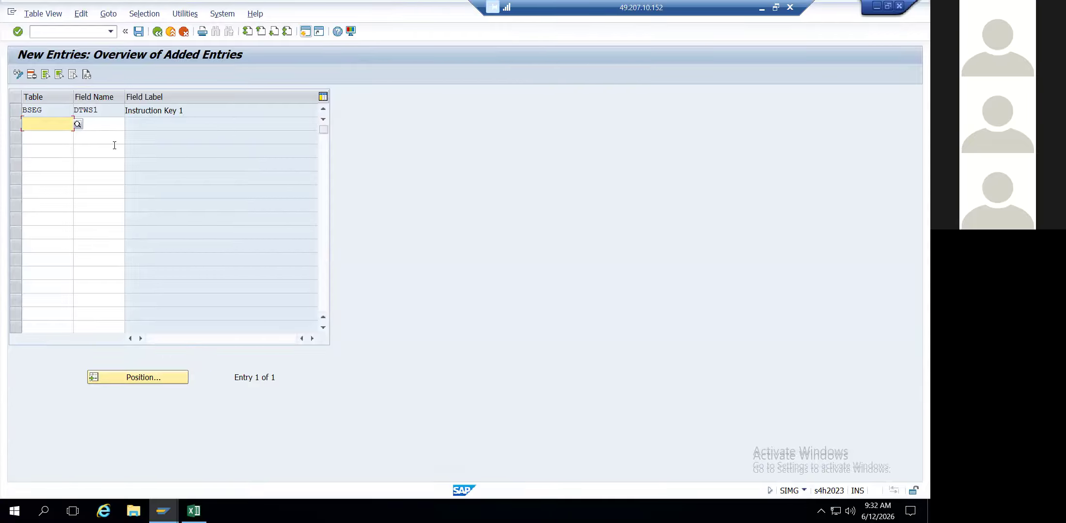
{"action": "left_click", "coordinate": [101, 112]}
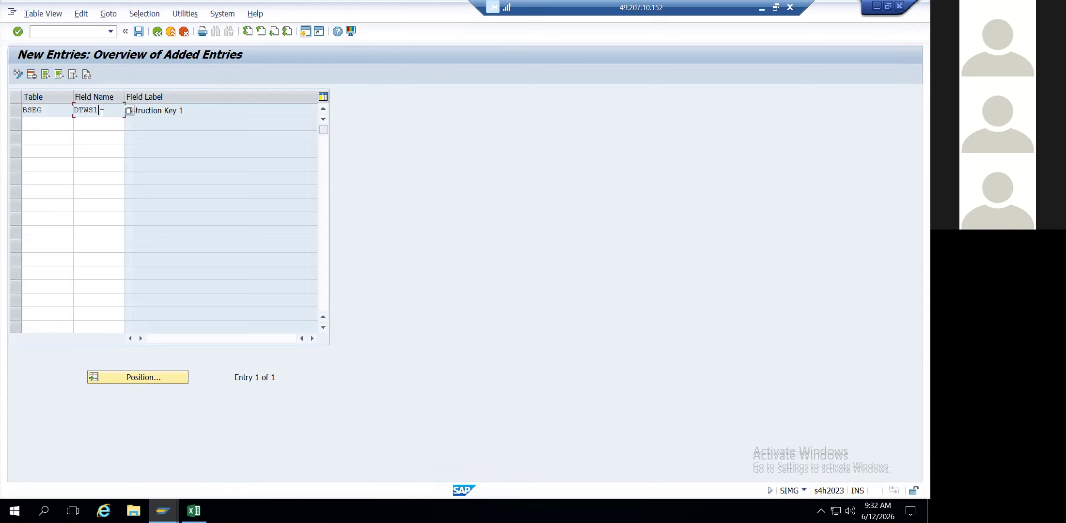
Switch to the General Table Display of BSEG and set the maximum number of hits to 256,147.
{"action": "key", "text": "alt+Tab"}
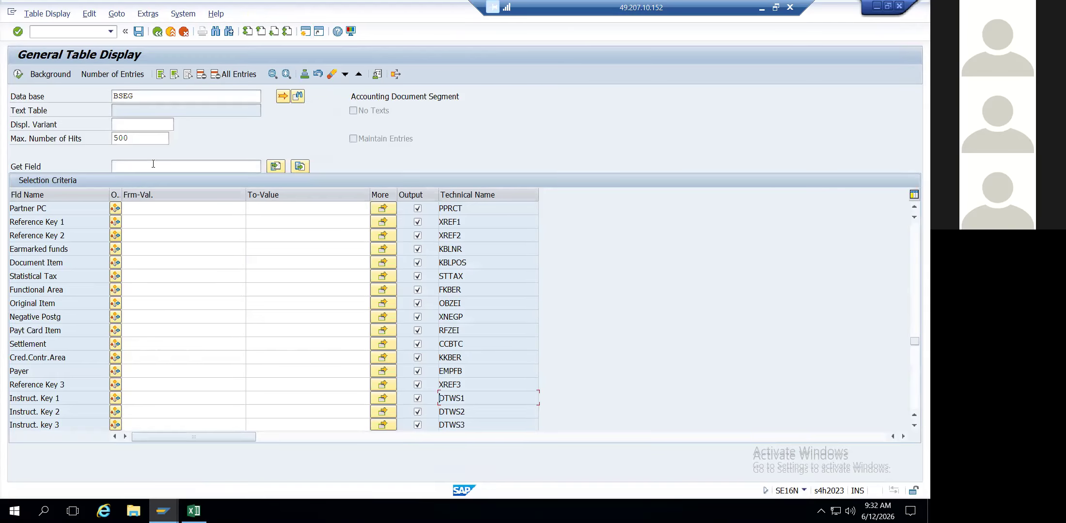
{"action": "left_click", "coordinate": [138, 137]}
{"action": "key", "text": "BackSpace"}
{"action": "key", "text": "BackSpace"}
{"action": "key", "text": "BackSpace"}
{"action": "type", "text": "256147"}
{"action": "key", "text": "Return"}
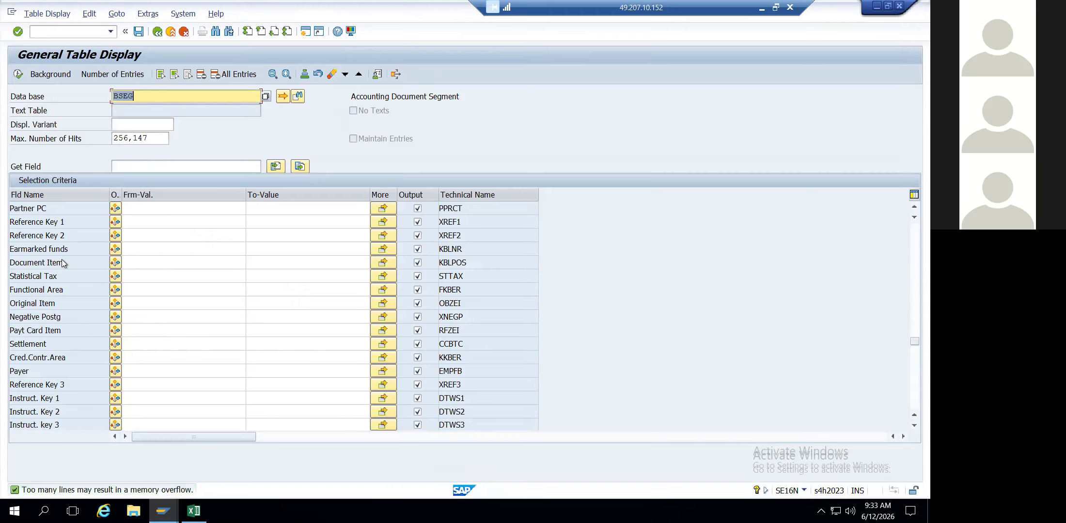
Look through the BSEG selection criteria for other fields and their technical names.
{"action": "scroll", "coordinate": [62, 261], "scroll_direction": "down", "scroll_amount": 5}
{"action": "scroll", "coordinate": [62, 263], "scroll_direction": "down", "scroll_amount": 8}
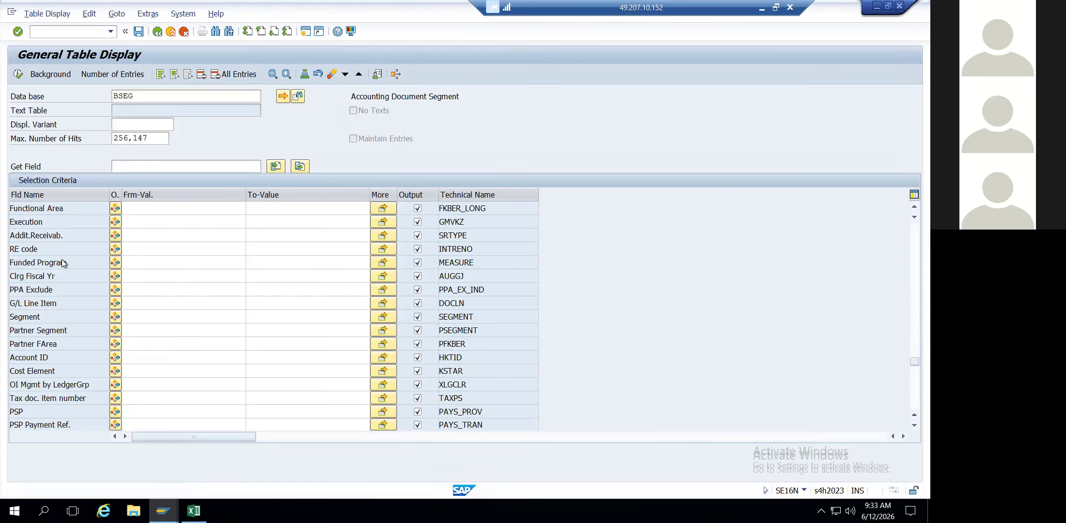
{"action": "scroll", "coordinate": [61, 262], "scroll_direction": "down", "scroll_amount": 10}
{"action": "scroll", "coordinate": [62, 263], "scroll_direction": "up", "scroll_amount": 2}
{"action": "scroll", "coordinate": [62, 263], "scroll_direction": "up", "scroll_amount": 5}
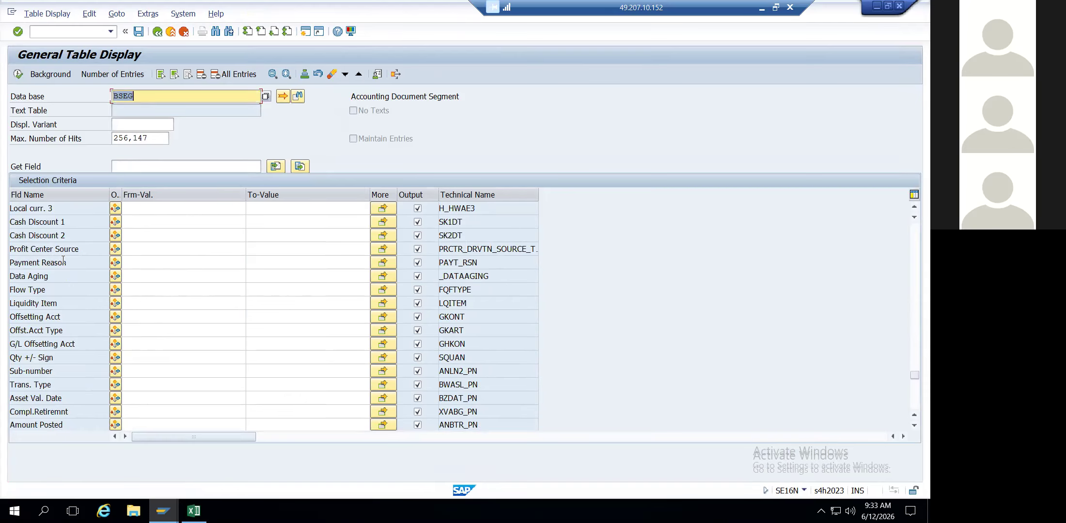
{"action": "scroll", "coordinate": [62, 263], "scroll_direction": "up", "scroll_amount": 12}
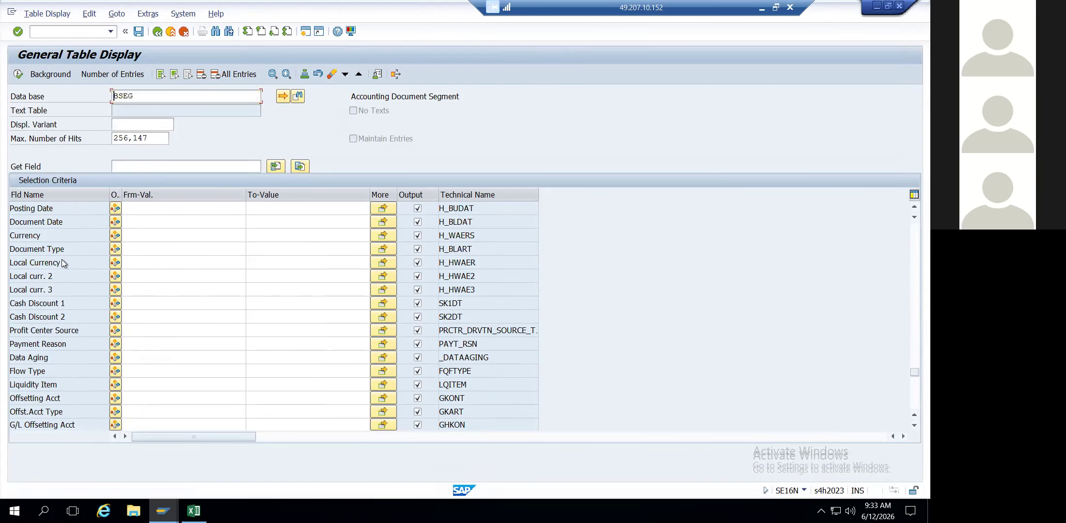
{"action": "scroll", "coordinate": [62, 262], "scroll_direction": "up", "scroll_amount": 10}
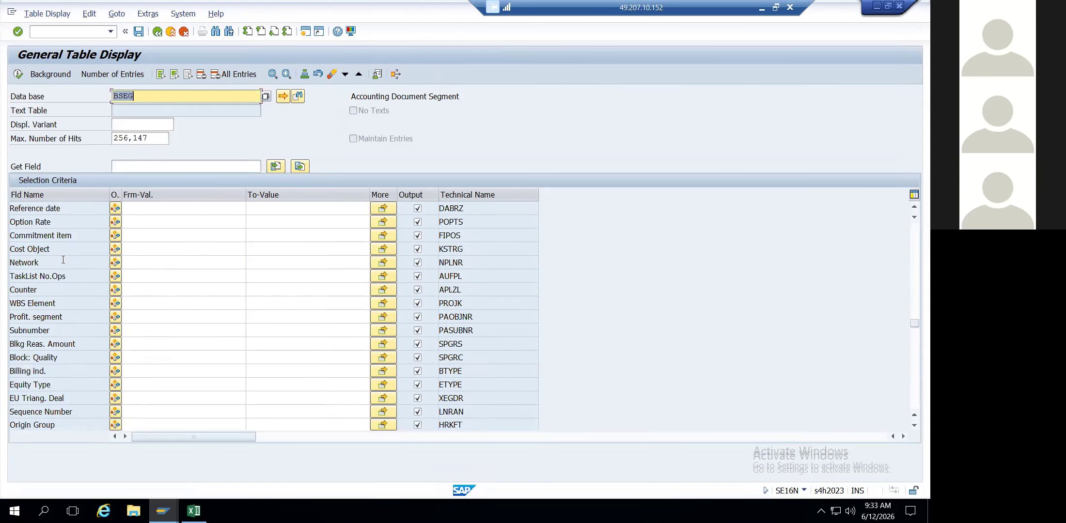
{"action": "scroll", "coordinate": [63, 260], "scroll_direction": "down", "scroll_amount": 10}
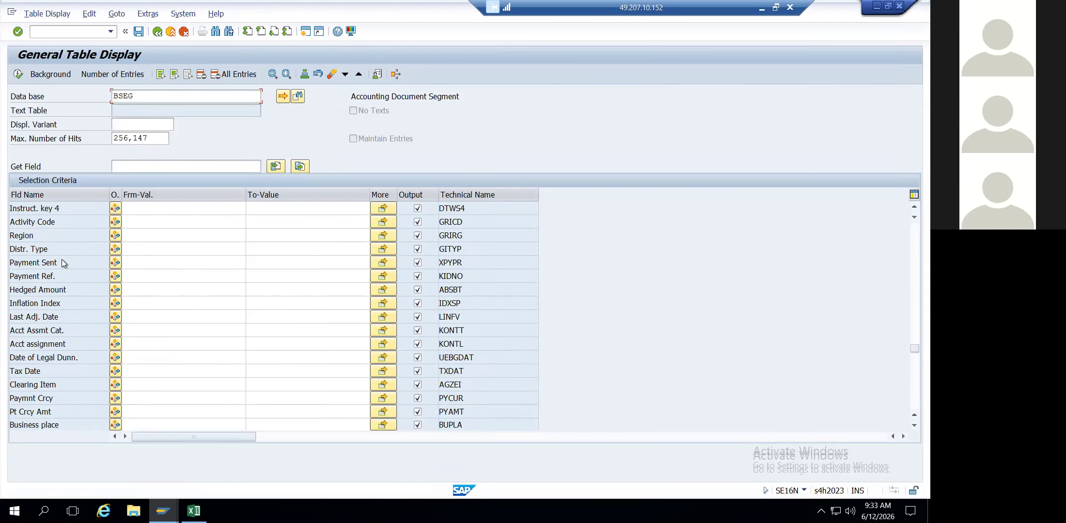
{"action": "scroll", "coordinate": [62, 262], "scroll_direction": "down", "scroll_amount": 3}
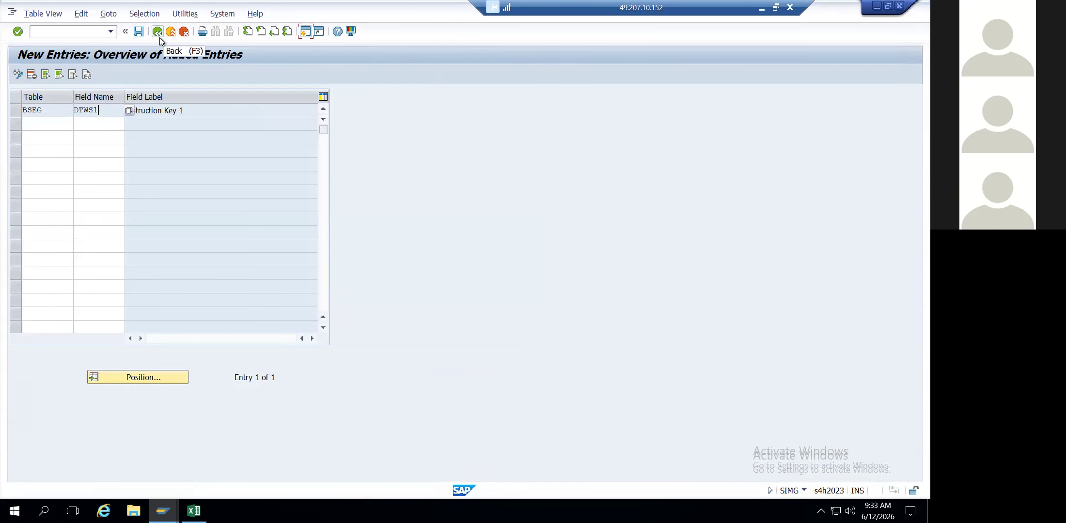
Compare the field label of the new special field entry with the Diff. Realized fields in the BSEG field list.
{"action": "left_click", "coordinate": [184, 113]}
{"action": "key", "text": "alt+Tab"}
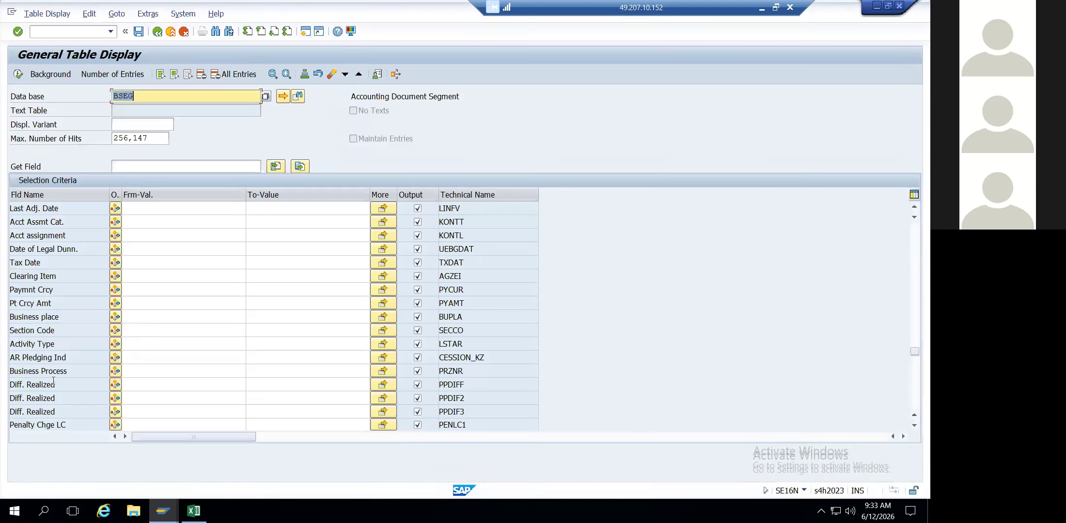
{"action": "left_click", "coordinate": [47, 385]}
{"action": "scroll", "coordinate": [46, 385], "scroll_direction": "down", "scroll_amount": 2}
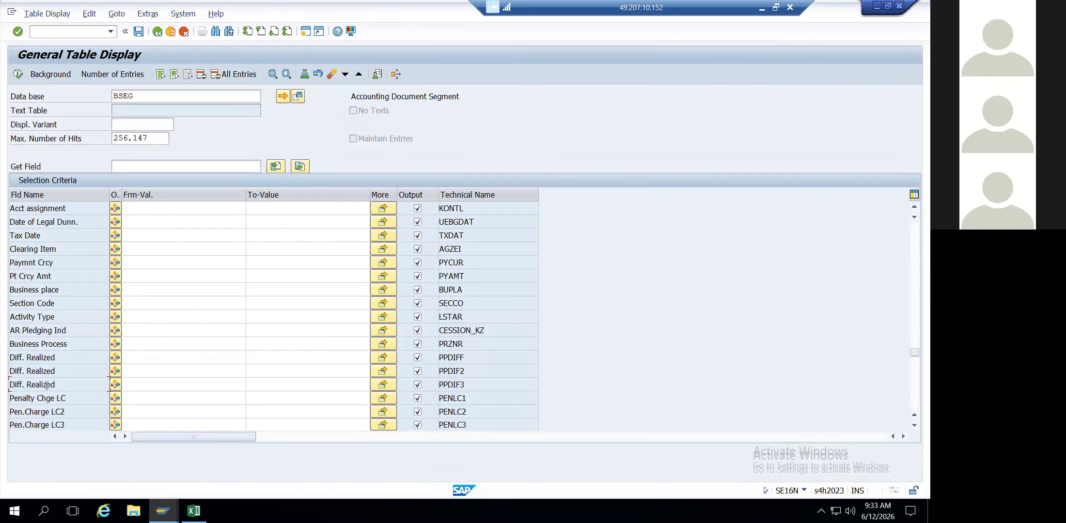
{"action": "key", "text": "alt+Tab"}
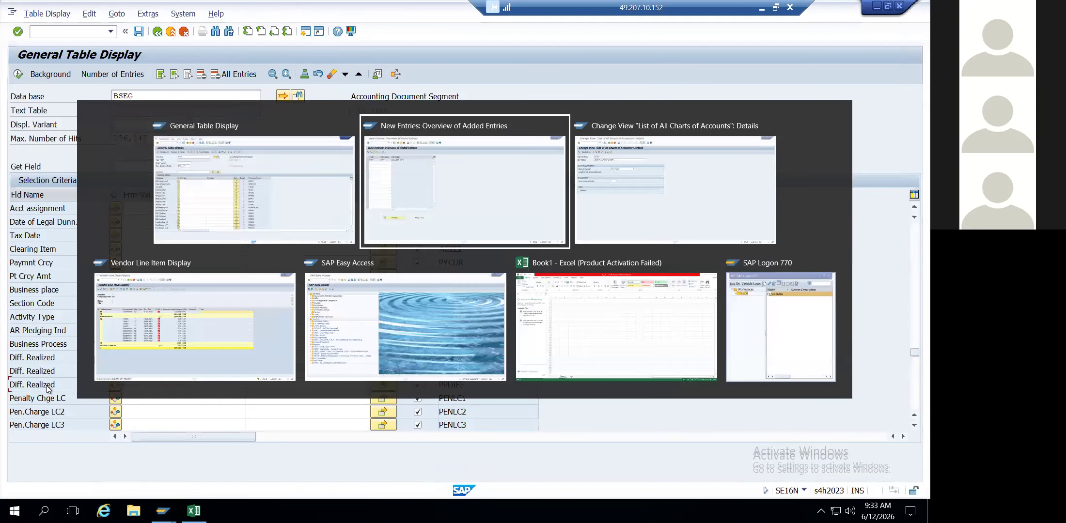
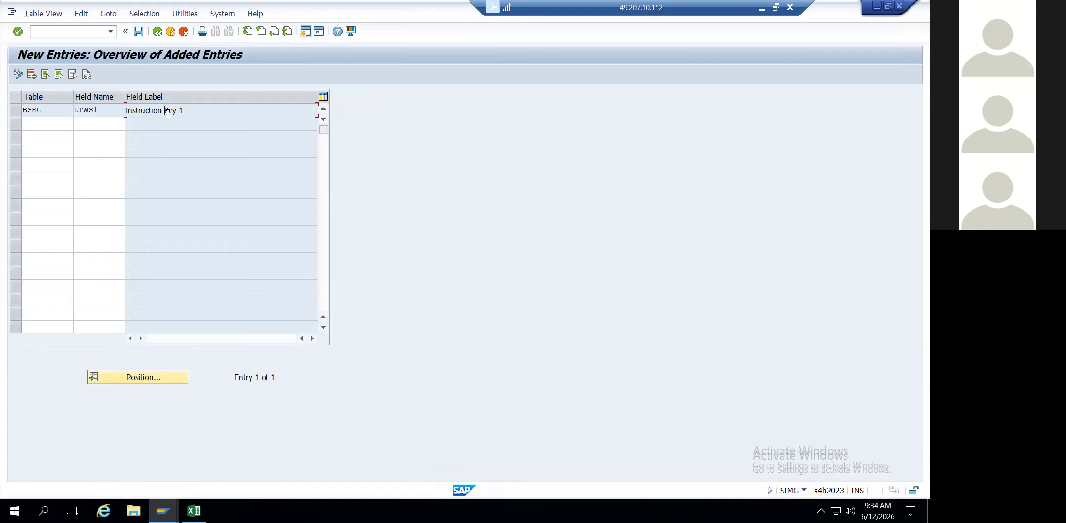
Leave the special fields maintenance without saving the DTWS1 entry and return to the IMG structure.
{"action": "left_click", "coordinate": [178, 111]}
{"action": "key", "text": "BackSpace"}
{"action": "key", "text": "BackSpace"}
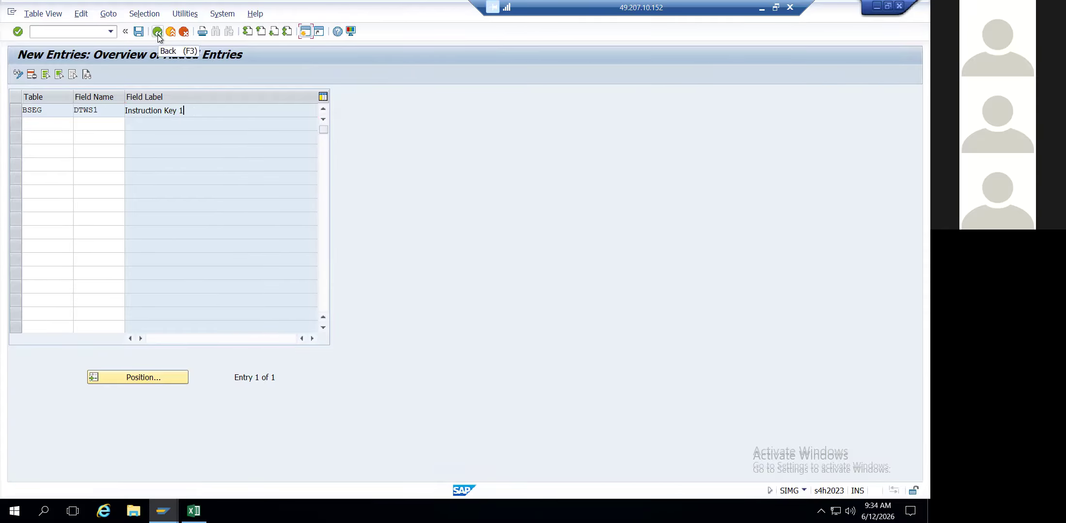
{"action": "left_click", "coordinate": [158, 35]}
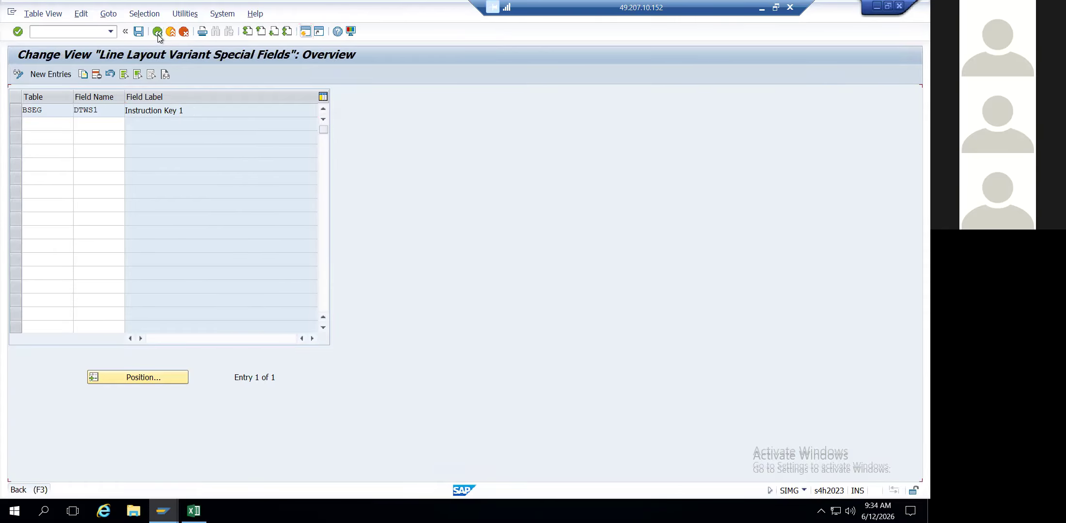
{"action": "left_click", "coordinate": [158, 35]}
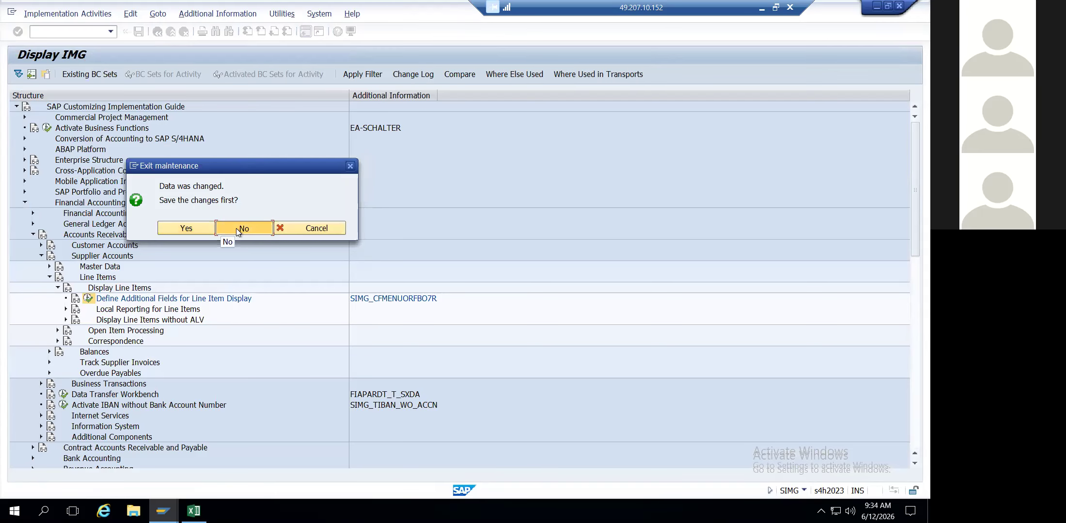
{"action": "left_click", "coordinate": [235, 228]}
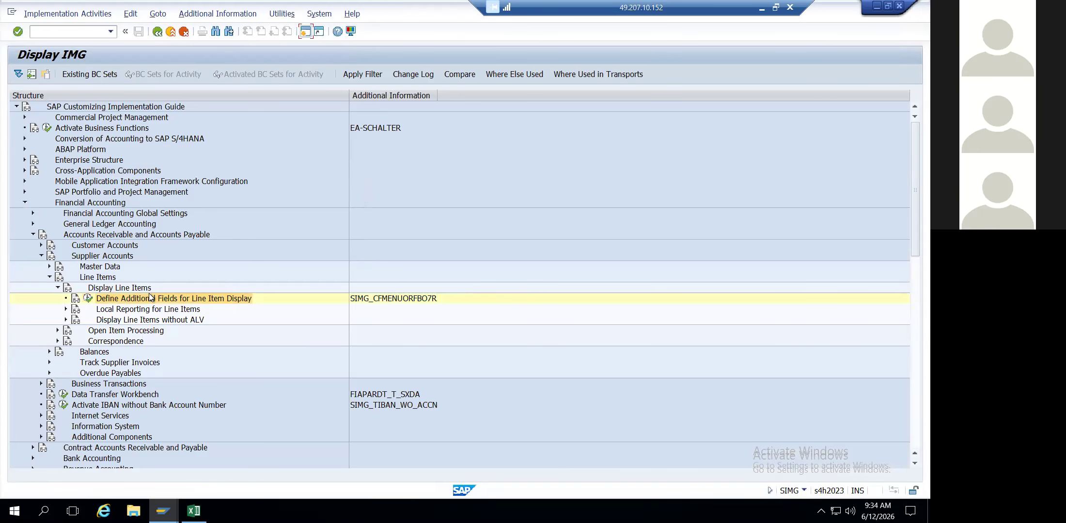
Switch to the chart of accounts session and go back from the IEIN details to the IMG structure.
{"action": "key", "text": "alt+Tab"}
{"action": "key", "text": "alt+Tab"}
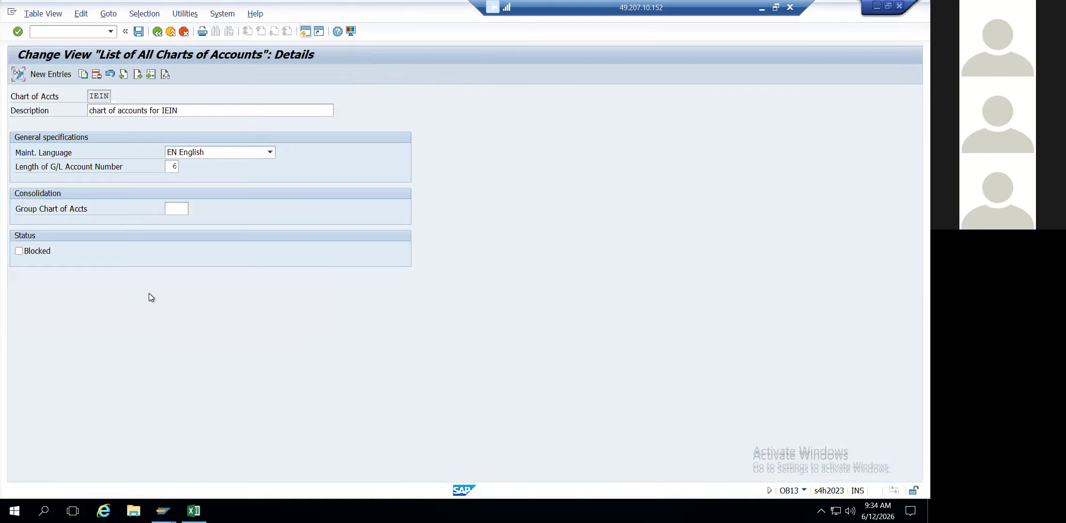
{"action": "left_click", "coordinate": [128, 209]}
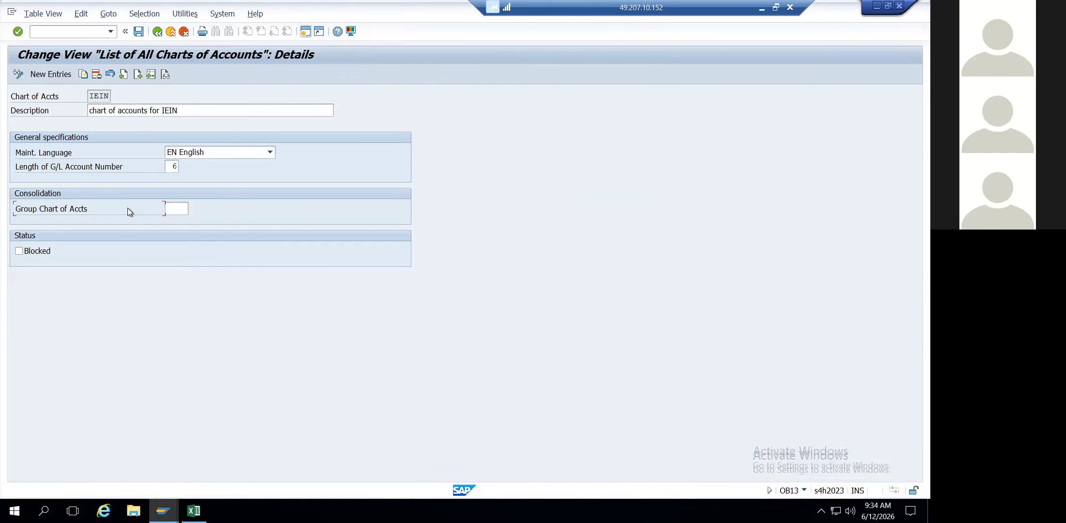
{"action": "left_click", "coordinate": [158, 34]}
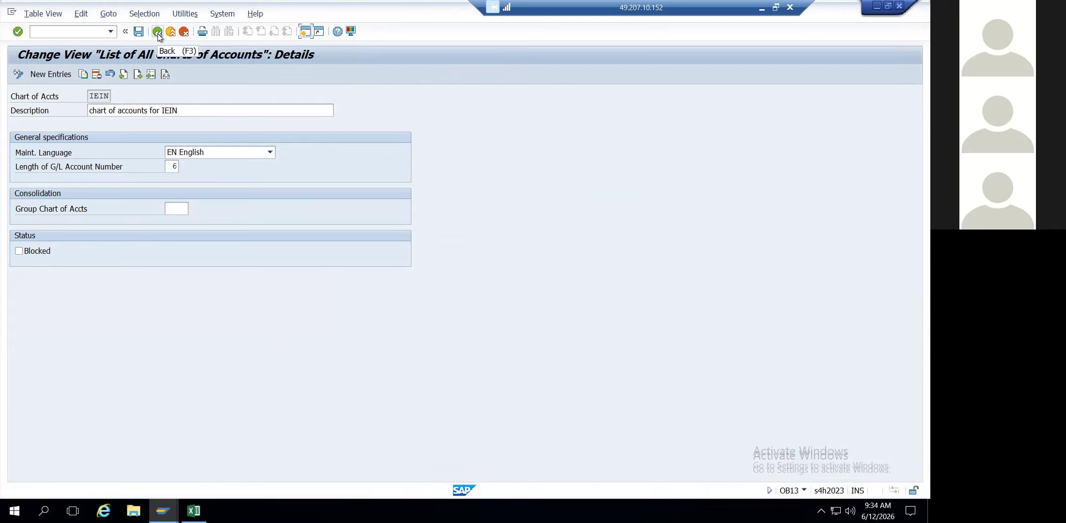
{"action": "left_click", "coordinate": [158, 33]}
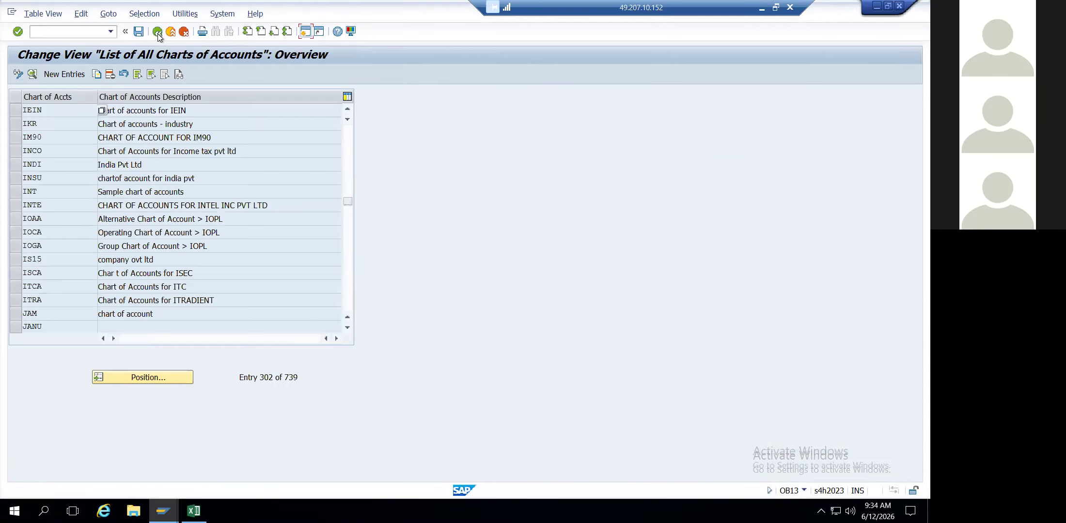
{"action": "left_click", "coordinate": [158, 33]}
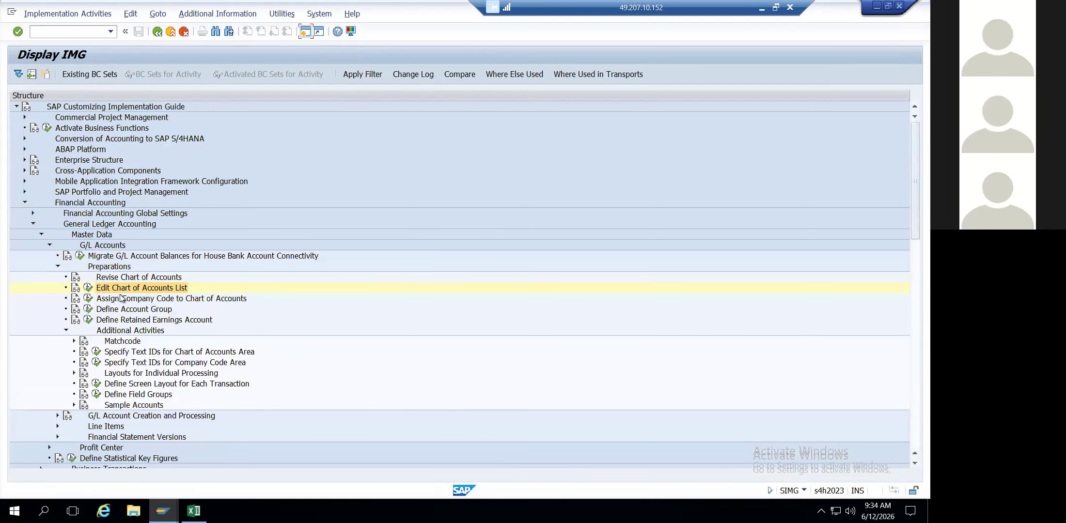
Execute Assign Company Code to Chart of Accounts and position the list at company code IEIN.
{"action": "left_click", "coordinate": [88, 298]}
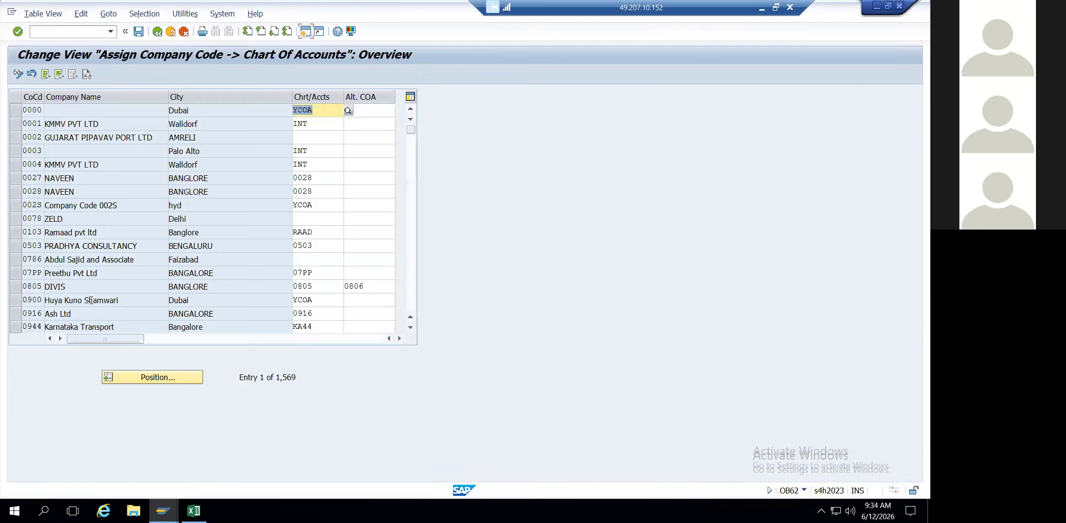
{"action": "left_click", "coordinate": [177, 381]}
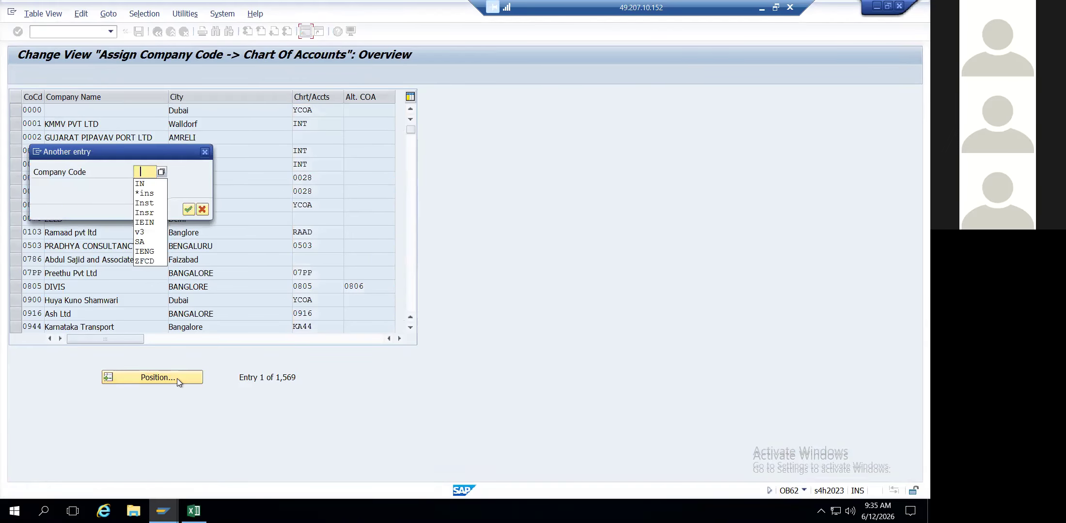
{"action": "type", "text": "I"}
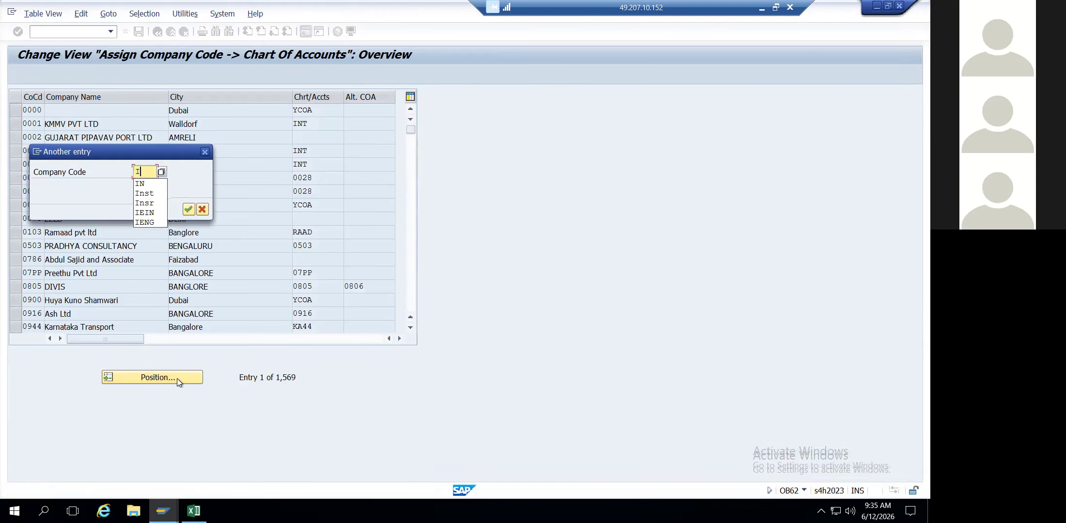
{"action": "type", "text": "EI"}
{"action": "key", "text": "Return"}
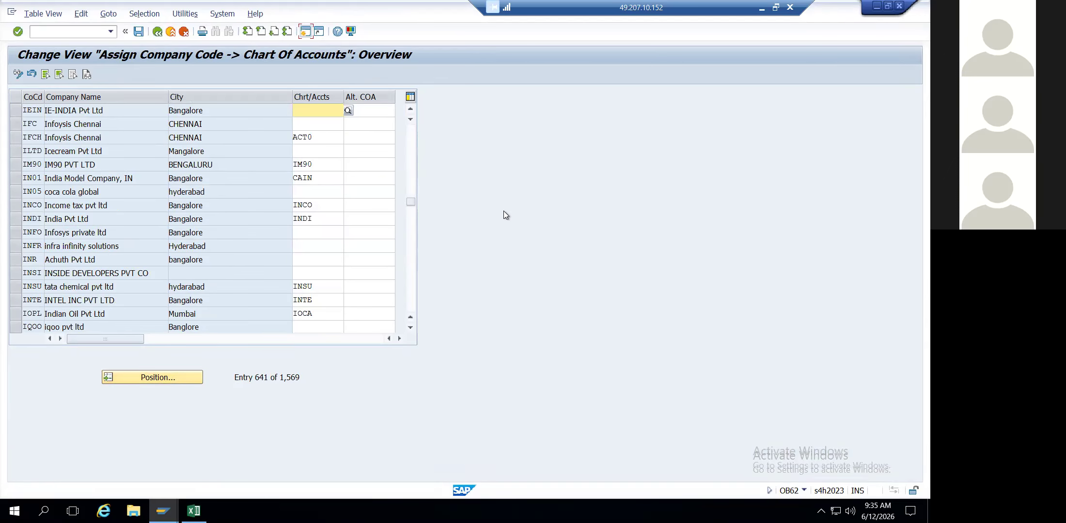
{"action": "left_click", "coordinate": [759, 14]}
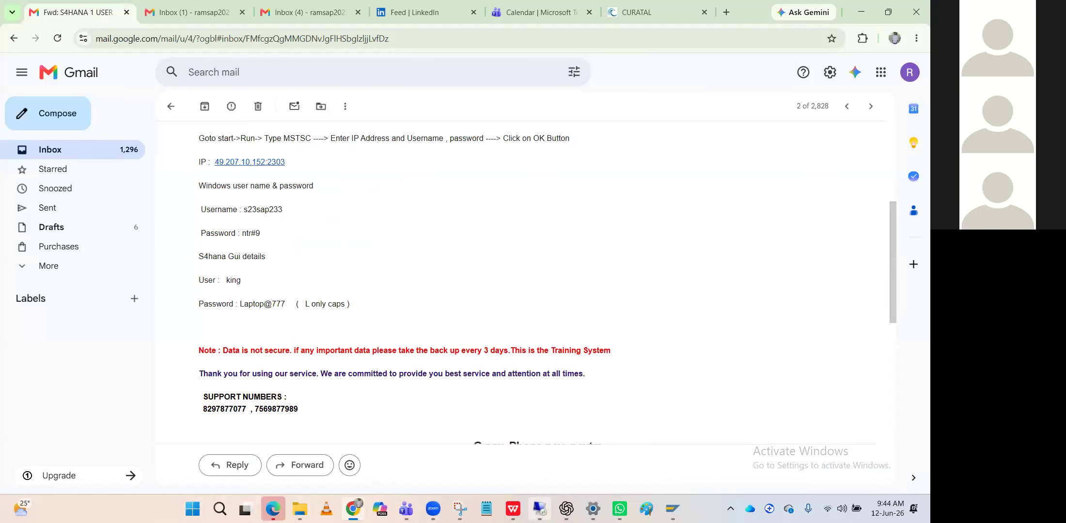
{"action": "left_click", "coordinate": [540, 509]}
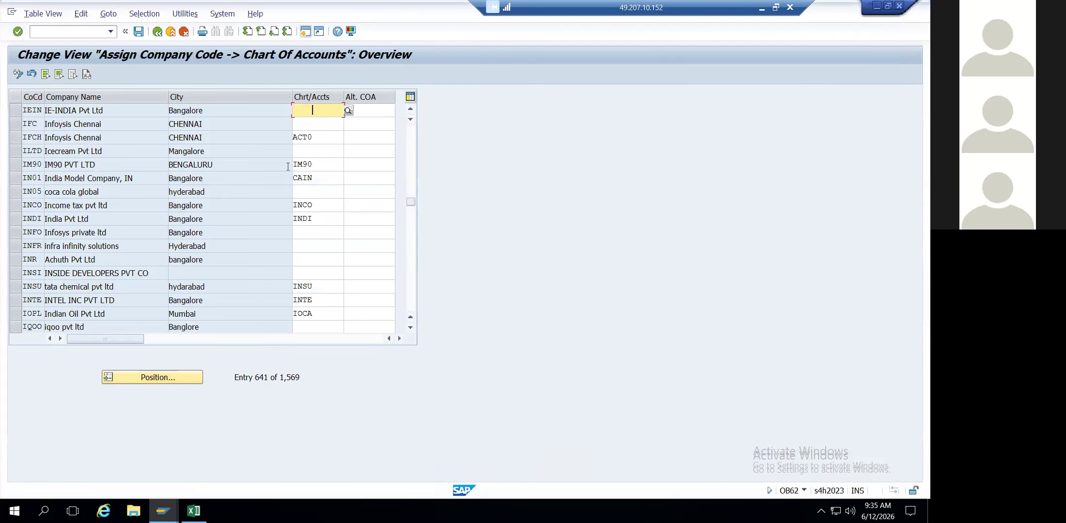
Assign chart of accounts IEIN to company code IEIN and save the assignment in customizing request A4HK904838.
{"action": "left_click", "coordinate": [83, 111]}
{"action": "left_click", "coordinate": [308, 109]}
{"action": "type", "text": "IEIN"}
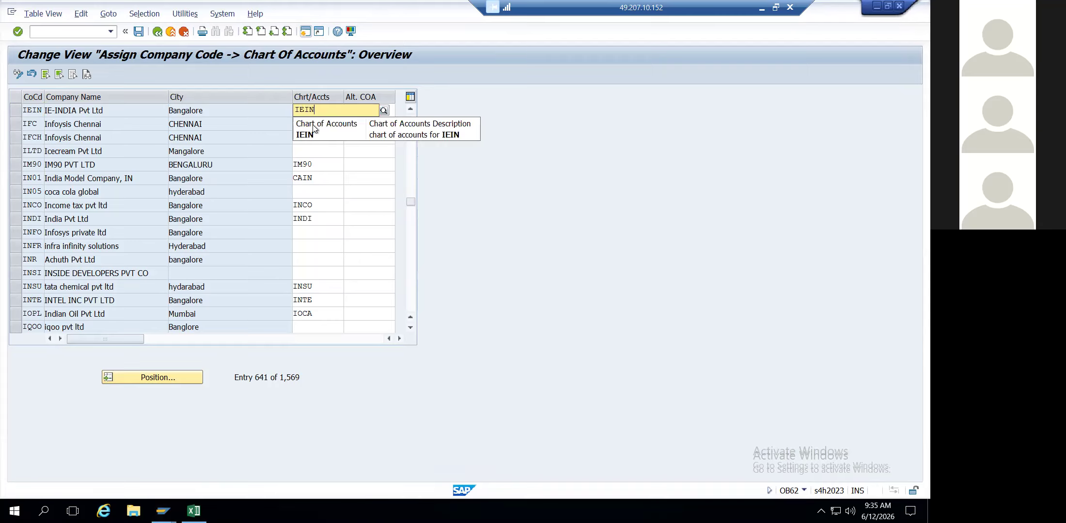
{"action": "left_click", "coordinate": [315, 134]}
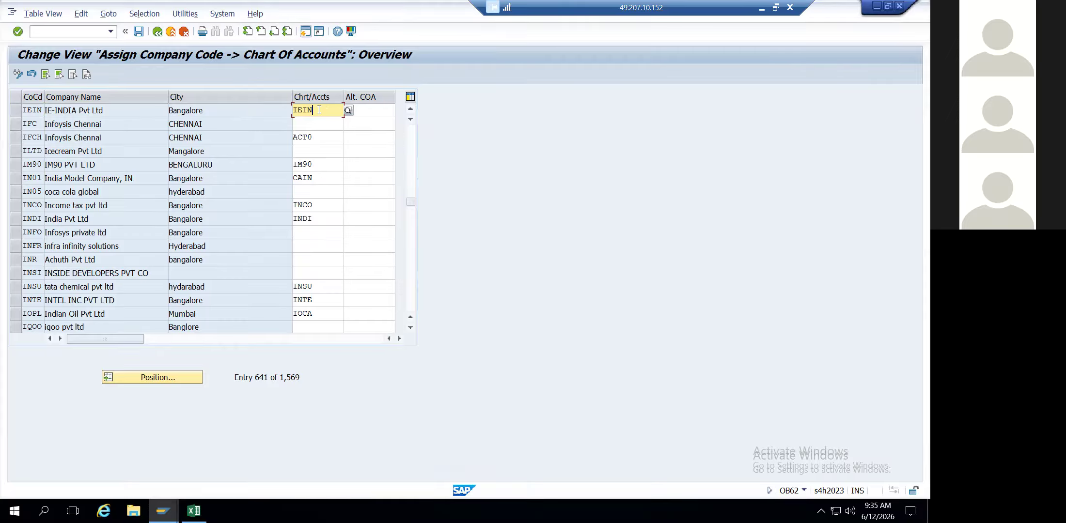
{"action": "left_click", "coordinate": [372, 109]}
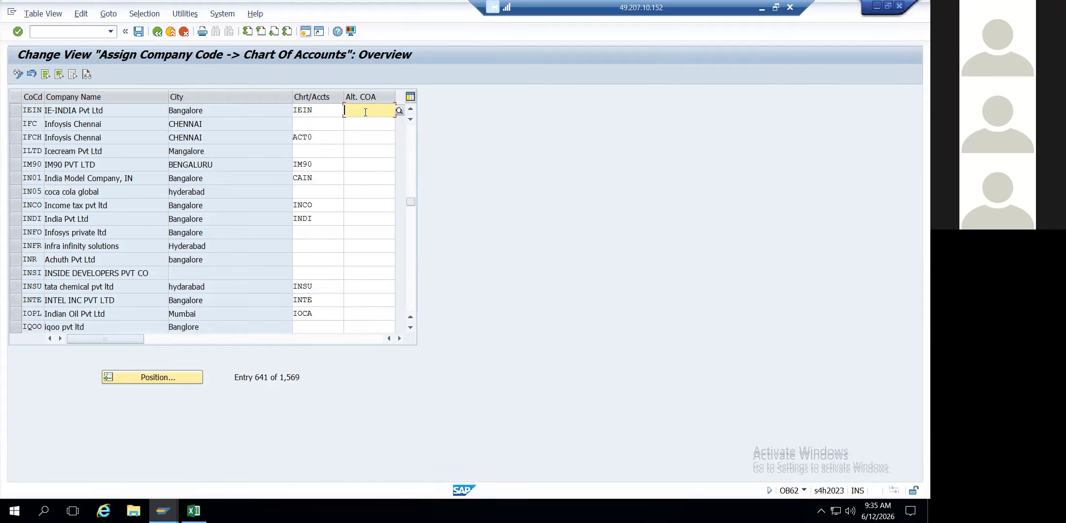
{"action": "left_click", "coordinate": [334, 107]}
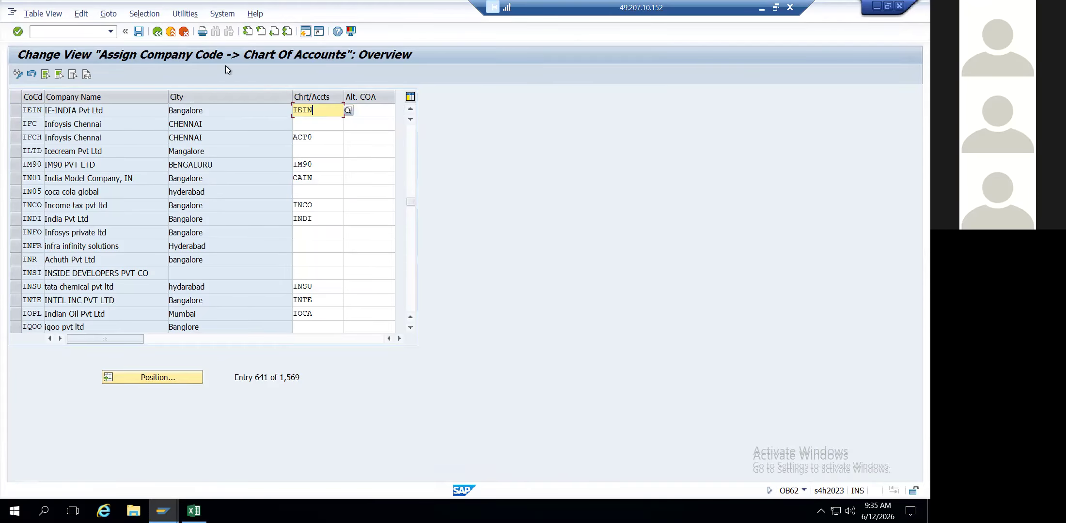
{"action": "left_click", "coordinate": [138, 32]}
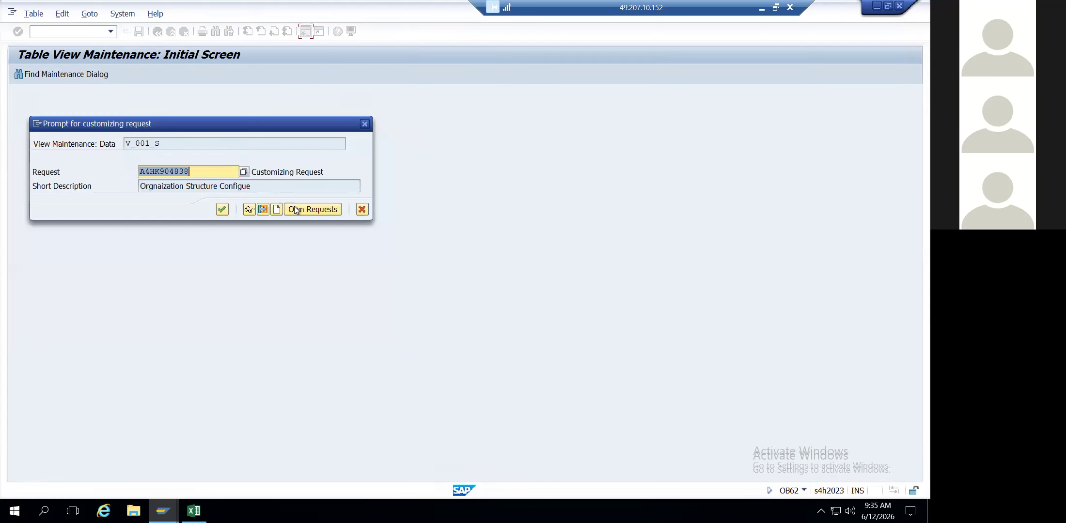
{"action": "left_click", "coordinate": [222, 209]}
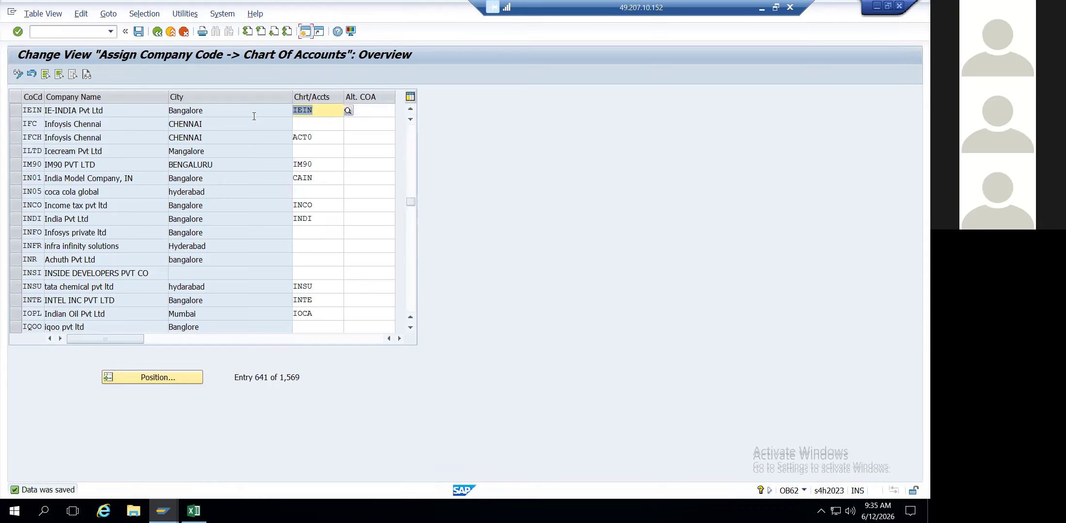
{"action": "left_click", "coordinate": [254, 117]}
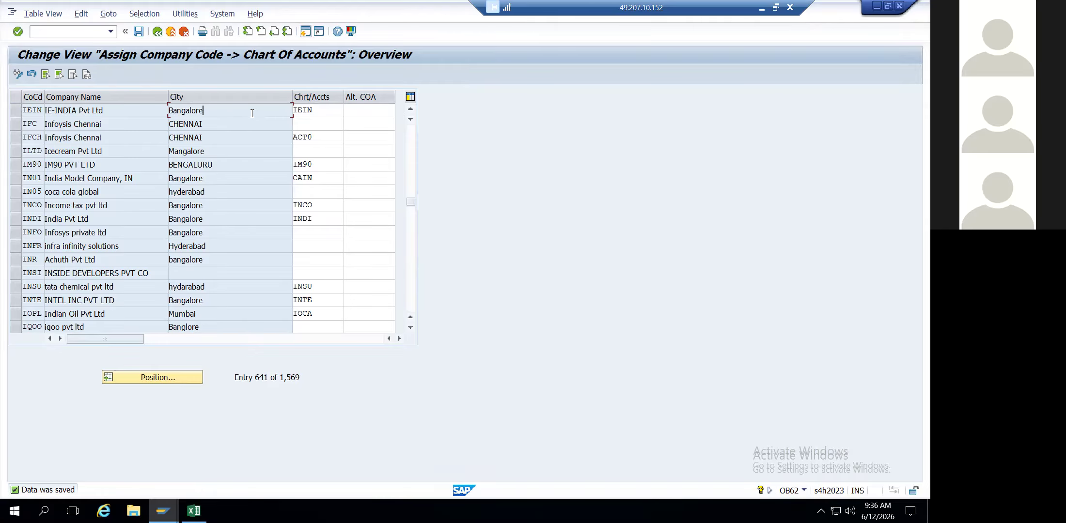
Return to the IMG structure, execute Edit Chart of Accounts List and position the list at IEIN.
{"action": "key", "text": "alt+Tab"}
{"action": "key", "text": "alt+Tab"}
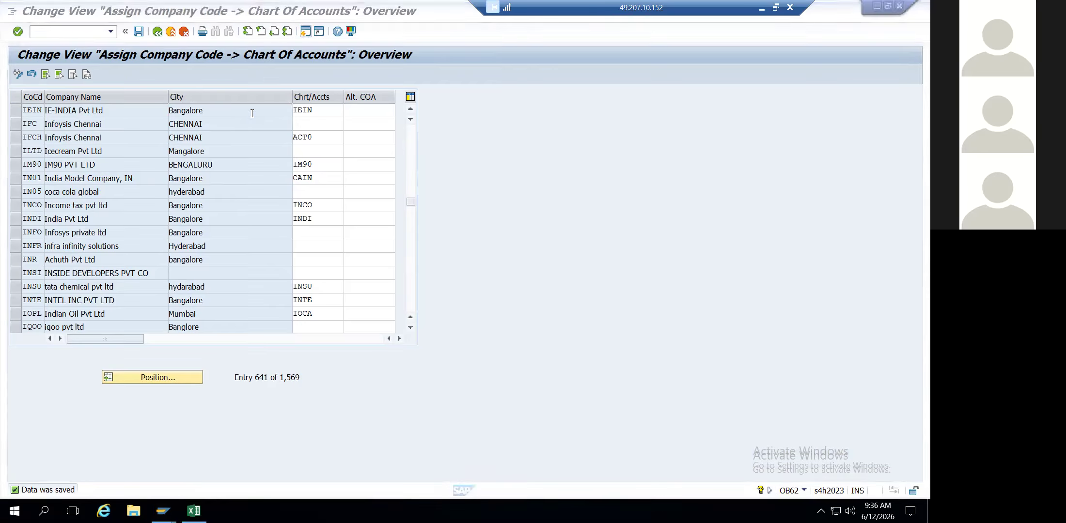
{"action": "left_click", "coordinate": [158, 32]}
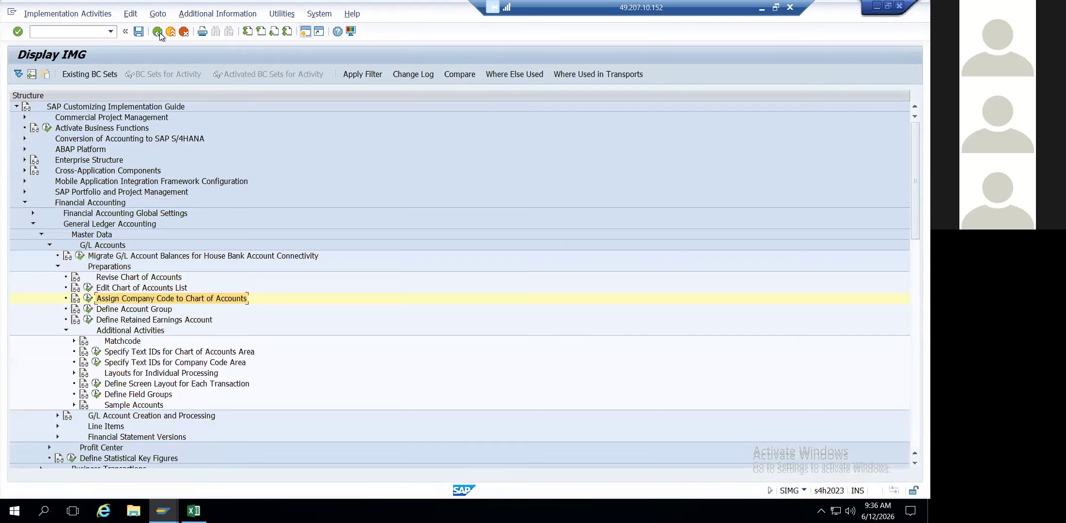
{"action": "left_click", "coordinate": [88, 289]}
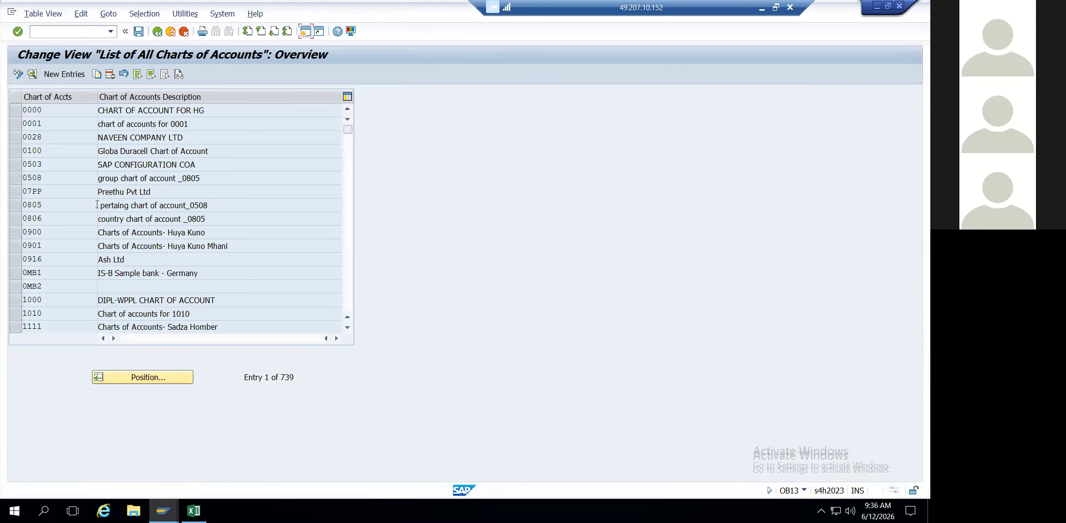
{"action": "left_click", "coordinate": [146, 377]}
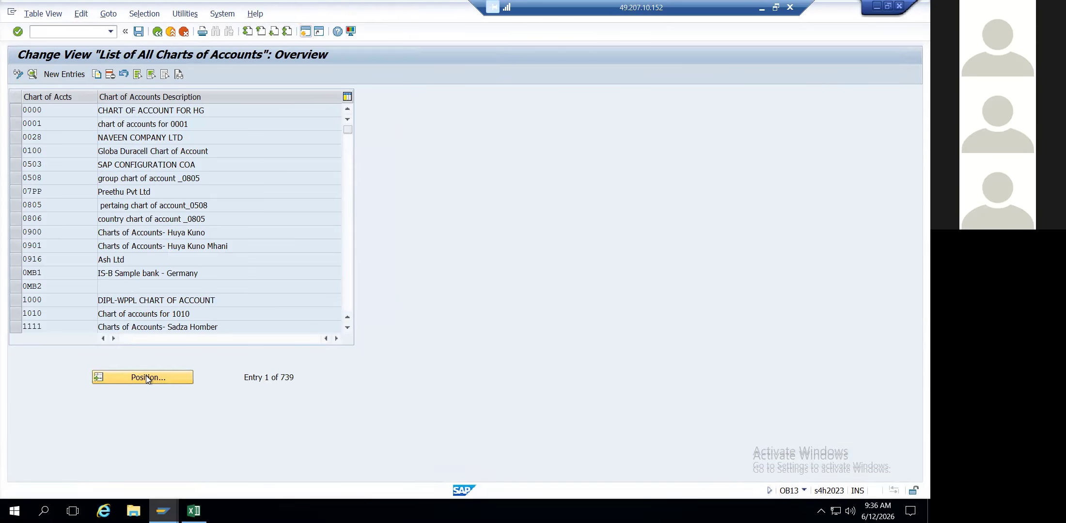
{"action": "type", "text": "ie"}
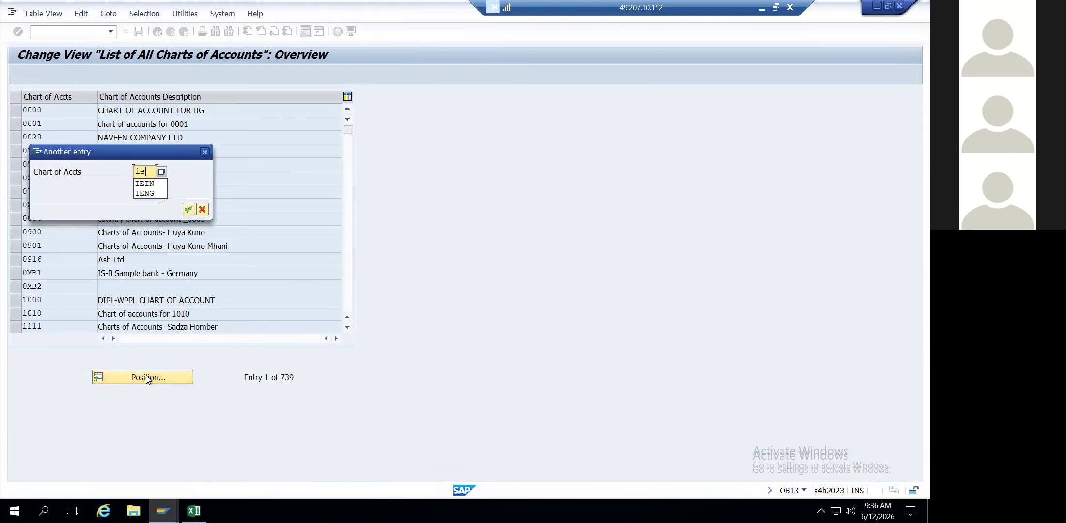
{"action": "key", "text": "Return"}
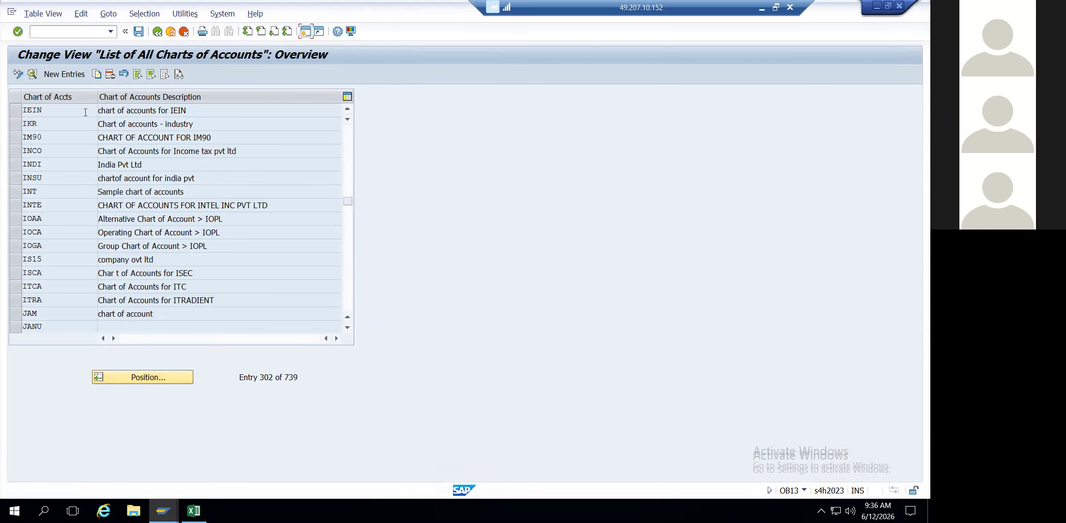
Examine the Group Chart of Accts field in the IEIN chart of accounts details and return to the list.
{"action": "double_click", "coordinate": [85, 113]}
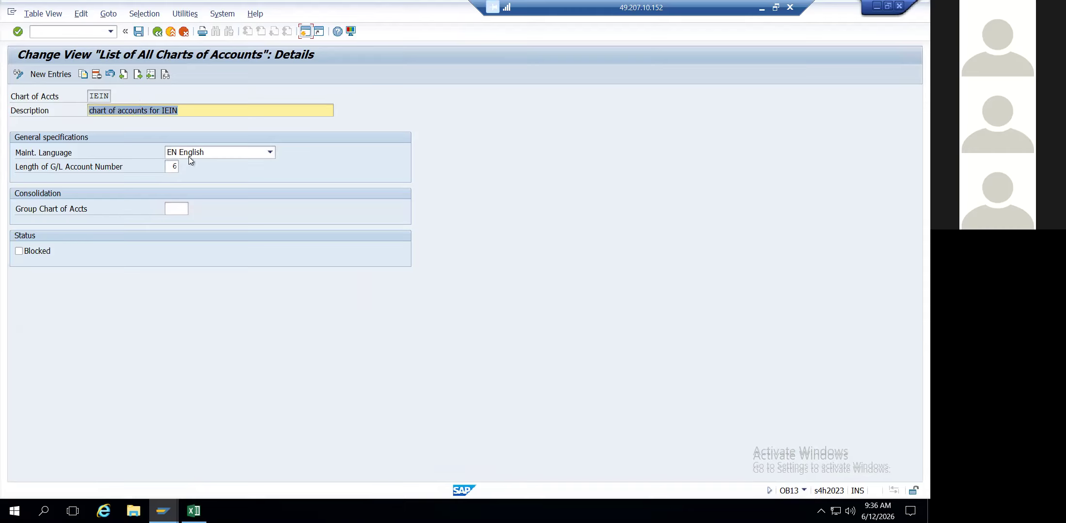
{"action": "left_click", "coordinate": [179, 208]}
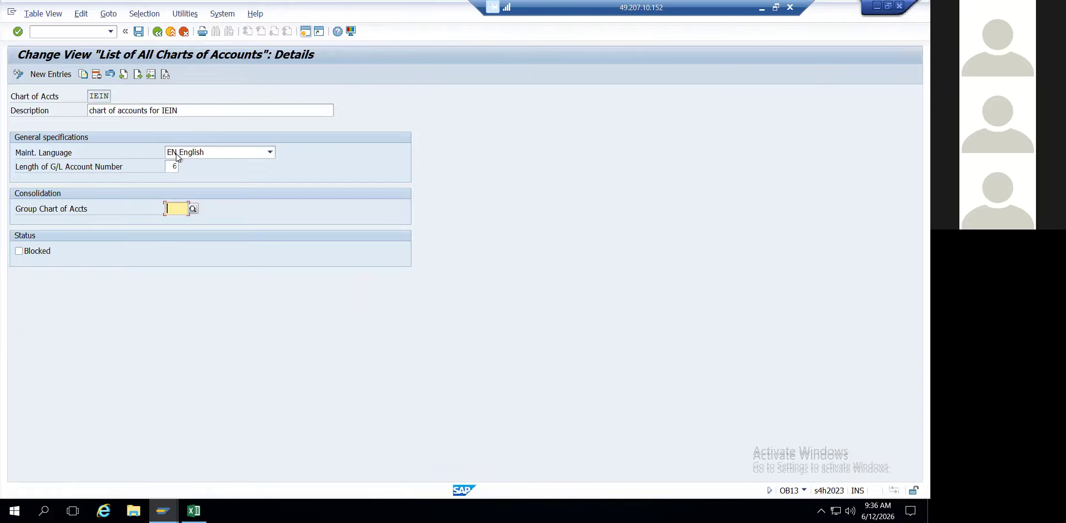
{"action": "left_click", "coordinate": [96, 98]}
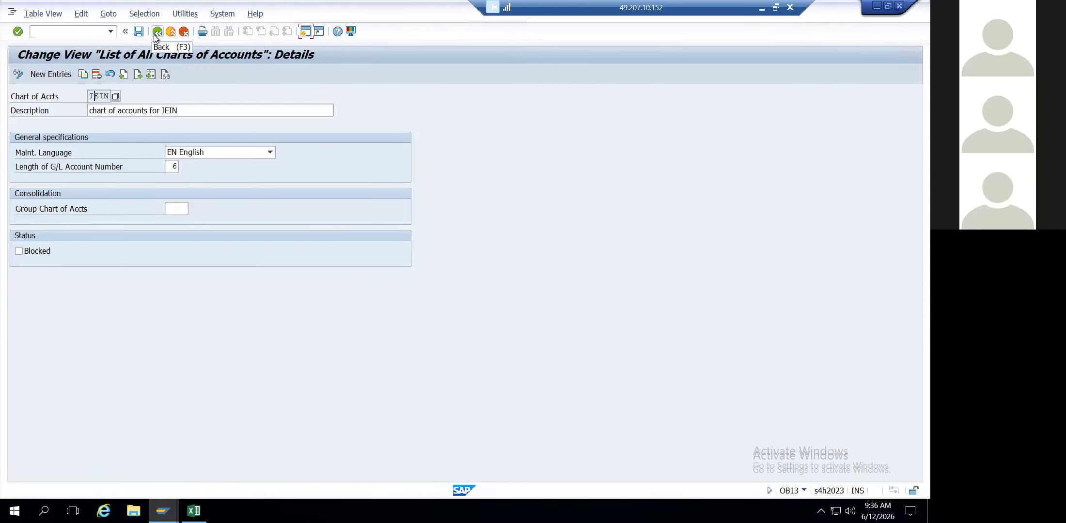
{"action": "left_click", "coordinate": [156, 32]}
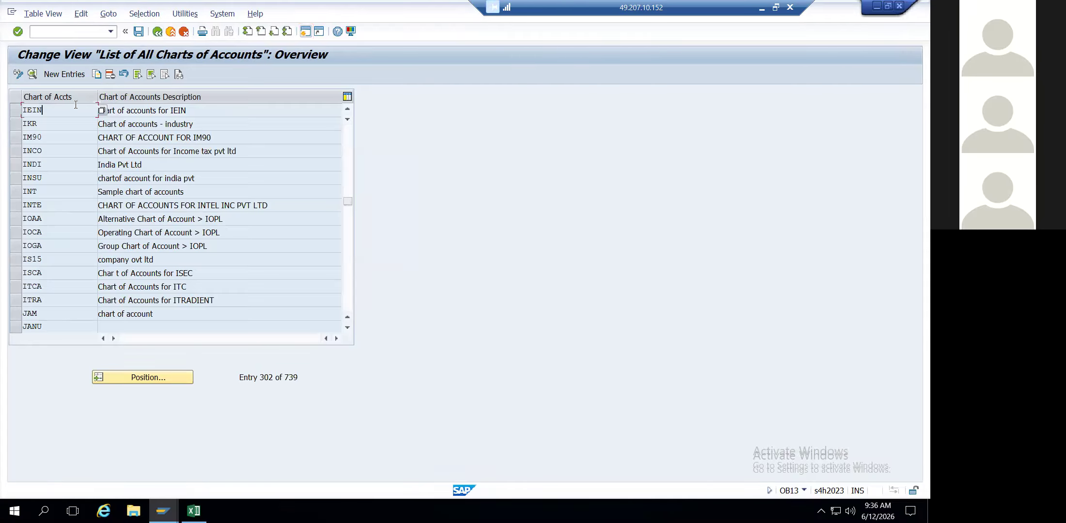
Start a new chart of accounts entry IEIG with the description "chart of accounts for IEIN Group".
{"action": "left_click", "coordinate": [63, 74]}
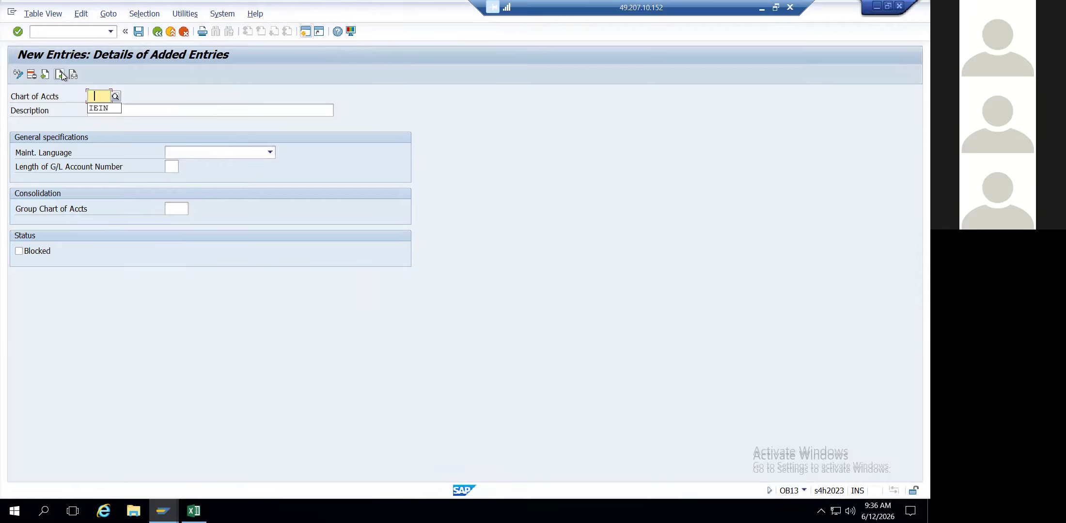
{"action": "key", "text": "Down"}
{"action": "key", "text": "Return"}
{"action": "key", "text": "BackSpace"}
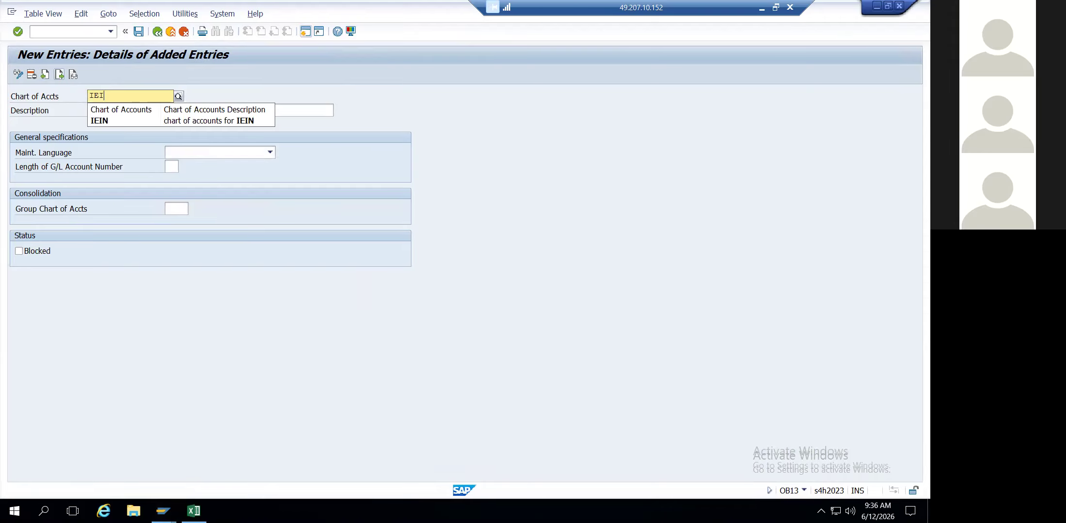
{"action": "type", "text": "G"}
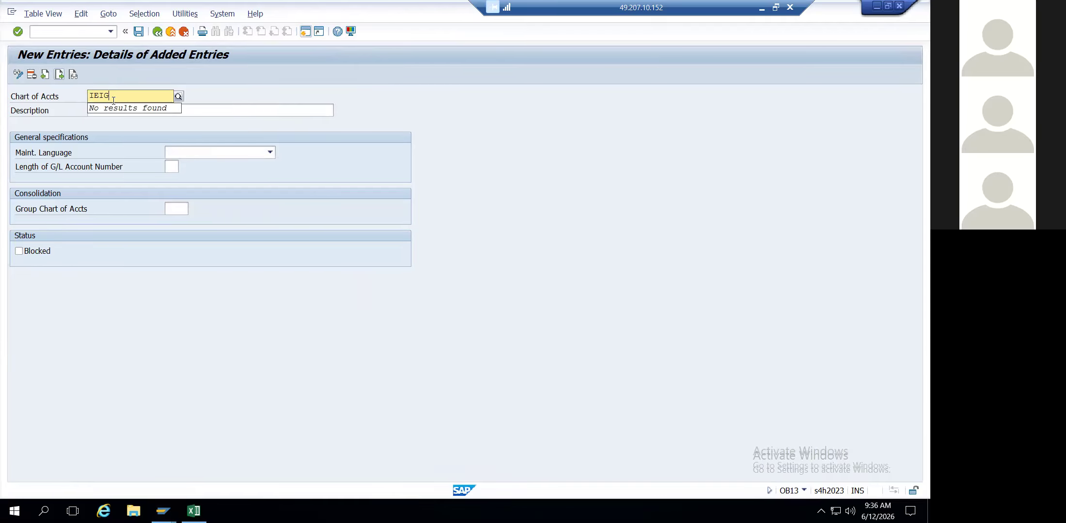
{"action": "left_click", "coordinate": [192, 107]}
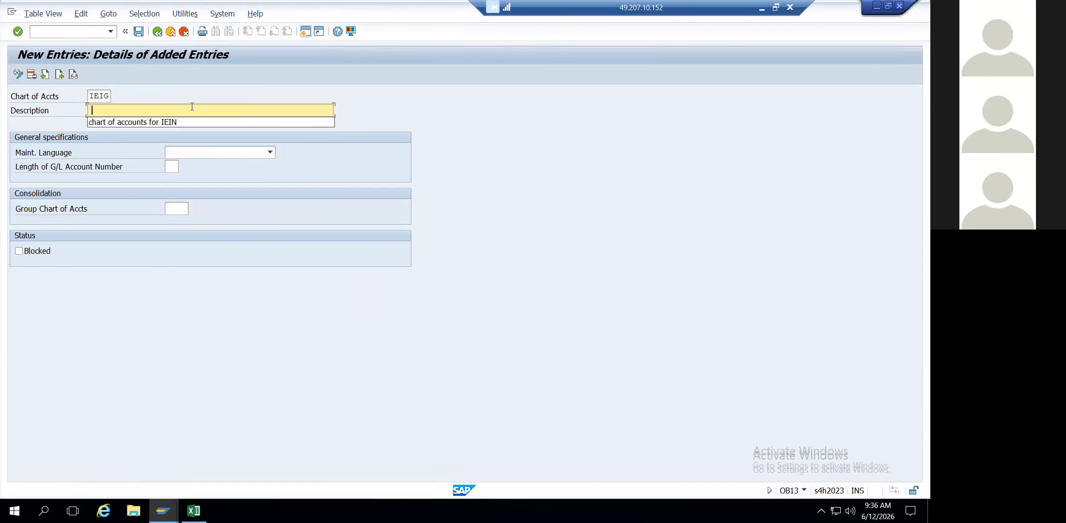
{"action": "key", "text": "Down"}
{"action": "key", "text": "Return"}
{"action": "type", "text": "Gr"}
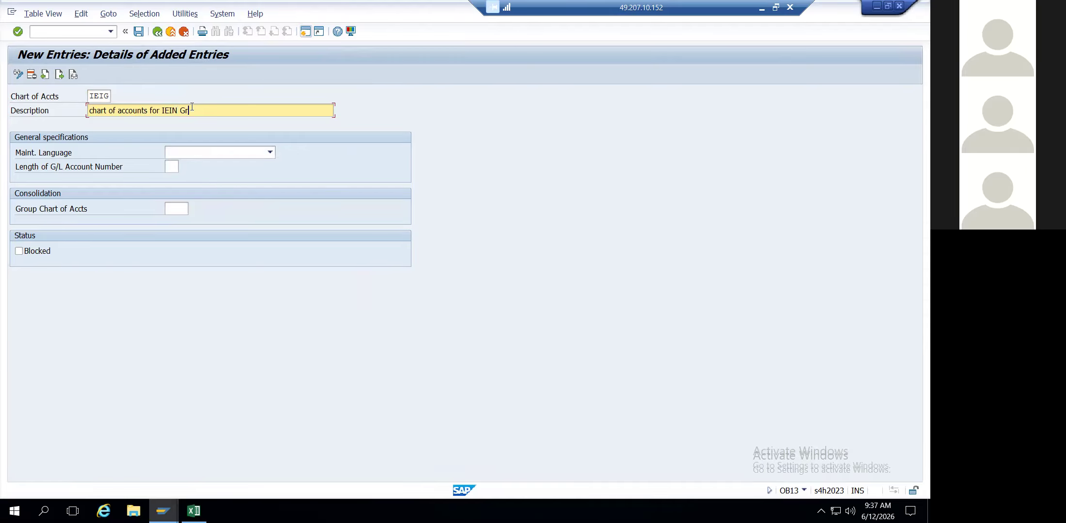
{"action": "type", "text": "oup"}
Set IEIG's maintenance language to EN English and its G/L account number length to 6.
{"action": "left_click", "coordinate": [217, 152]}
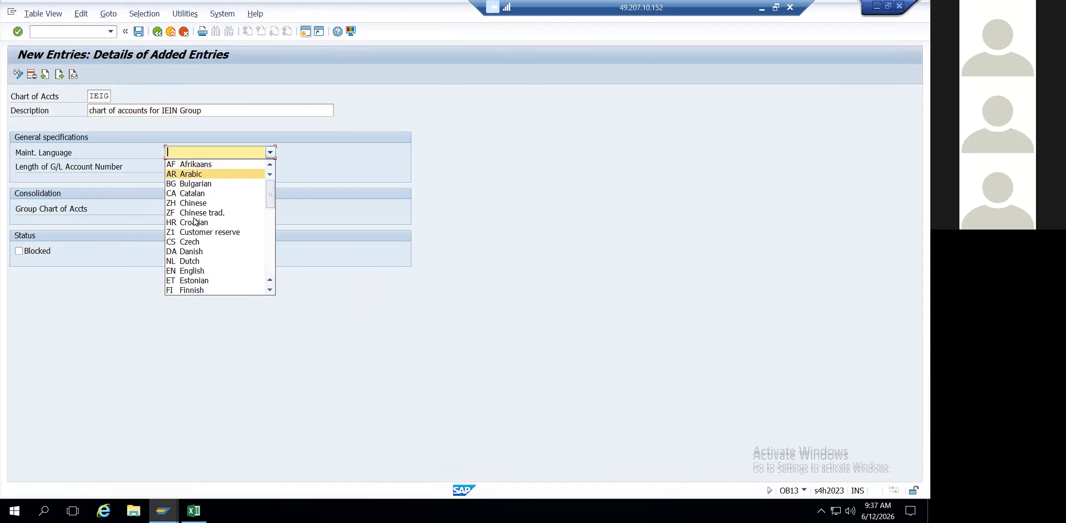
{"action": "left_click", "coordinate": [191, 270]}
{"action": "left_click", "coordinate": [173, 167]}
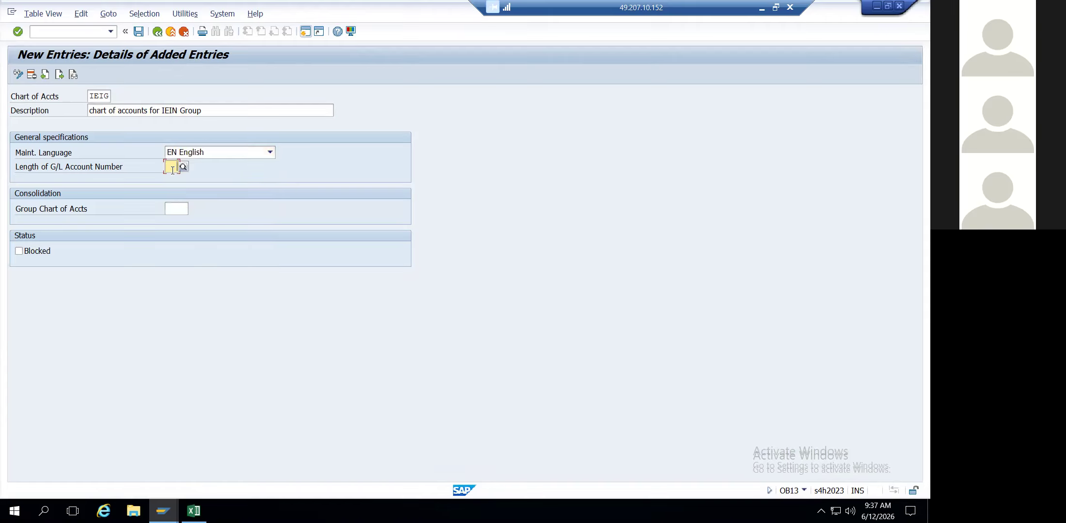
{"action": "left_click", "coordinate": [173, 178]}
{"action": "key", "text": "Return"}
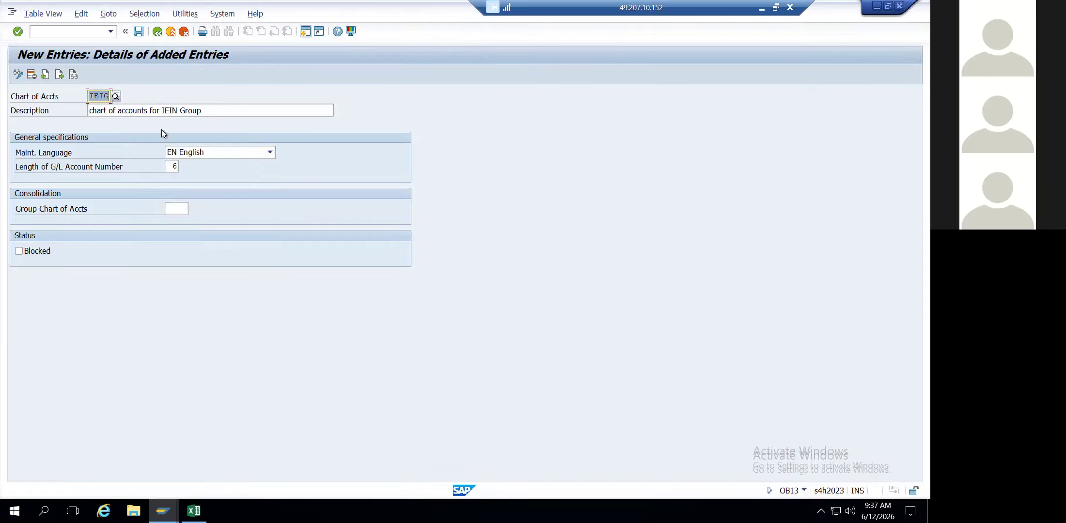
Save chart of accounts IEIG in customizing request A4HK904838 and return to the list of charts of accounts.
{"action": "left_click", "coordinate": [138, 32]}
{"action": "key", "text": "Return"}
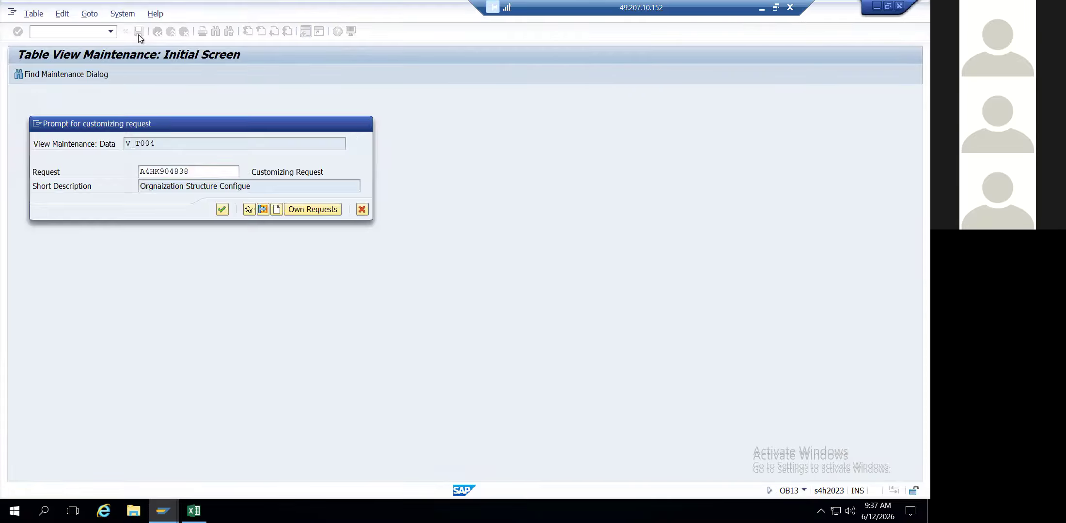
{"action": "left_click", "coordinate": [154, 32]}
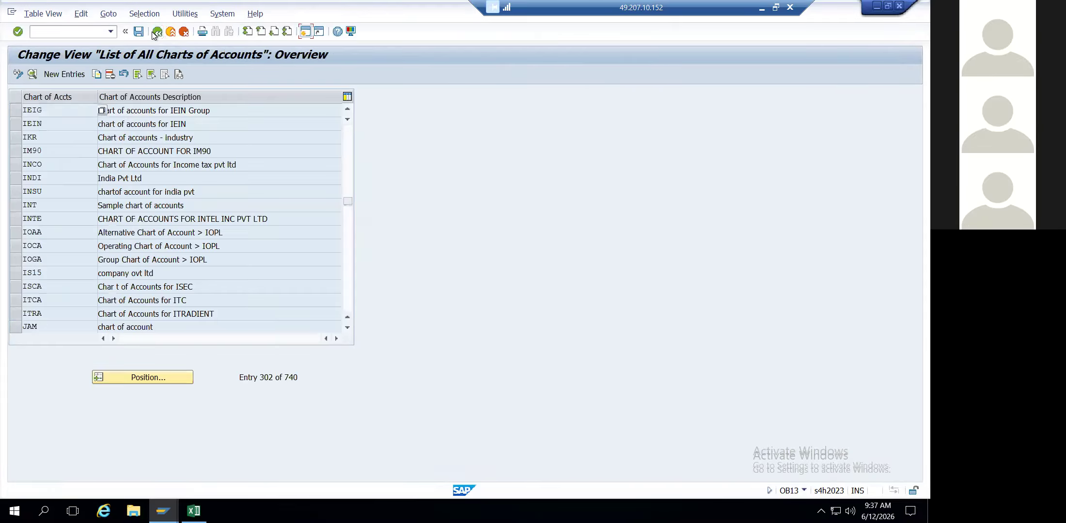
Set the group chart of accounts of IEIN to IEIG and return to the list.
{"action": "left_click", "coordinate": [67, 124]}
{"action": "double_click", "coordinate": [56, 125]}
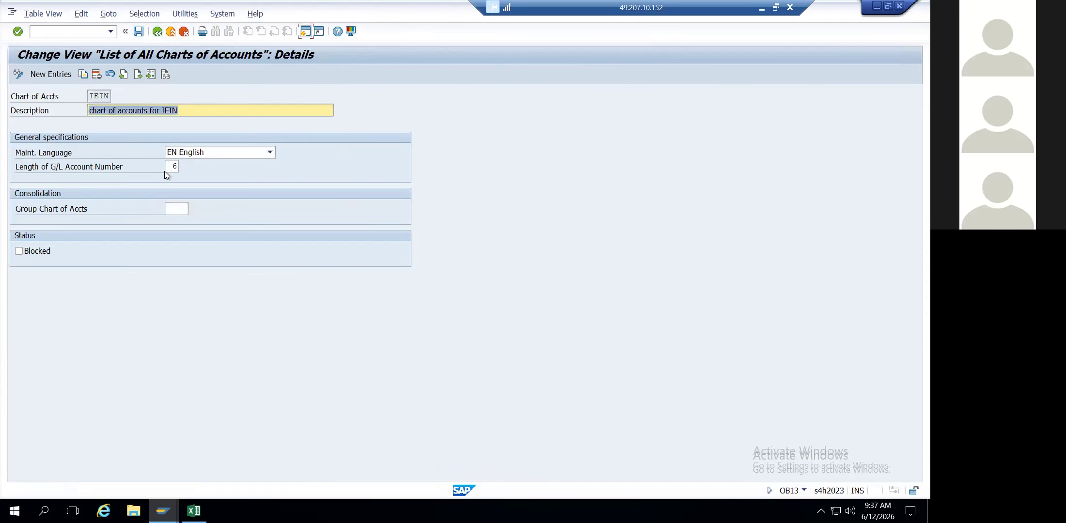
{"action": "left_click", "coordinate": [176, 209]}
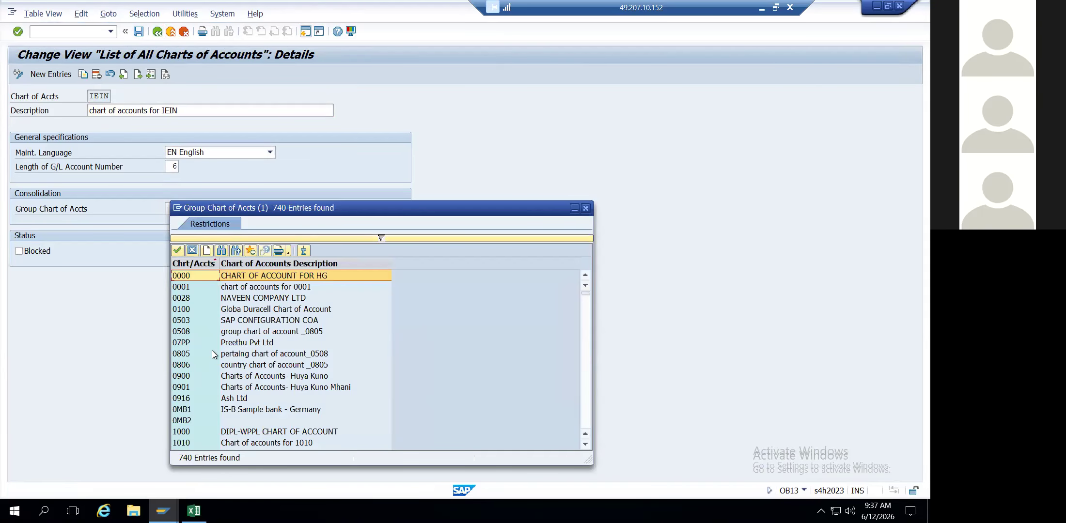
{"action": "left_click", "coordinate": [585, 209]}
{"action": "left_click", "coordinate": [211, 207]}
{"action": "type", "text": "IEIG"}
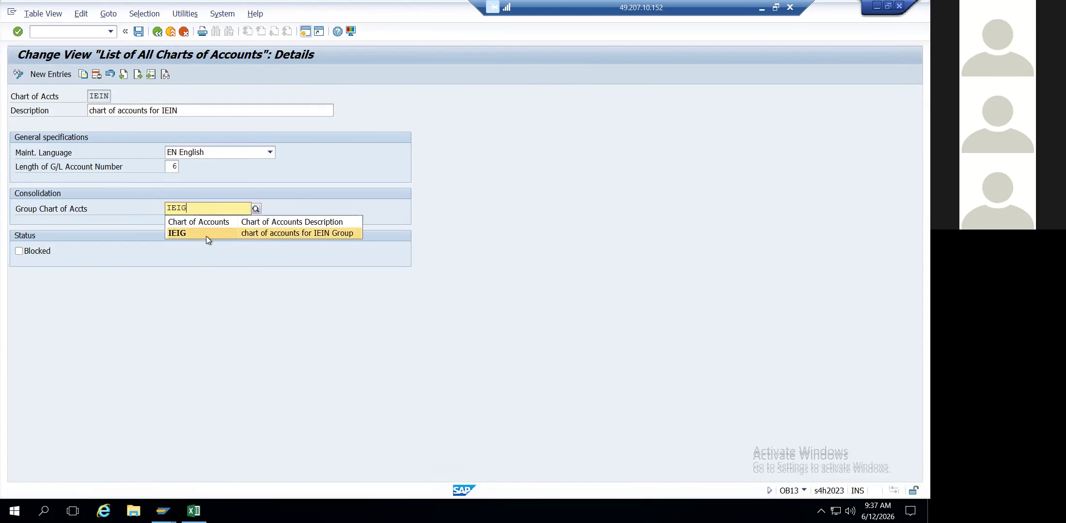
{"action": "key", "text": "Return"}
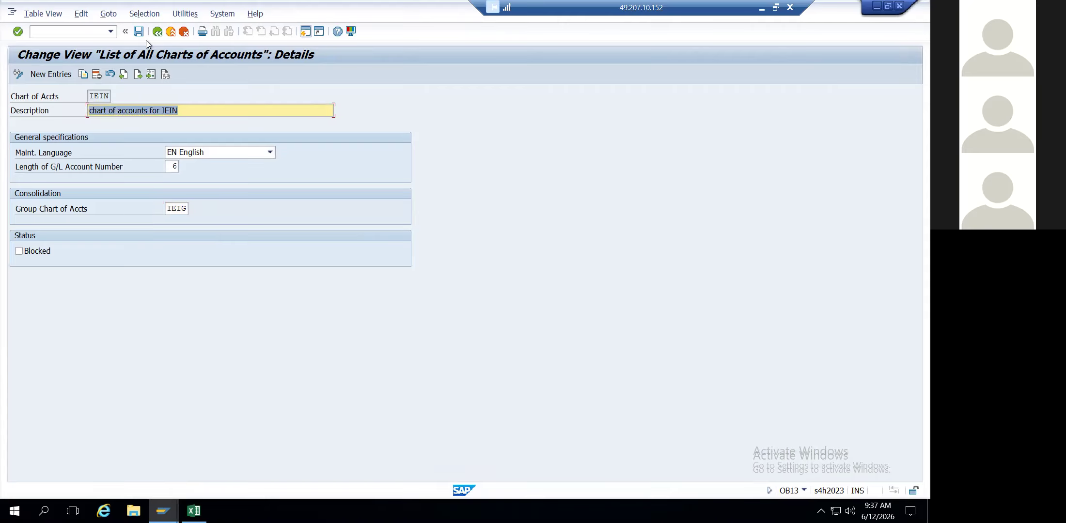
{"action": "left_click", "coordinate": [157, 31]}
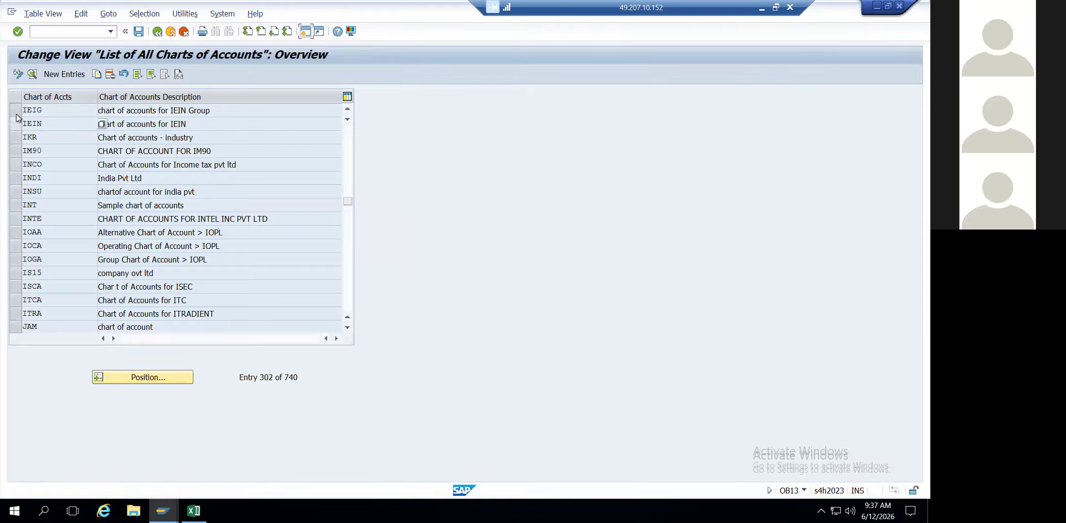
Try to delete chart of accounts IEIG from the list of charts of accounts and save.
{"action": "left_click", "coordinate": [16, 113]}
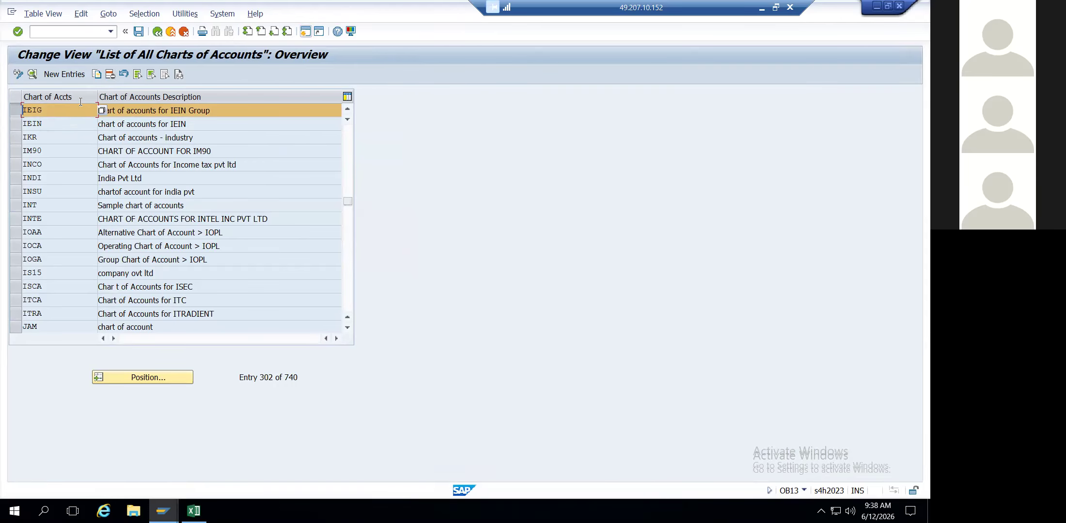
{"action": "left_click", "coordinate": [110, 76]}
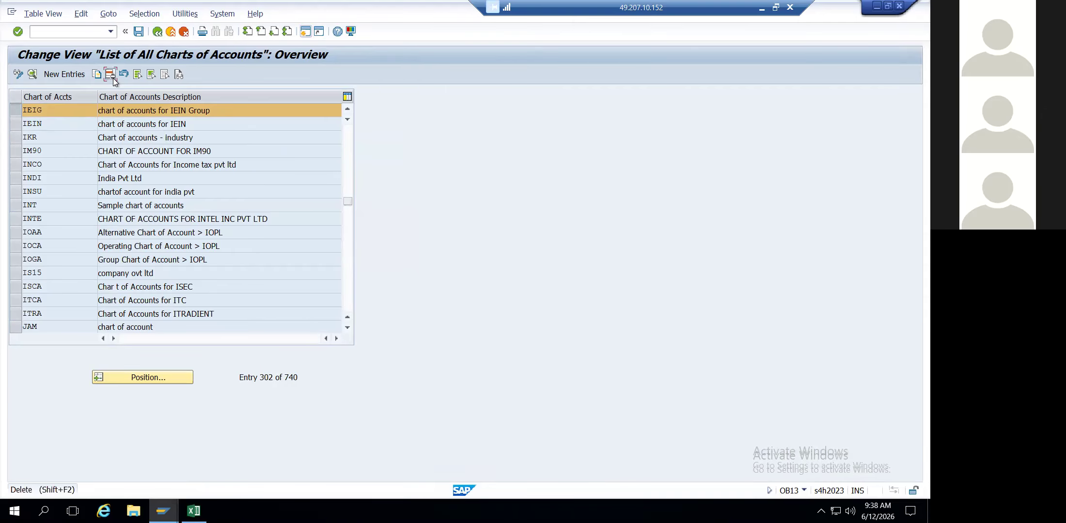
{"action": "key", "text": "Return"}
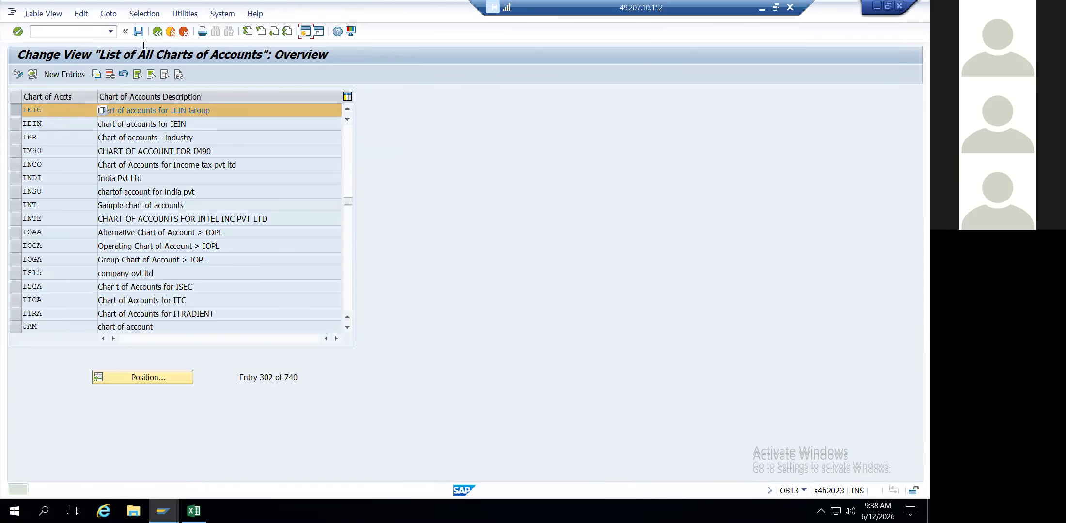
{"action": "left_click", "coordinate": [139, 32]}
Check the details of chart of accounts IEIG and return to the implementation guide.
{"action": "double_click", "coordinate": [43, 113]}
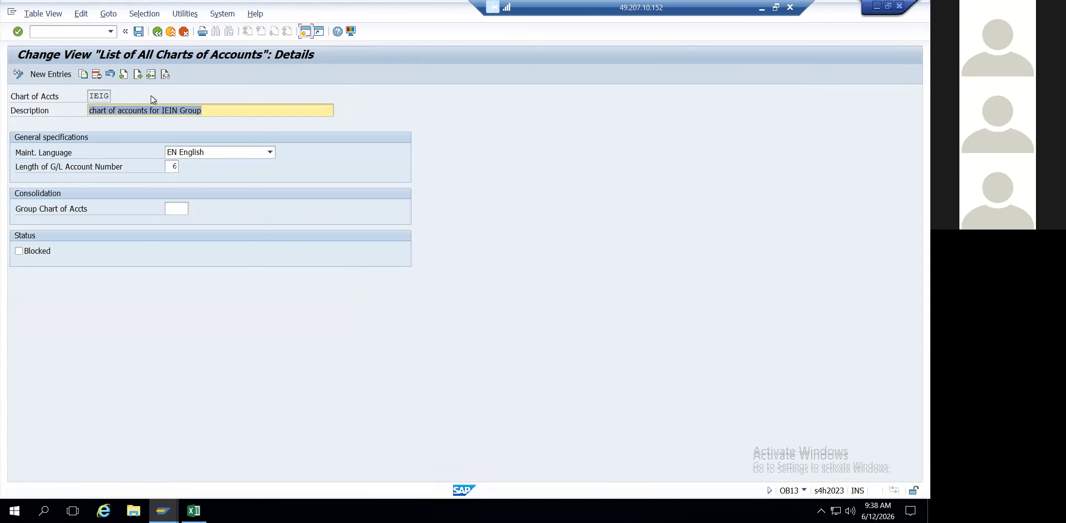
{"action": "left_click", "coordinate": [158, 32]}
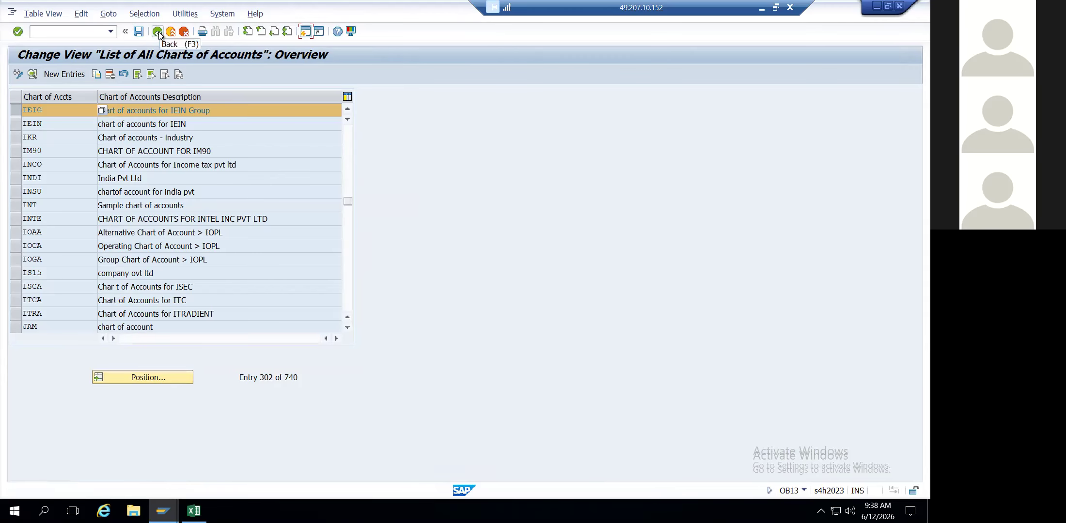
{"action": "left_click", "coordinate": [158, 32]}
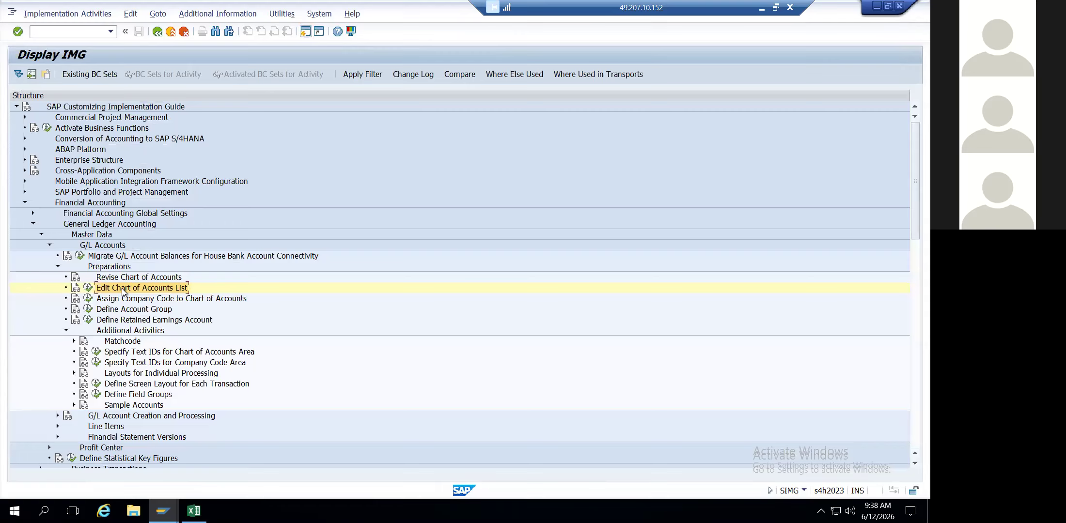
Open the Assign Company Code to Chart of Accounts activity and position the list at company code IEIN.
{"action": "key", "text": "Down"}
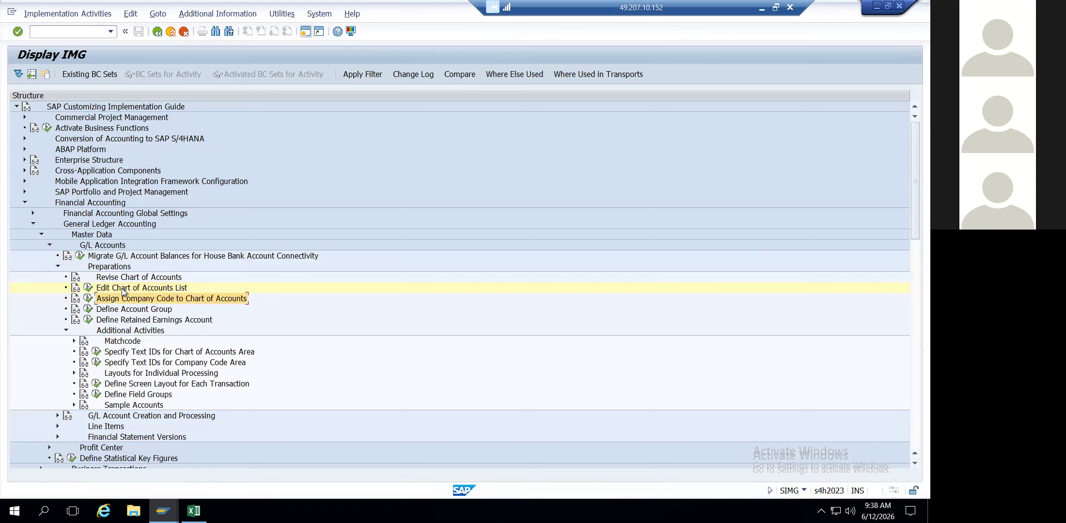
{"action": "left_click", "coordinate": [87, 299]}
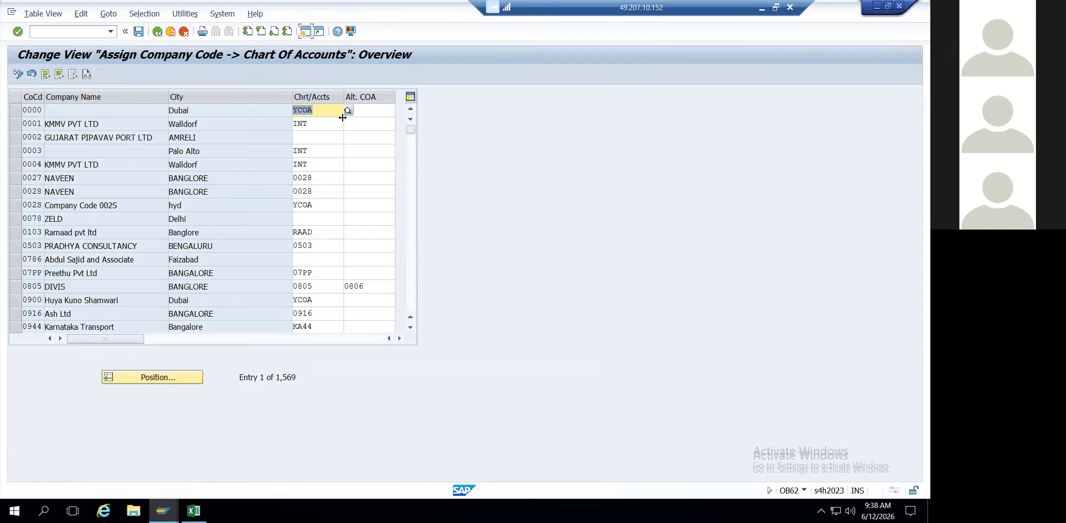
{"action": "left_click", "coordinate": [367, 110]}
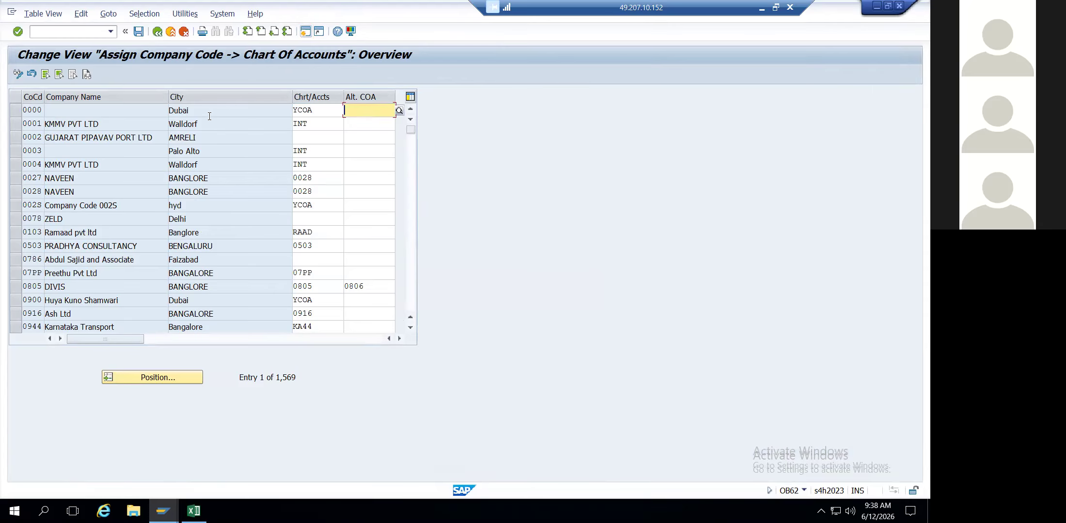
{"action": "left_click", "coordinate": [166, 382]}
{"action": "key", "text": "Down"}
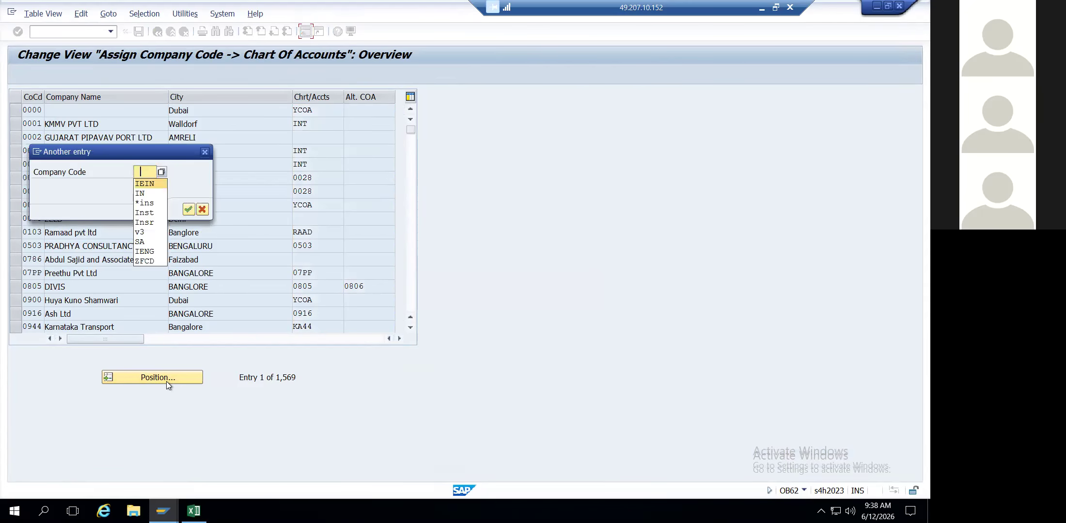
{"action": "key", "text": "Return"}
{"action": "key", "text": "Return"}
Review company code IEIN's operating and alternative chart of accounts assignments, and return to the implementation guide.
{"action": "left_click", "coordinate": [369, 110]}
{"action": "left_click", "coordinate": [327, 110]}
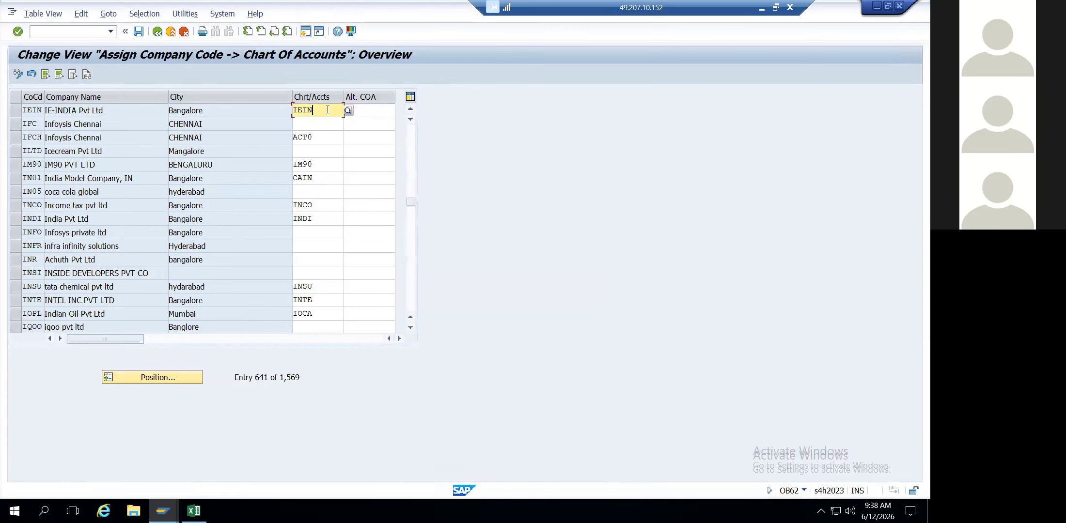
{"action": "left_click", "coordinate": [386, 111]}
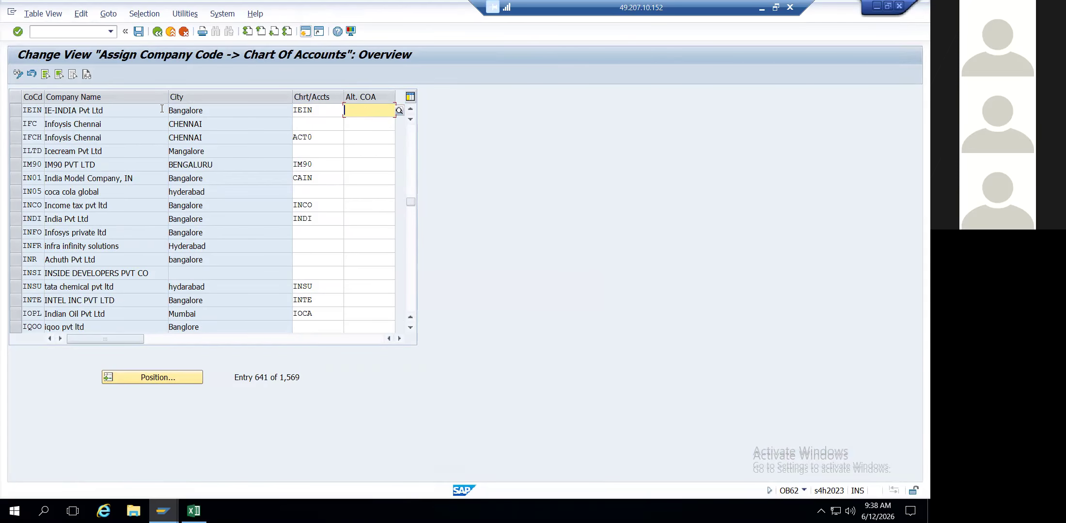
{"action": "left_click", "coordinate": [327, 110]}
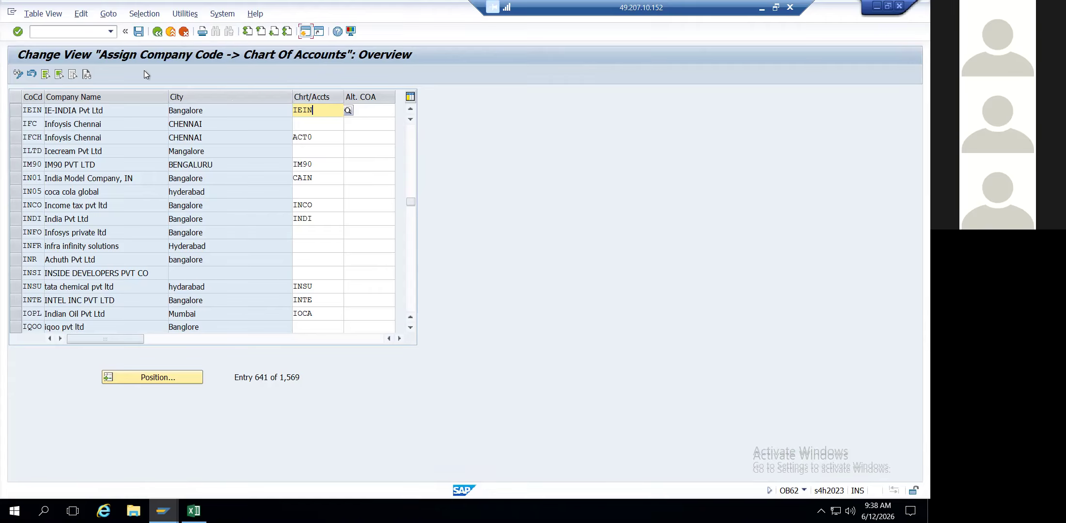
{"action": "left_click", "coordinate": [156, 33]}
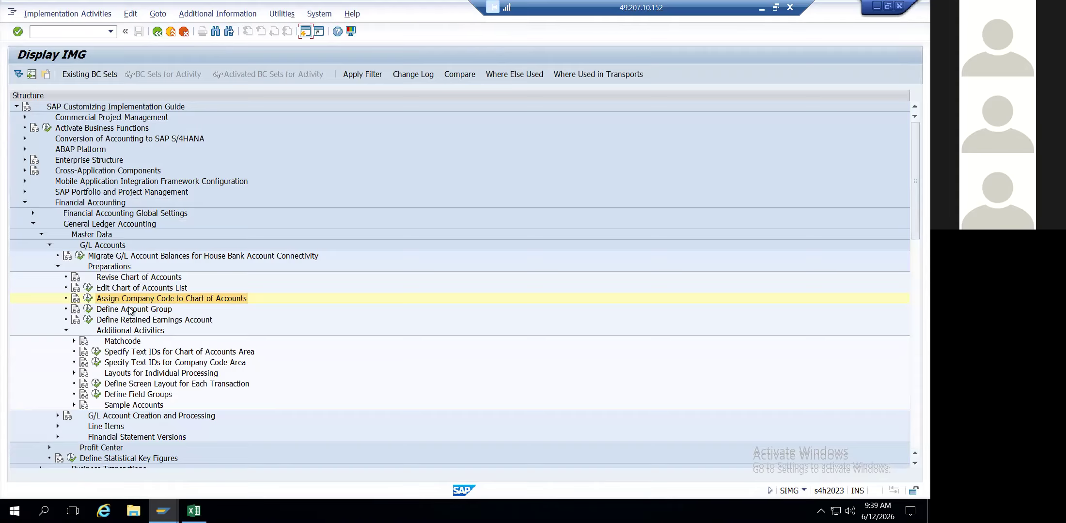
Open the Define Account Group activity under the G/L account preparations.
{"action": "left_click", "coordinate": [87, 311]}
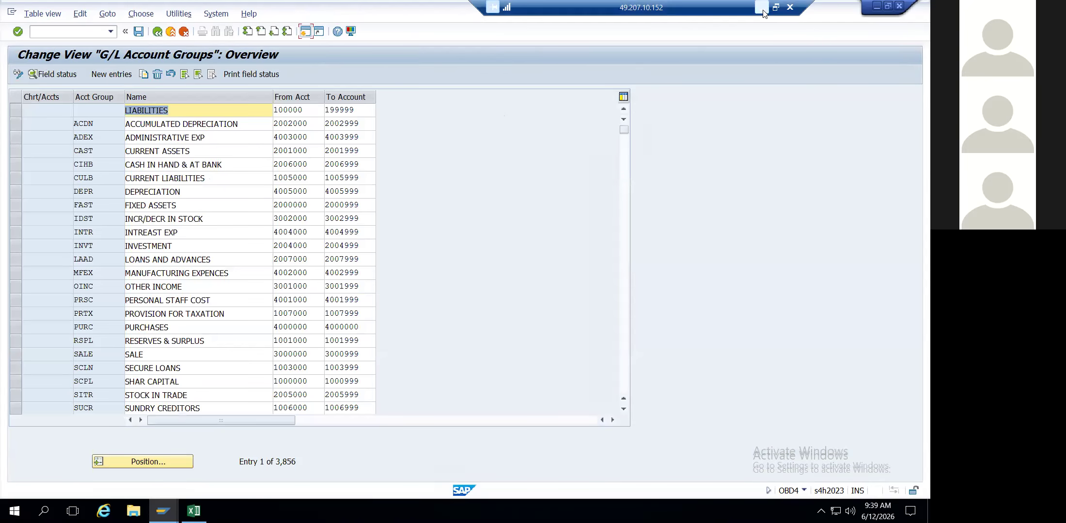
{"action": "left_click", "coordinate": [762, 9]}
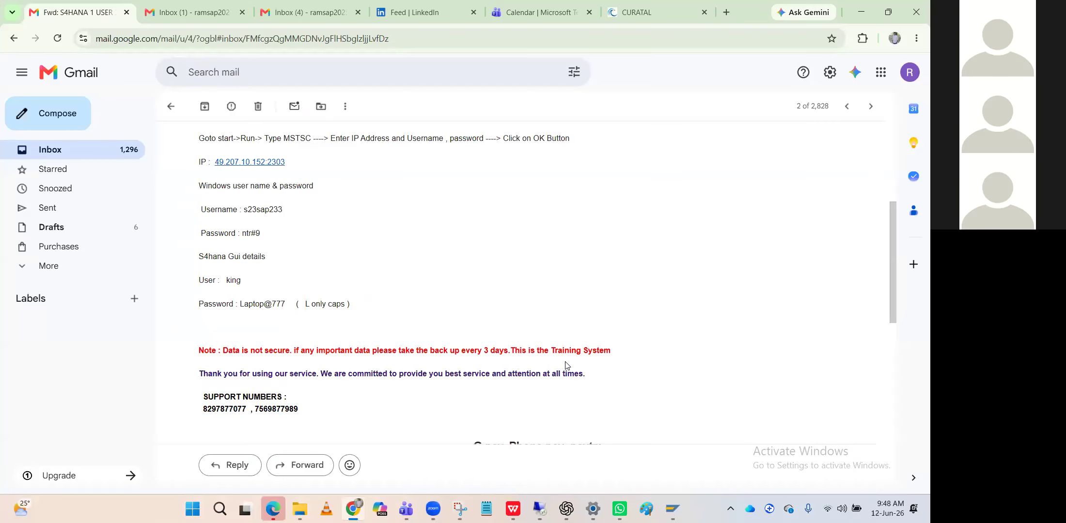
{"action": "left_click", "coordinate": [539, 508]}
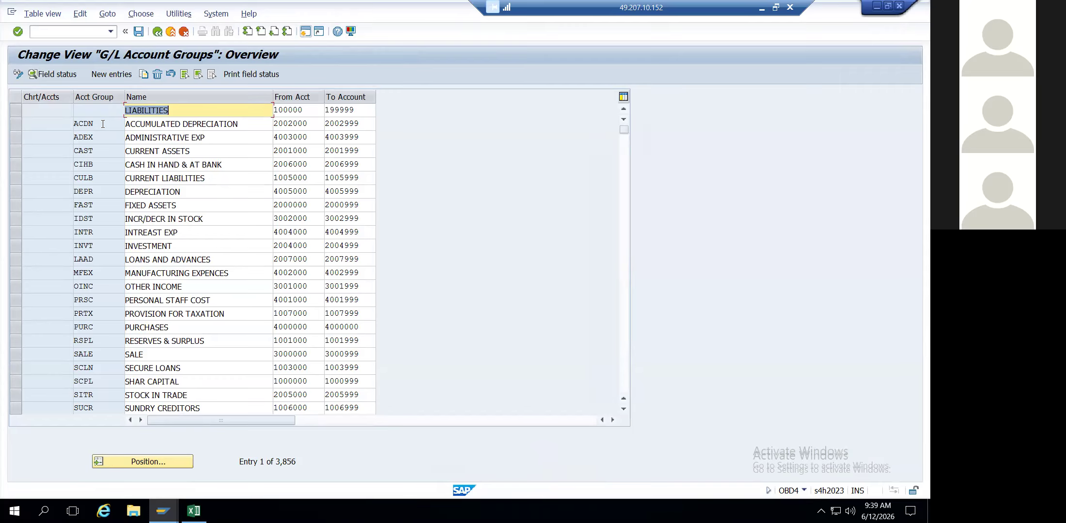
Examine the Accumulated Depreciation (ACDN) and Administrative Exp (ADEX) entries in the G/L account groups list.
{"action": "left_click", "coordinate": [19, 127]}
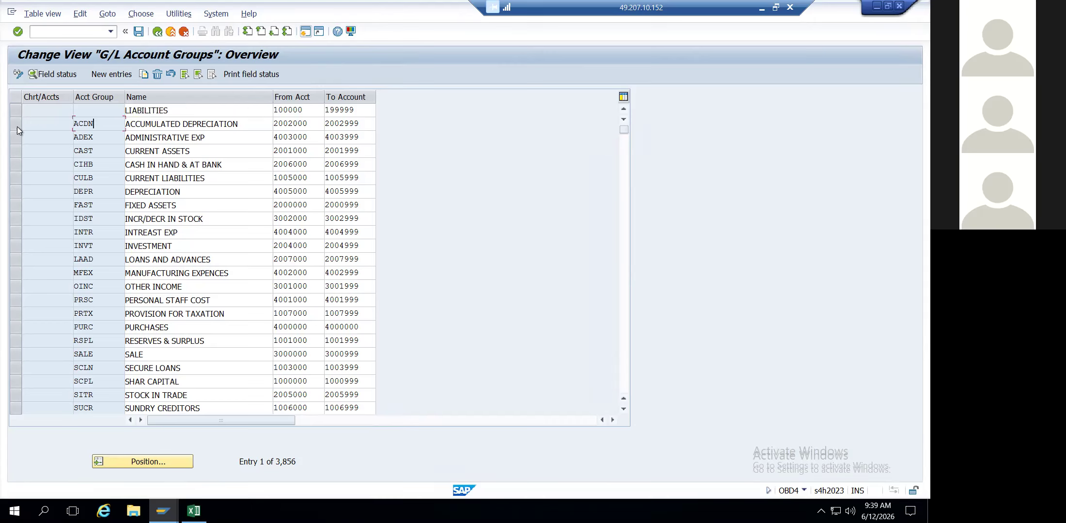
{"action": "left_click", "coordinate": [15, 138]}
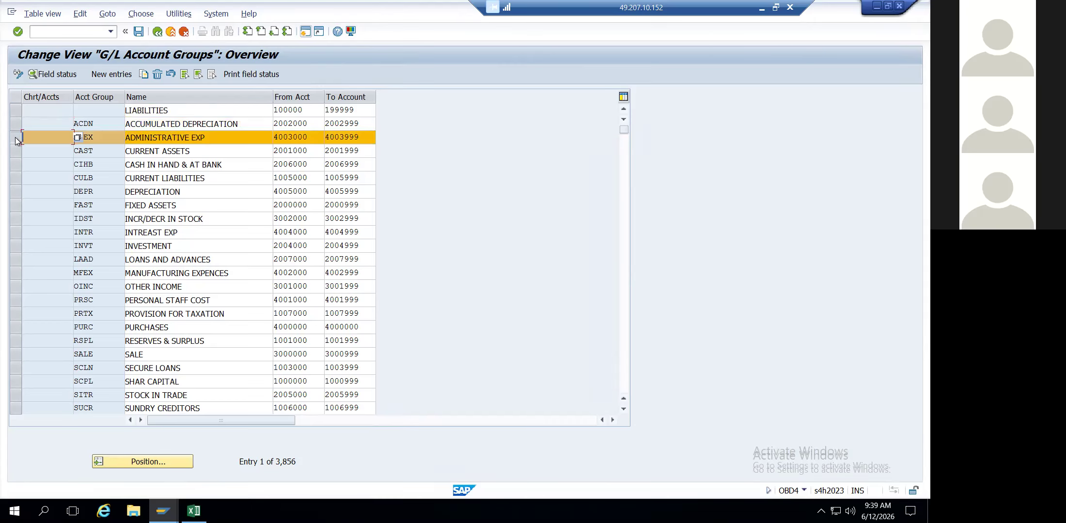
{"action": "left_click", "coordinate": [18, 127]}
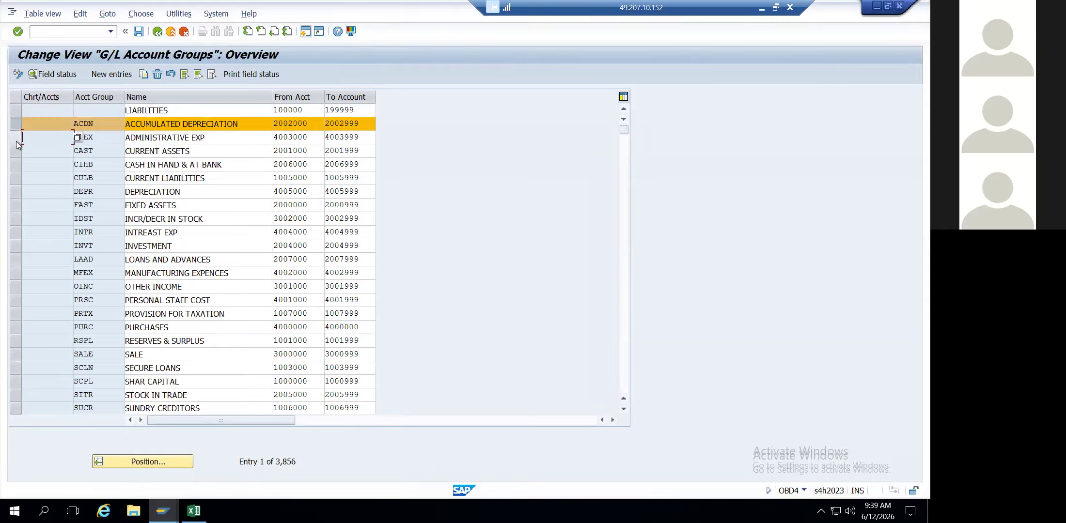
{"action": "left_click", "coordinate": [16, 138], "text": "shift"}
{"action": "left_click", "coordinate": [16, 141]}
{"action": "left_click", "coordinate": [16, 126]}
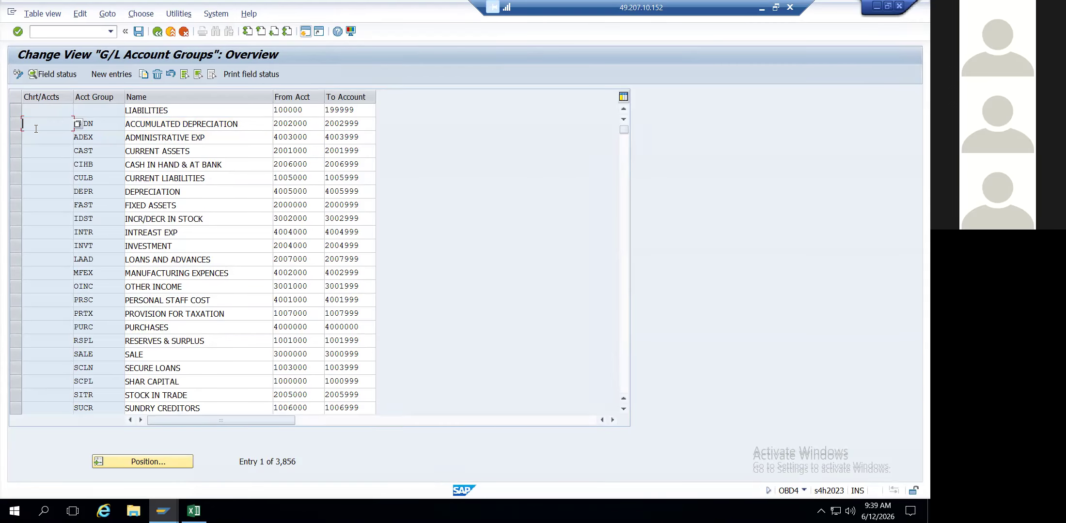
{"action": "left_click", "coordinate": [34, 135]}
{"action": "left_click", "coordinate": [50, 126]}
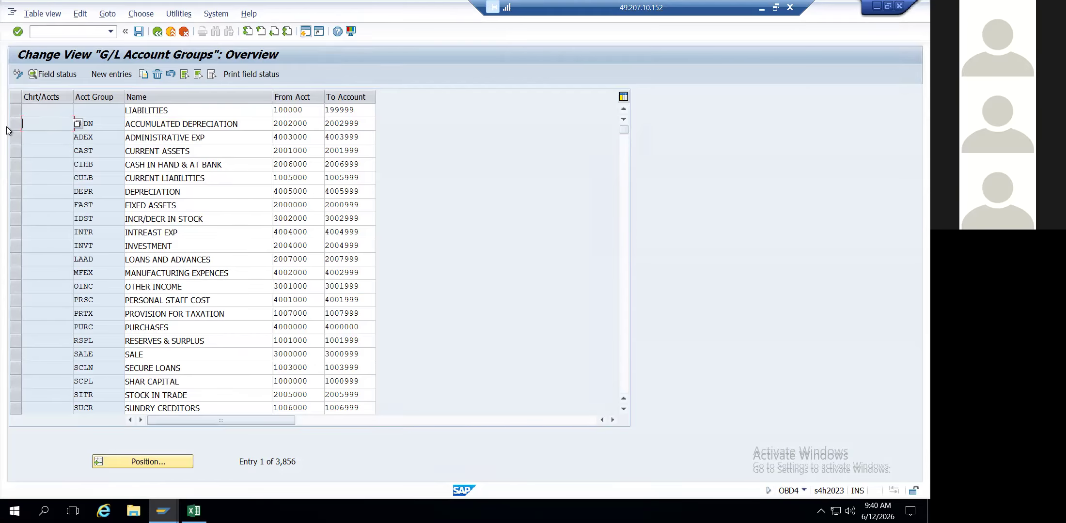